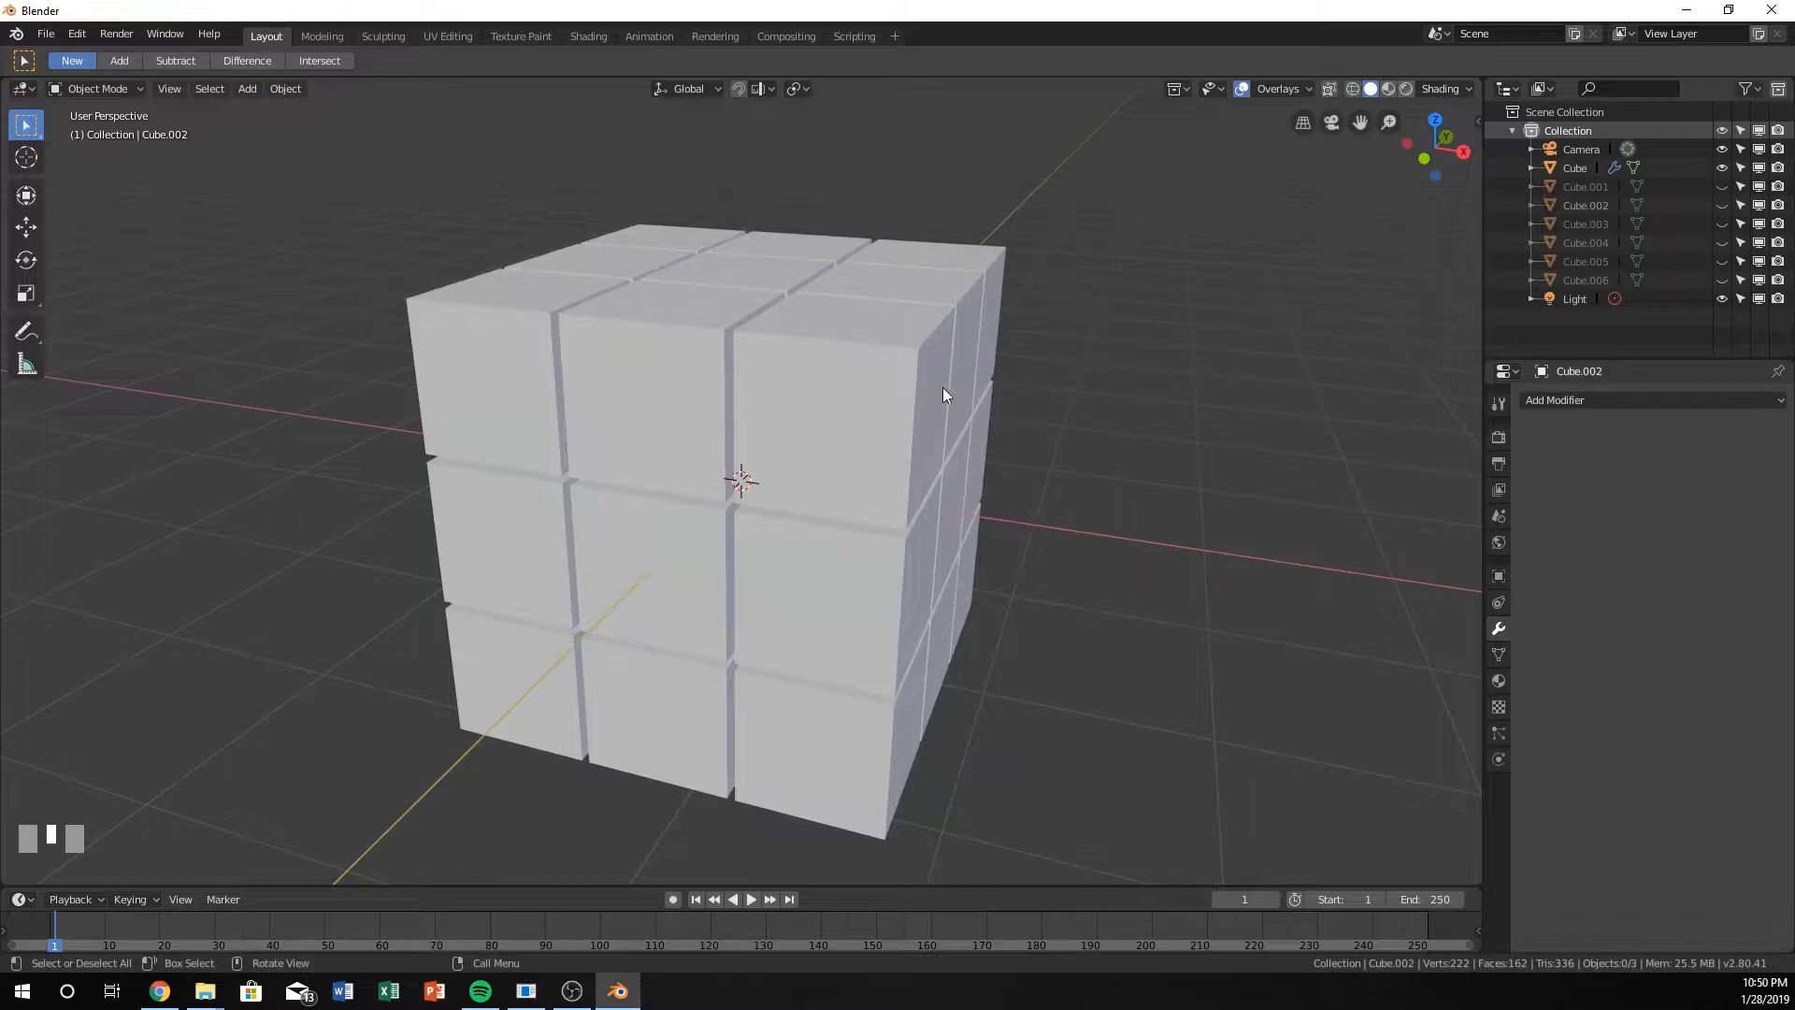
Start a new file with the default cube scene
middle_click_drag(890, 375, 865, 383)
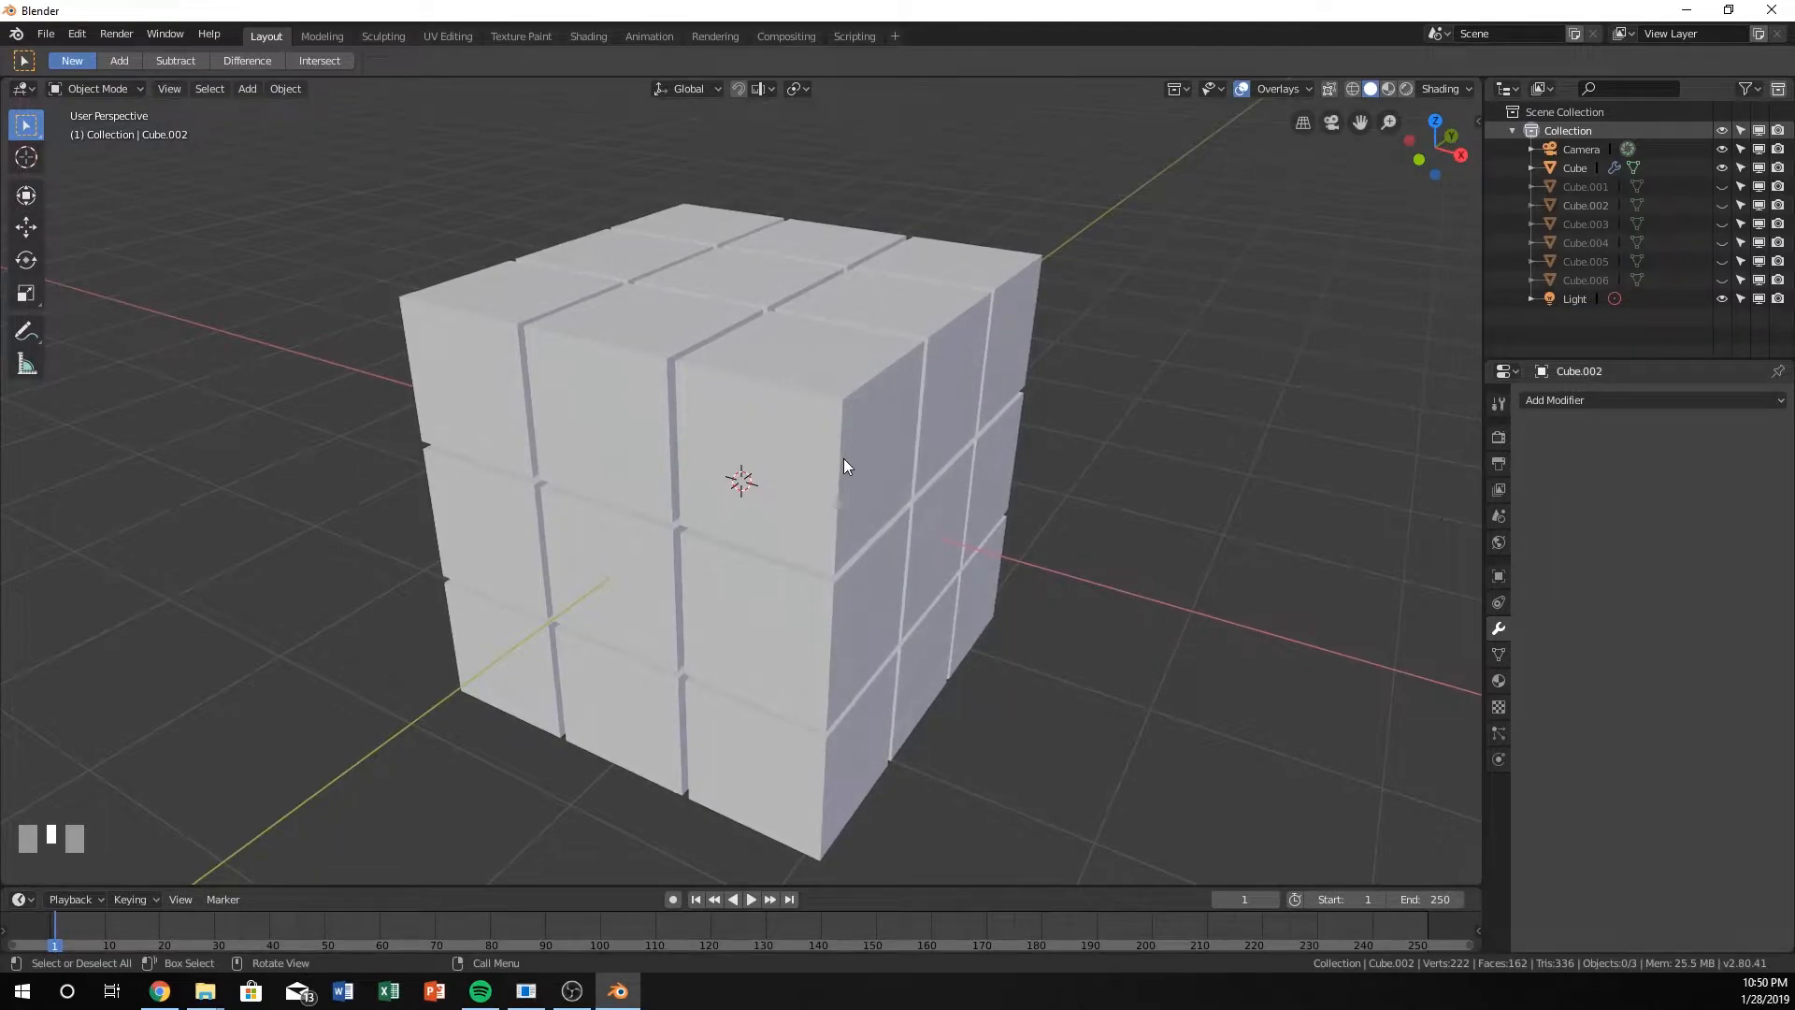
middle_click_drag(793, 351, 810, 440)
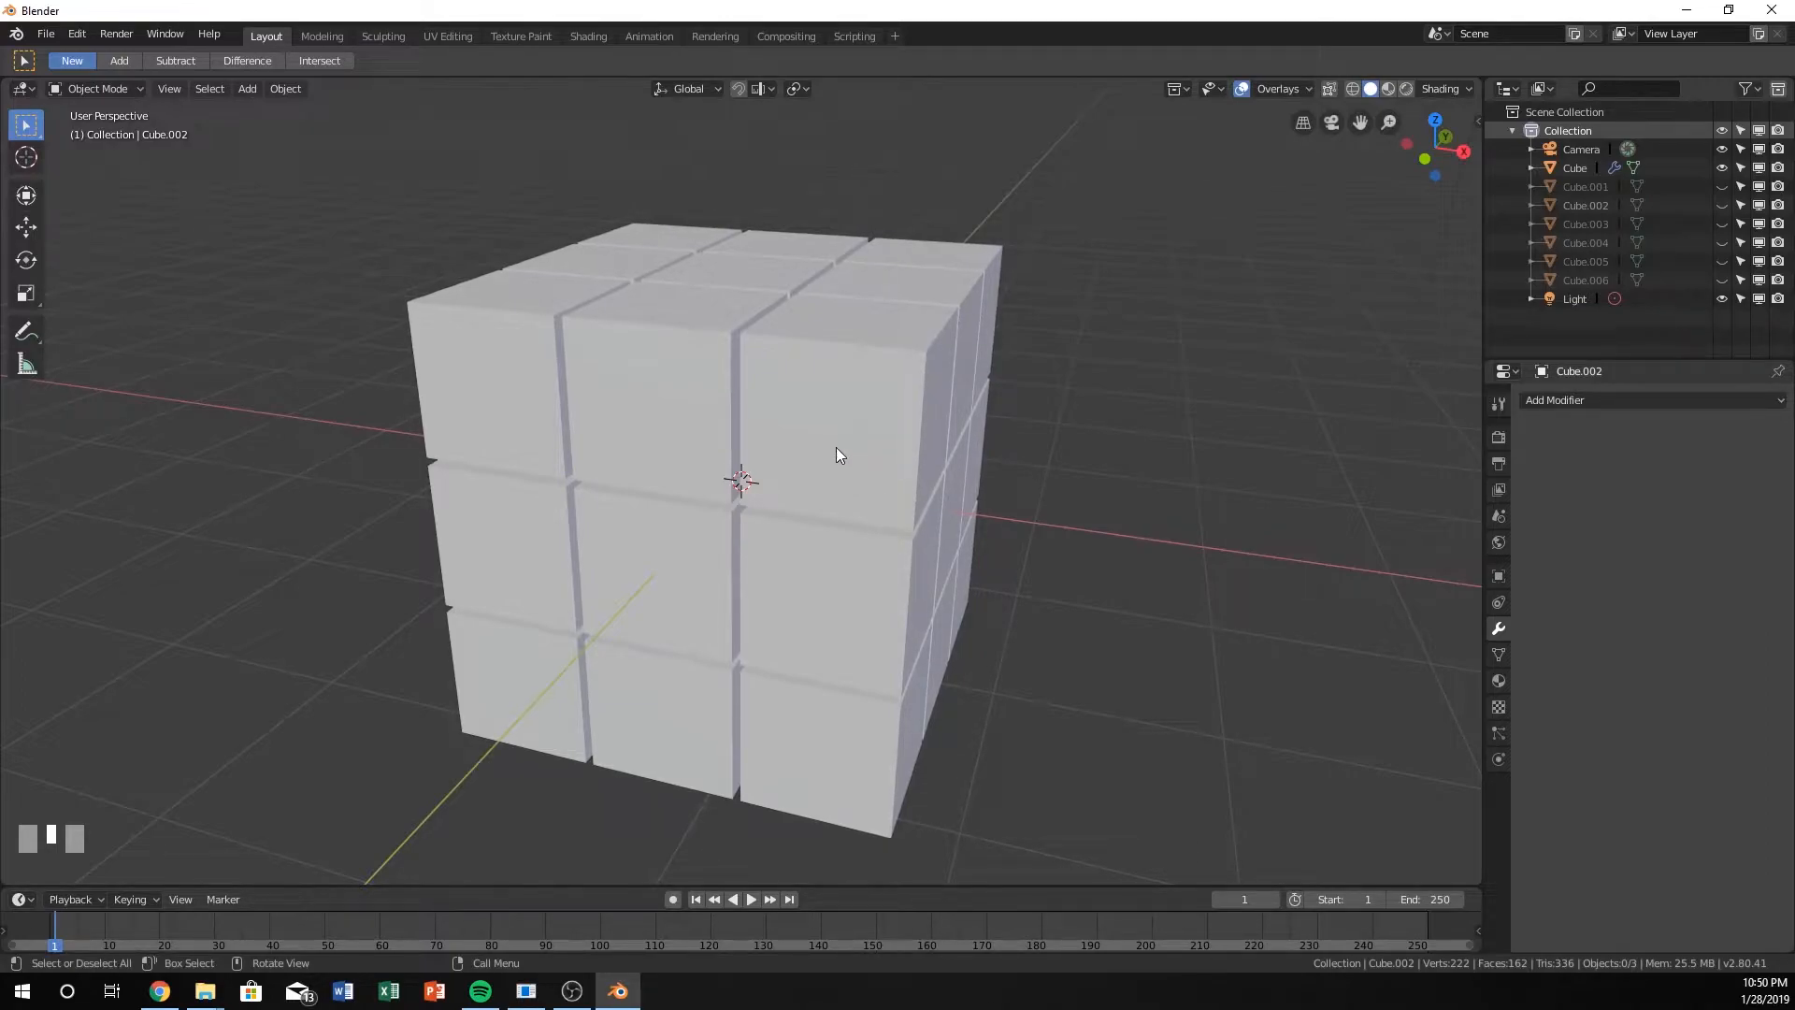
left_click(45, 33)
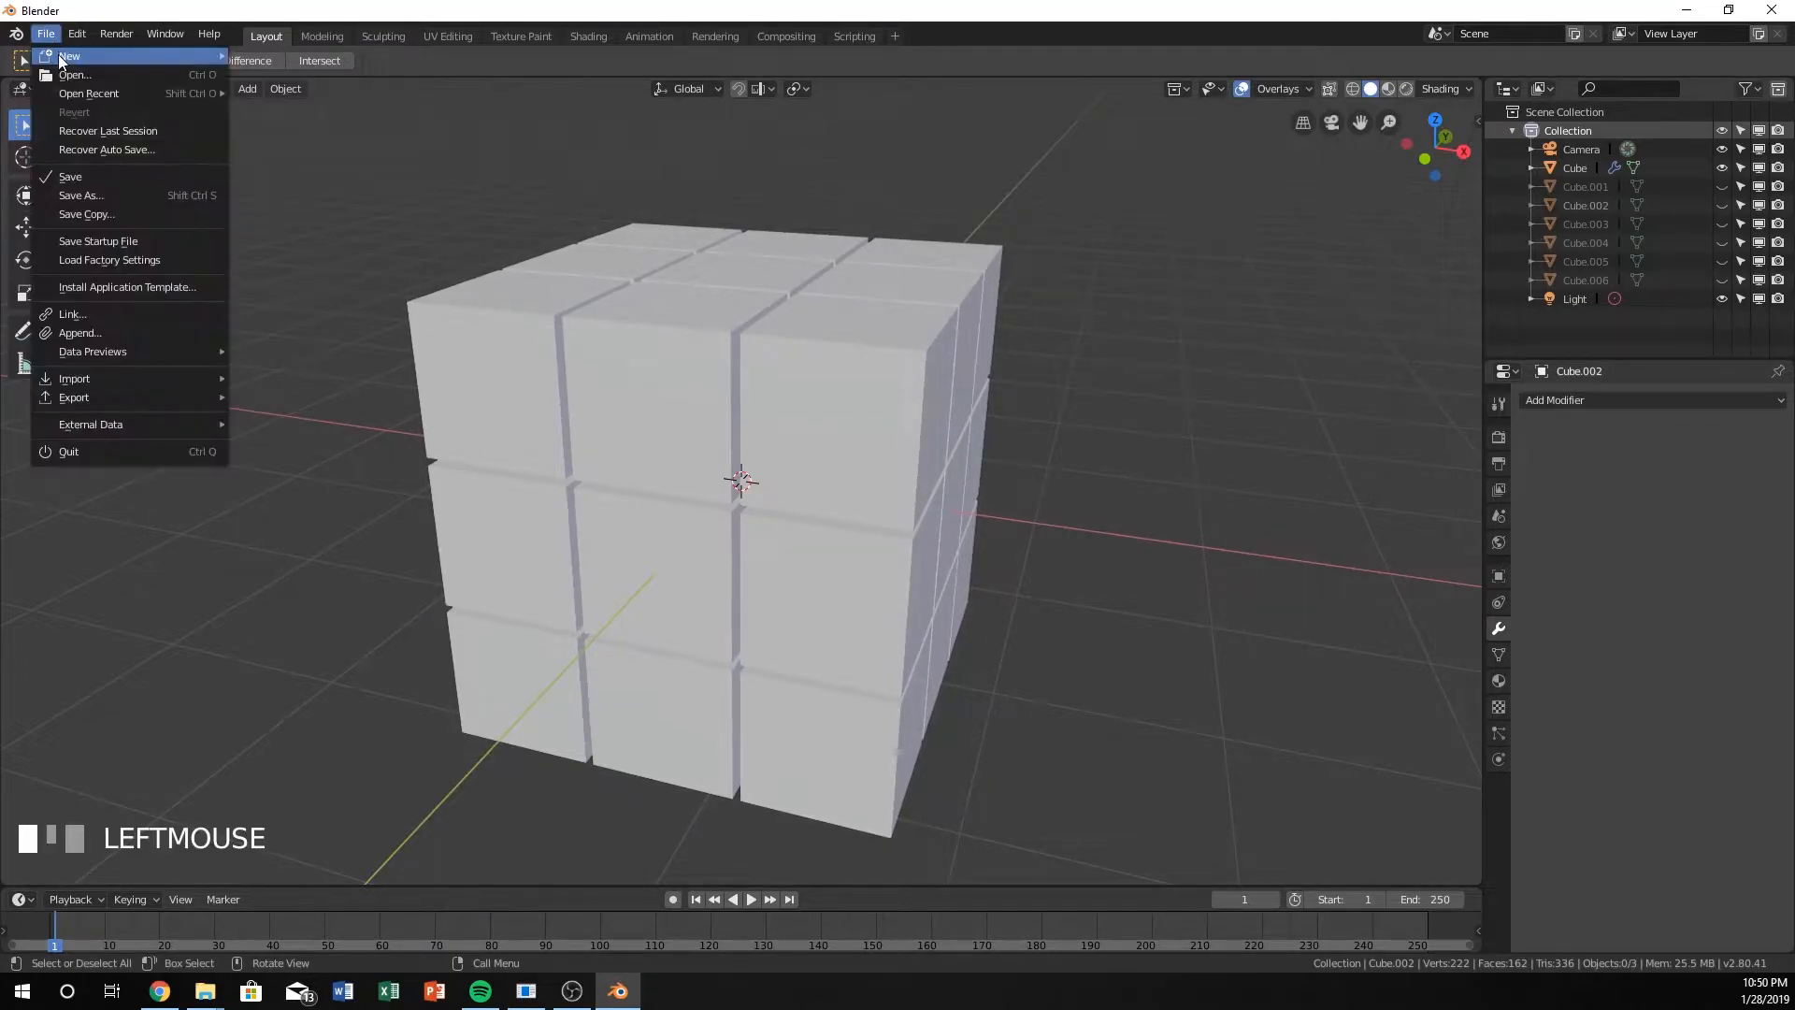
mouse_move(57, 54)
left_click(276, 54)
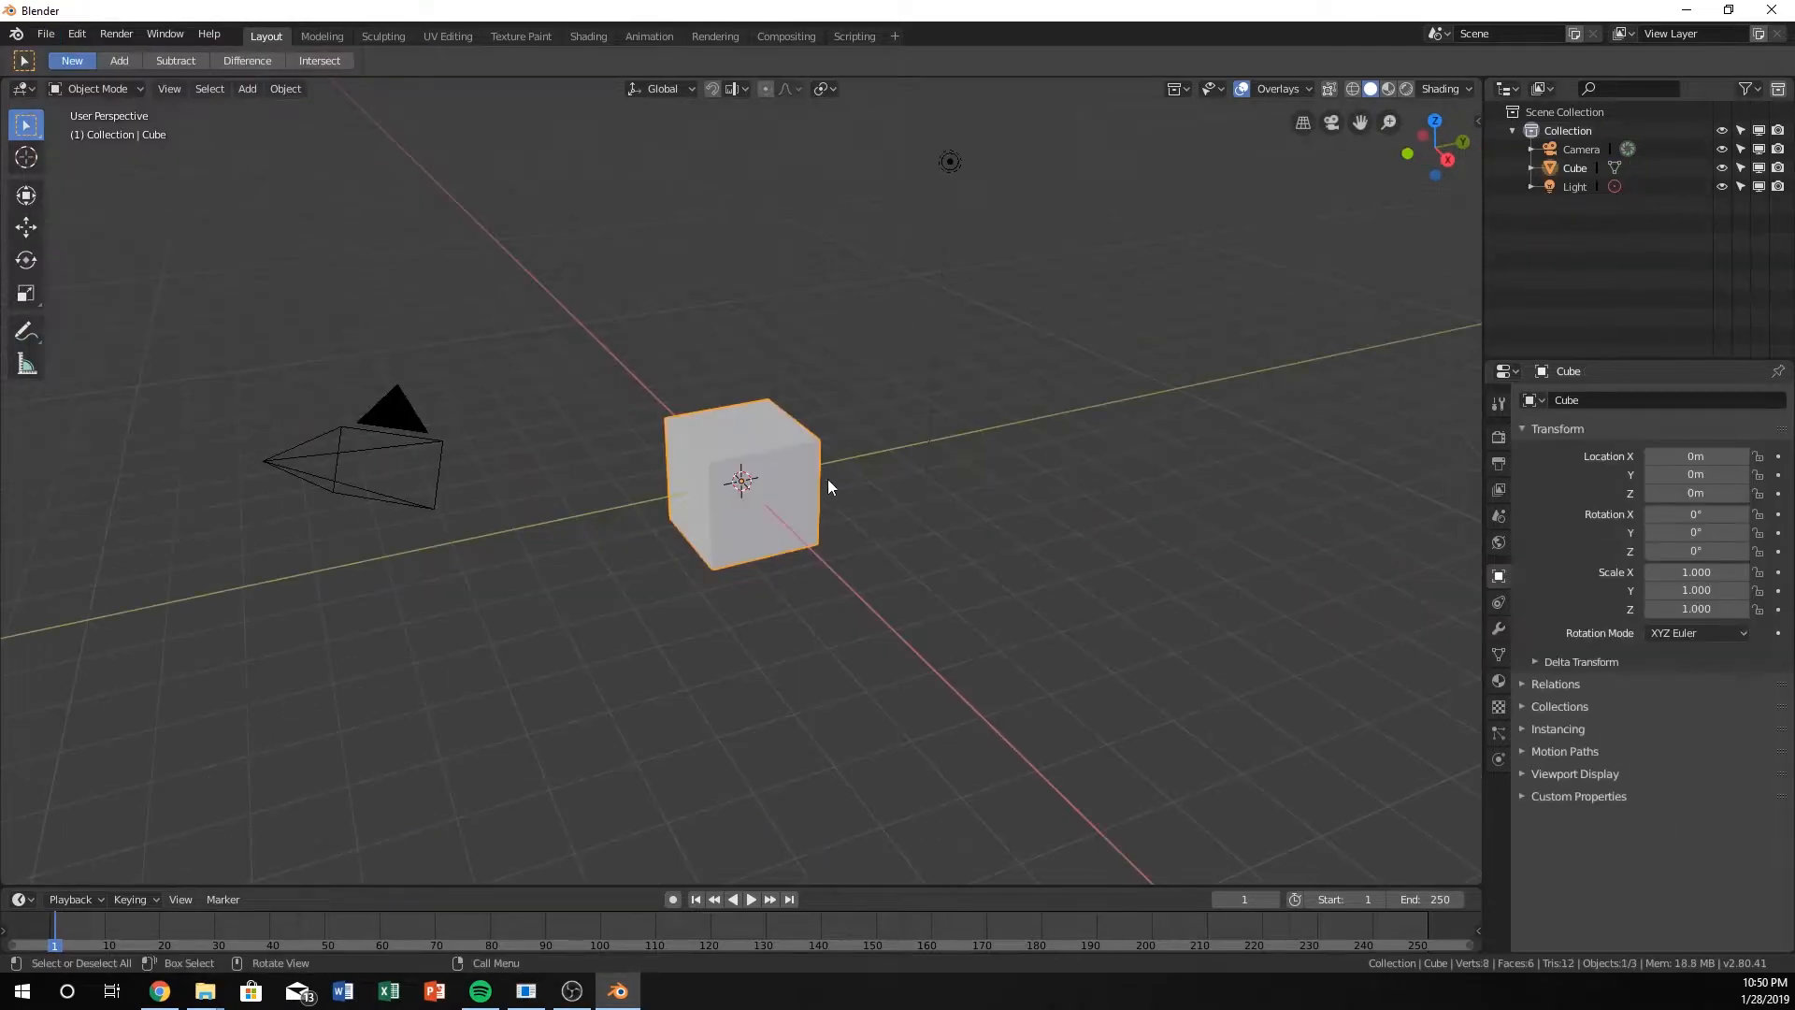
Scale the default cube up uniformly to about 2.08
key("s")
left_click(911, 501)
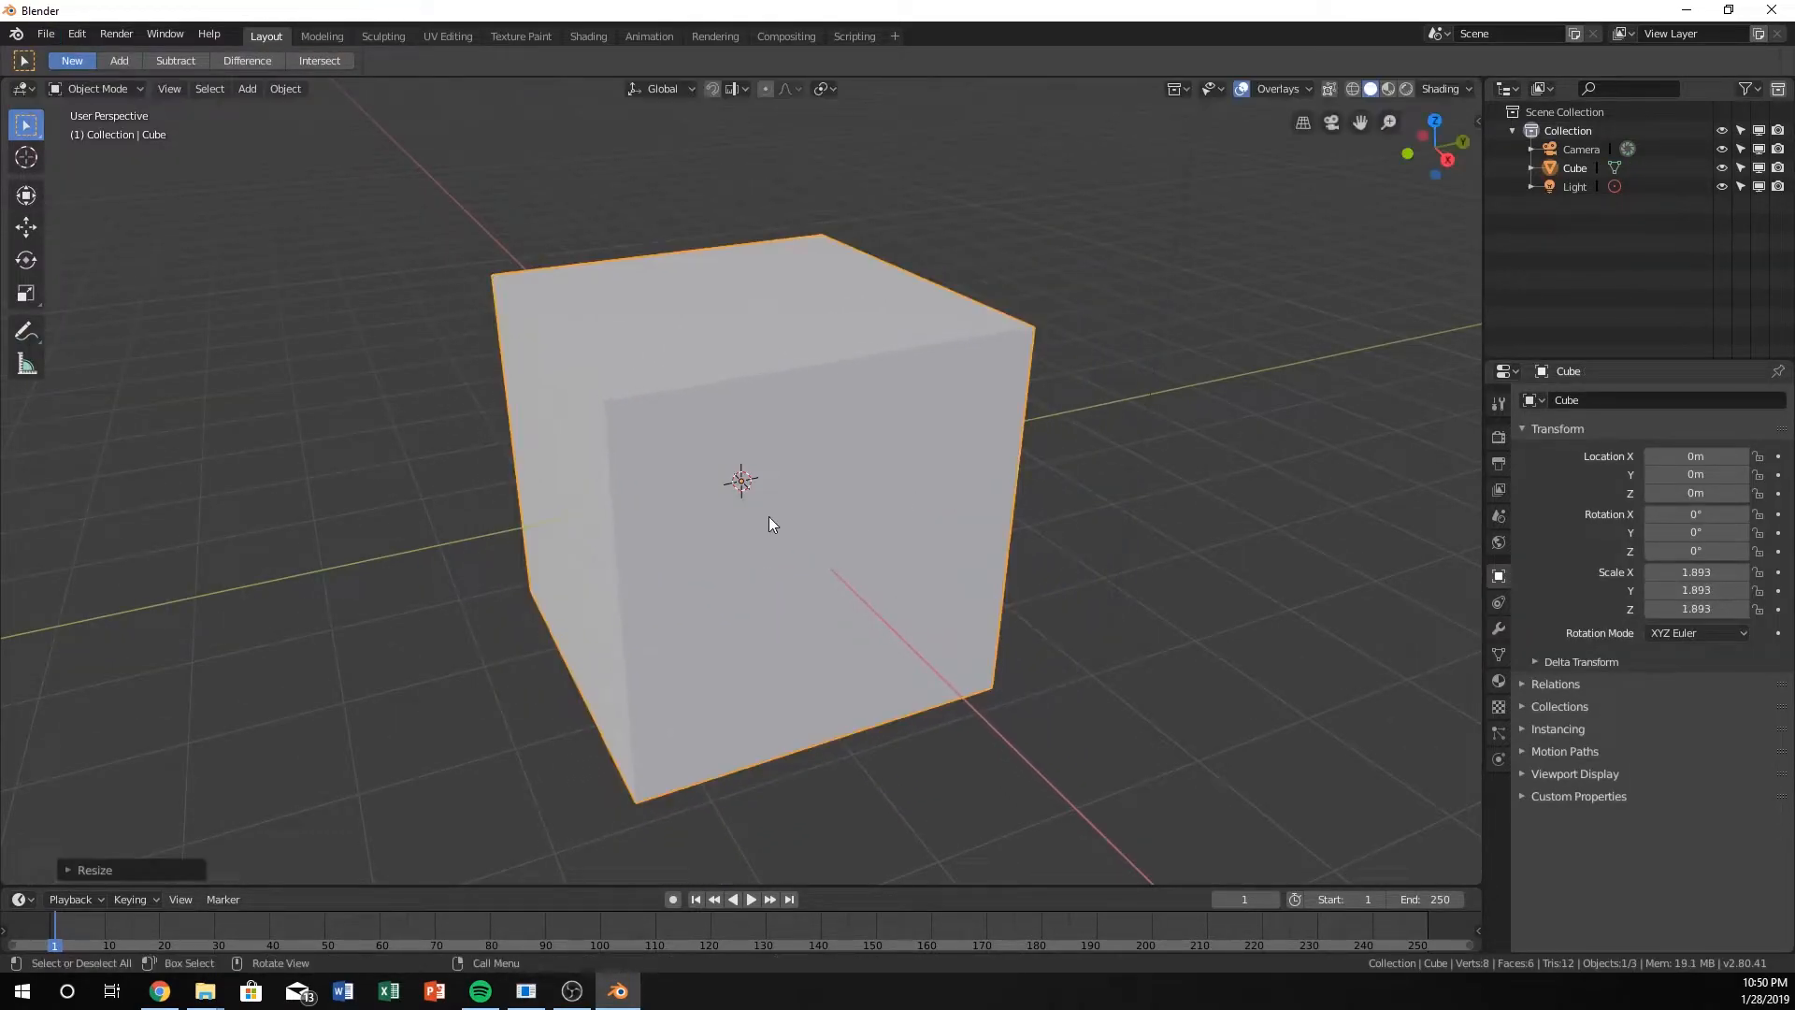
scroll(768, 516, "down", 3)
middle_click_drag(772, 518, 884, 520)
key("s")
left_click(912, 527)
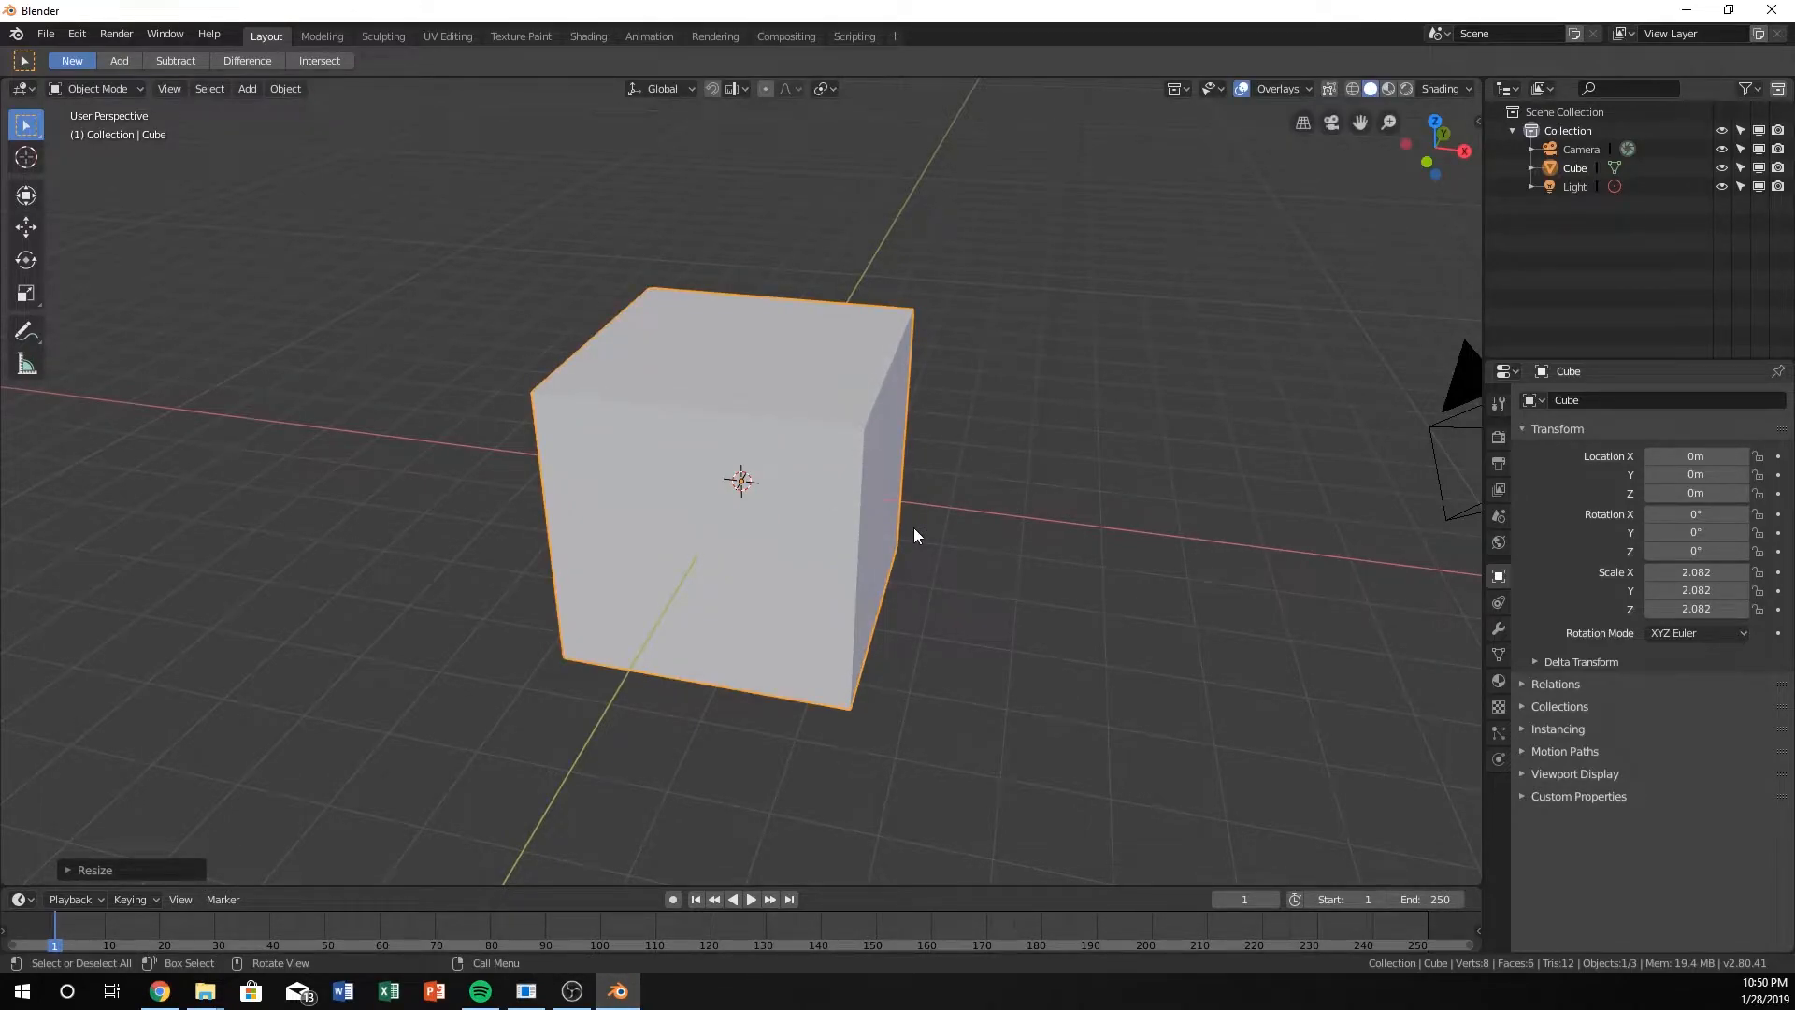
Switch to the front orthographic view and start the Shortcut VUr key display
key("KP_1")
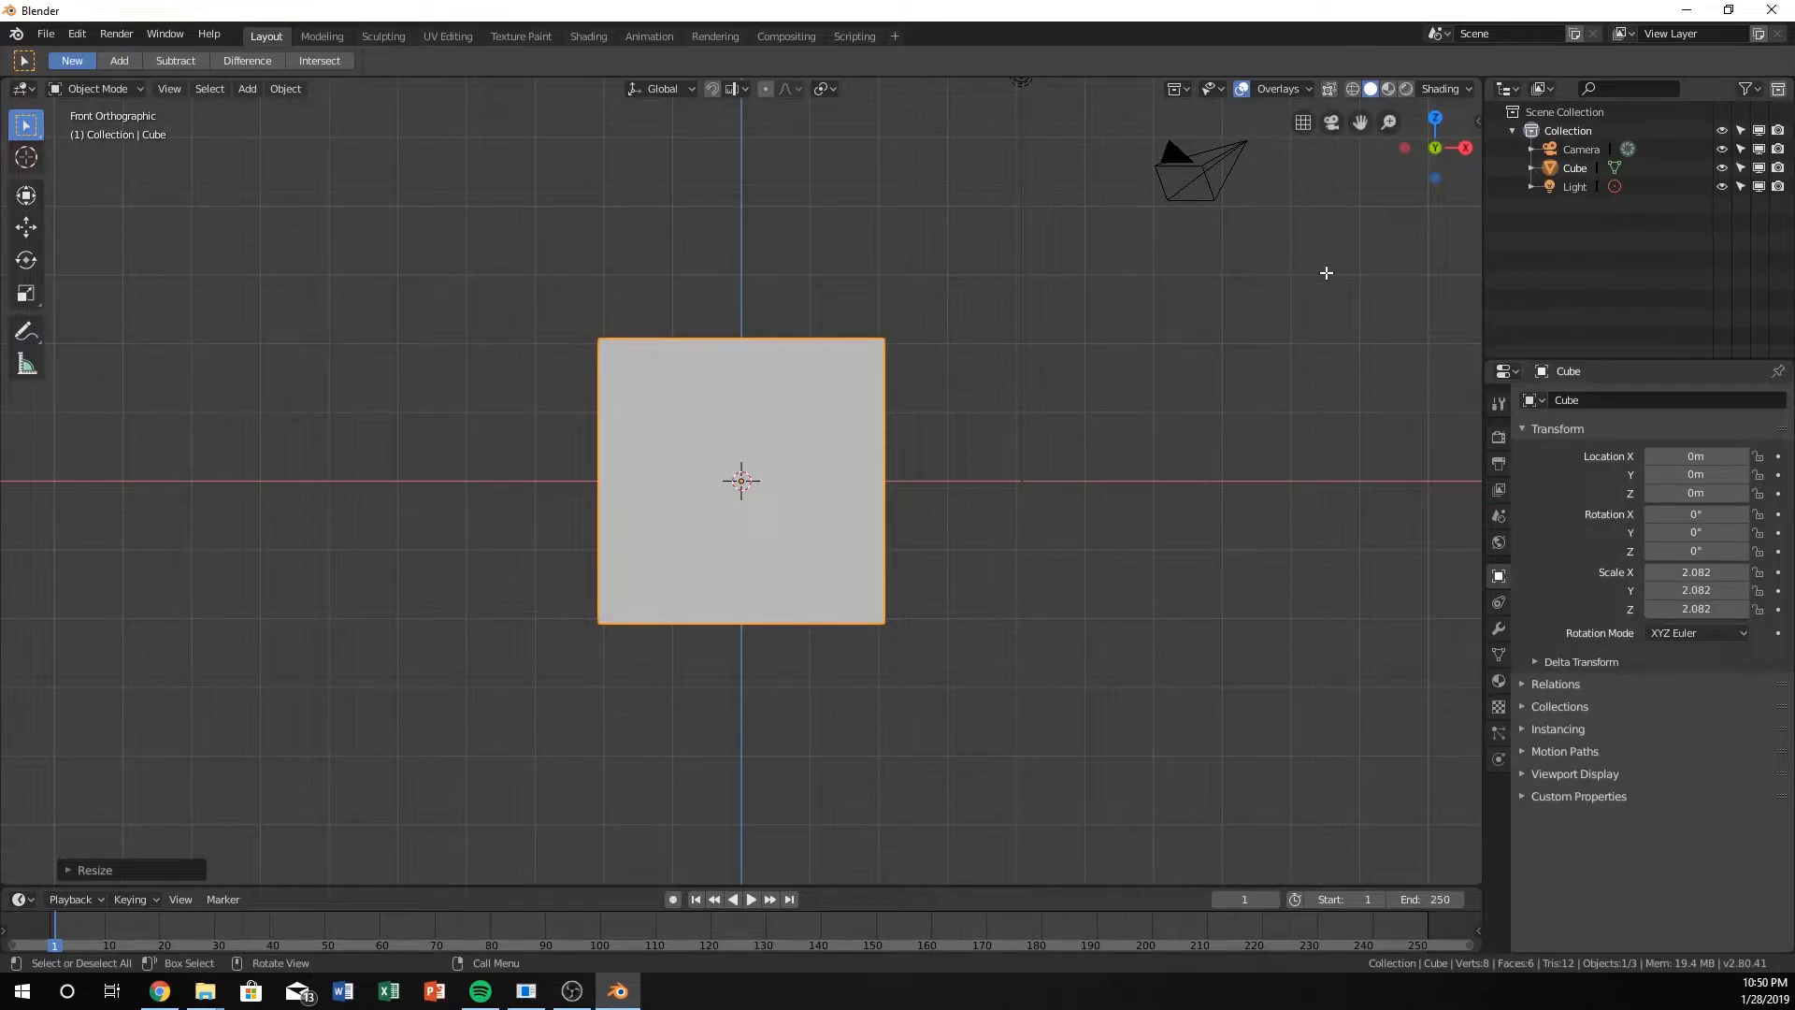
key("n")
left_click(1471, 199)
left_click(1407, 140)
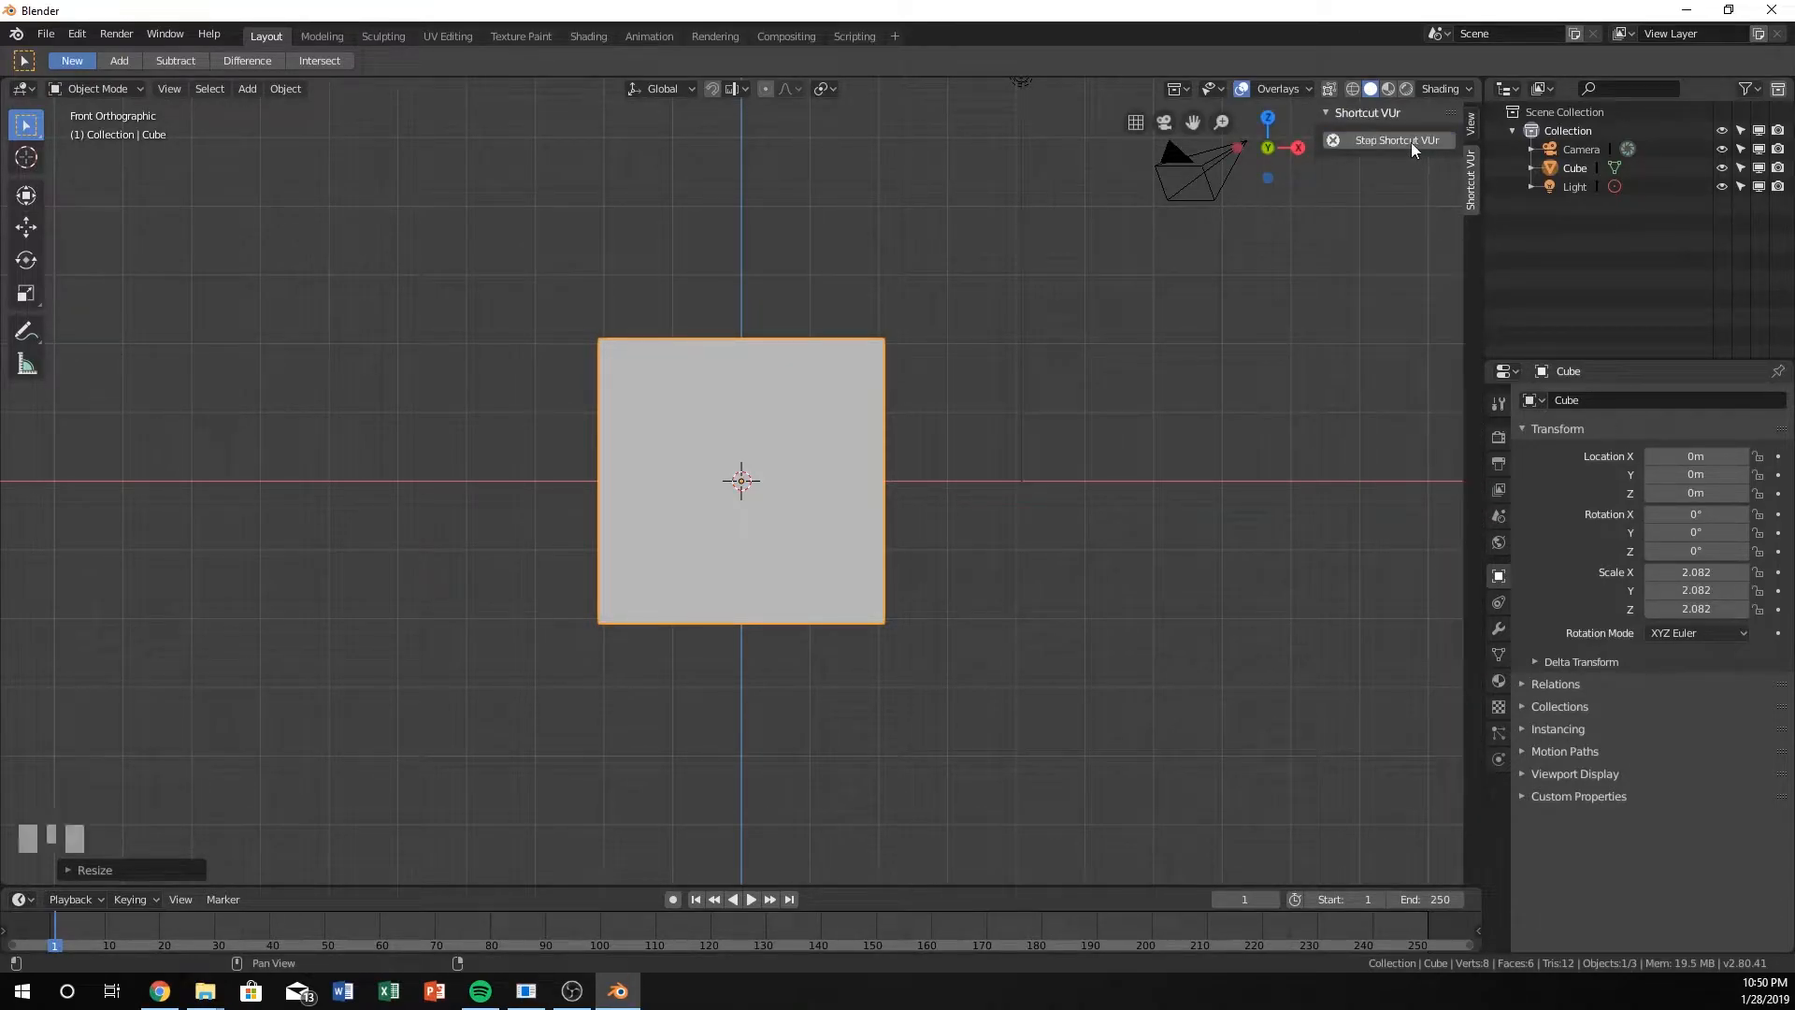
key("n")
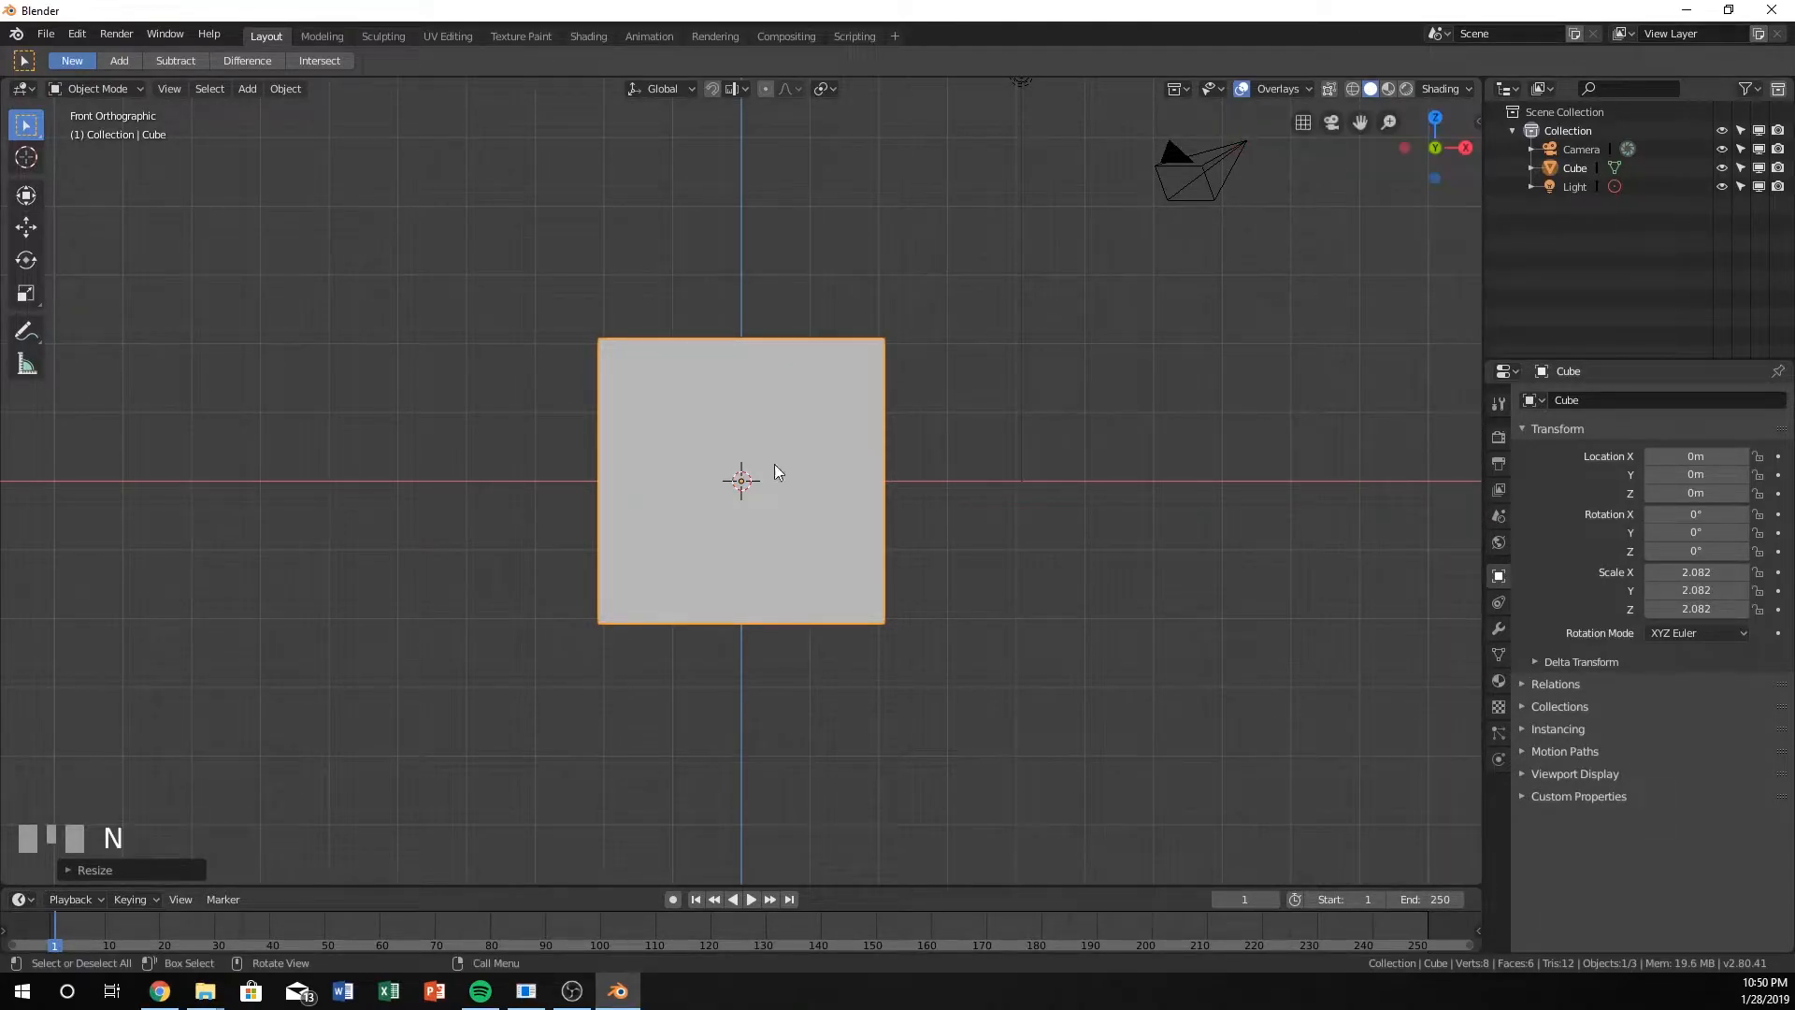
Duplicate the cube and leave the copy exactly in place over the original
left_click(171, 748)
right_click(236, 664)
left_click(393, 403)
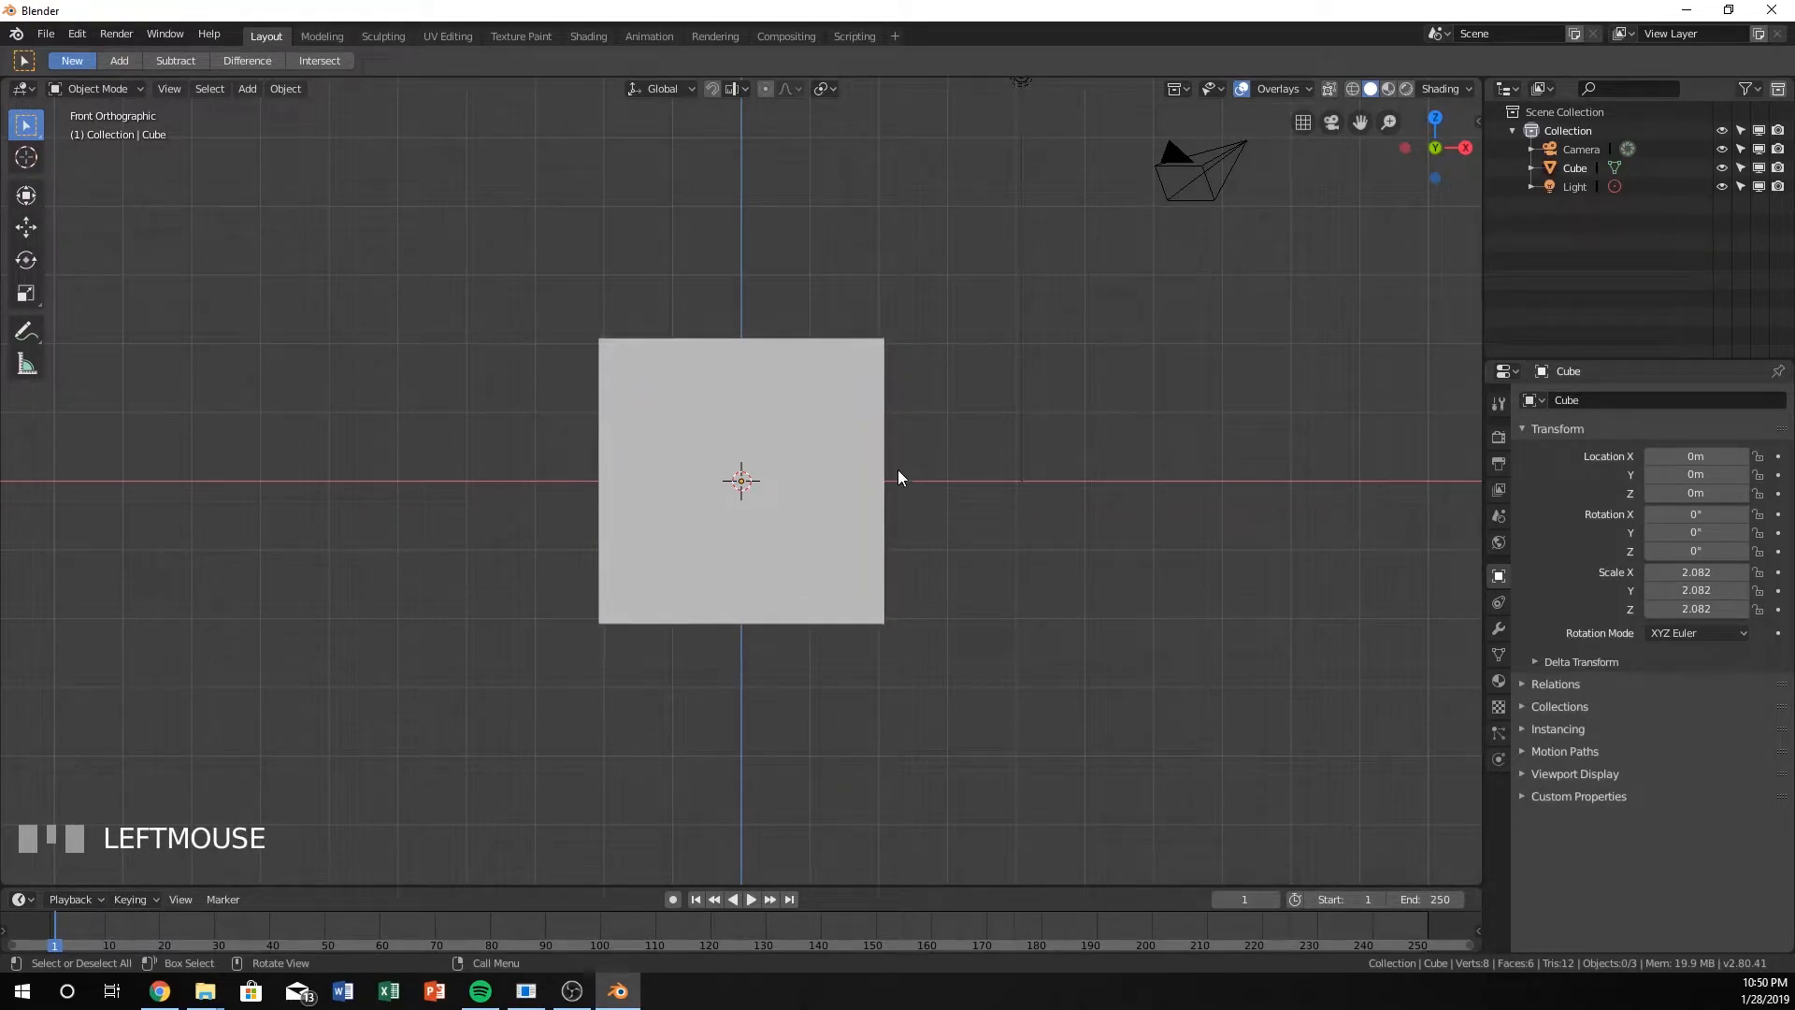
left_click(795, 402)
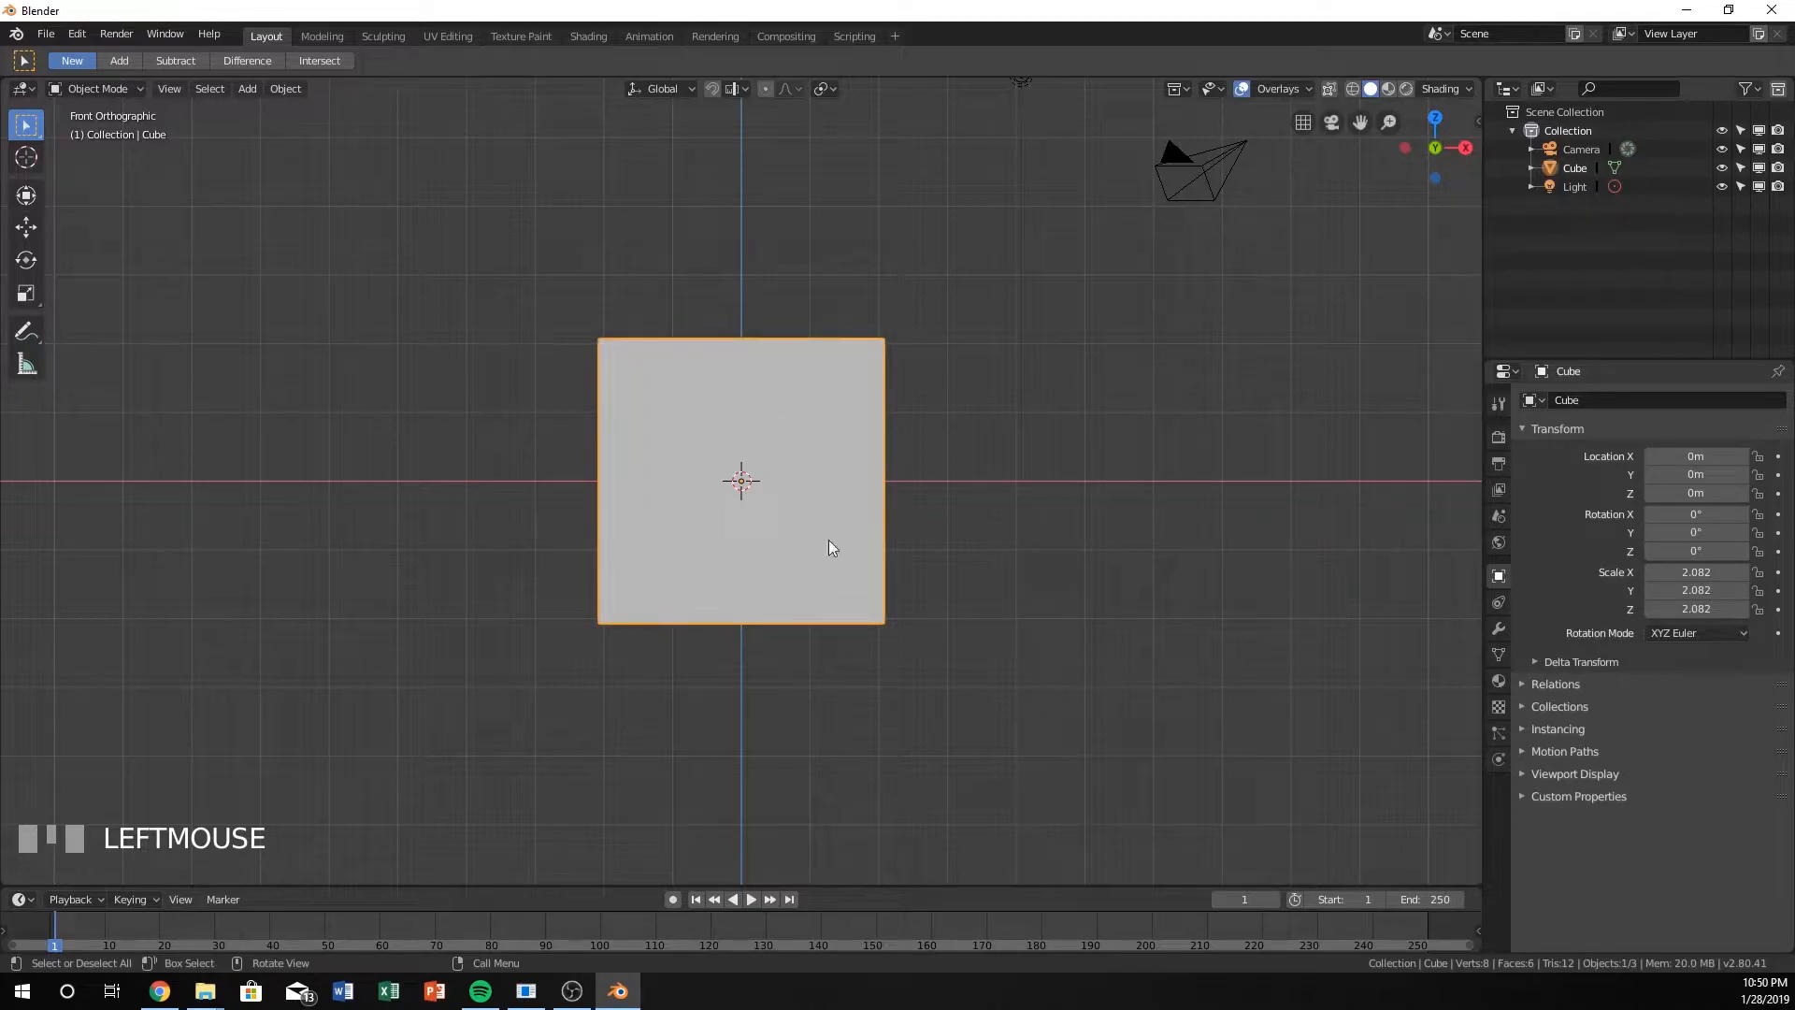
key("shift+d")
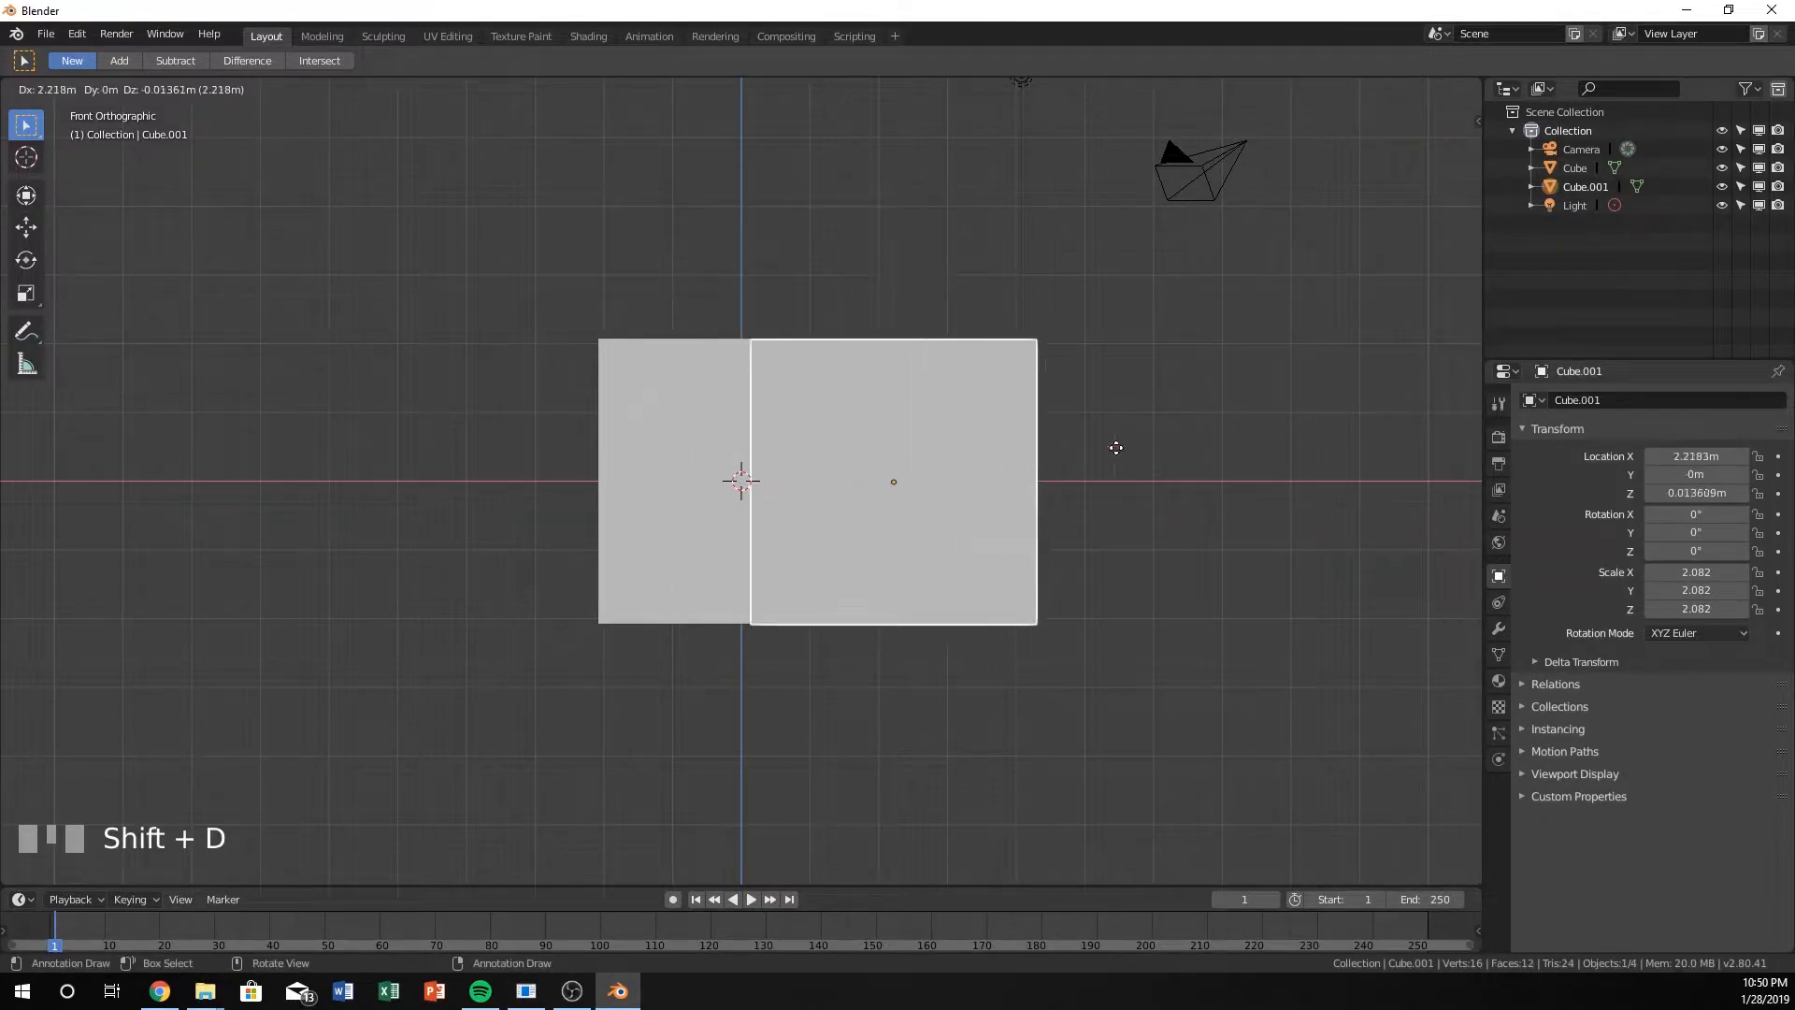
right_click(1103, 384)
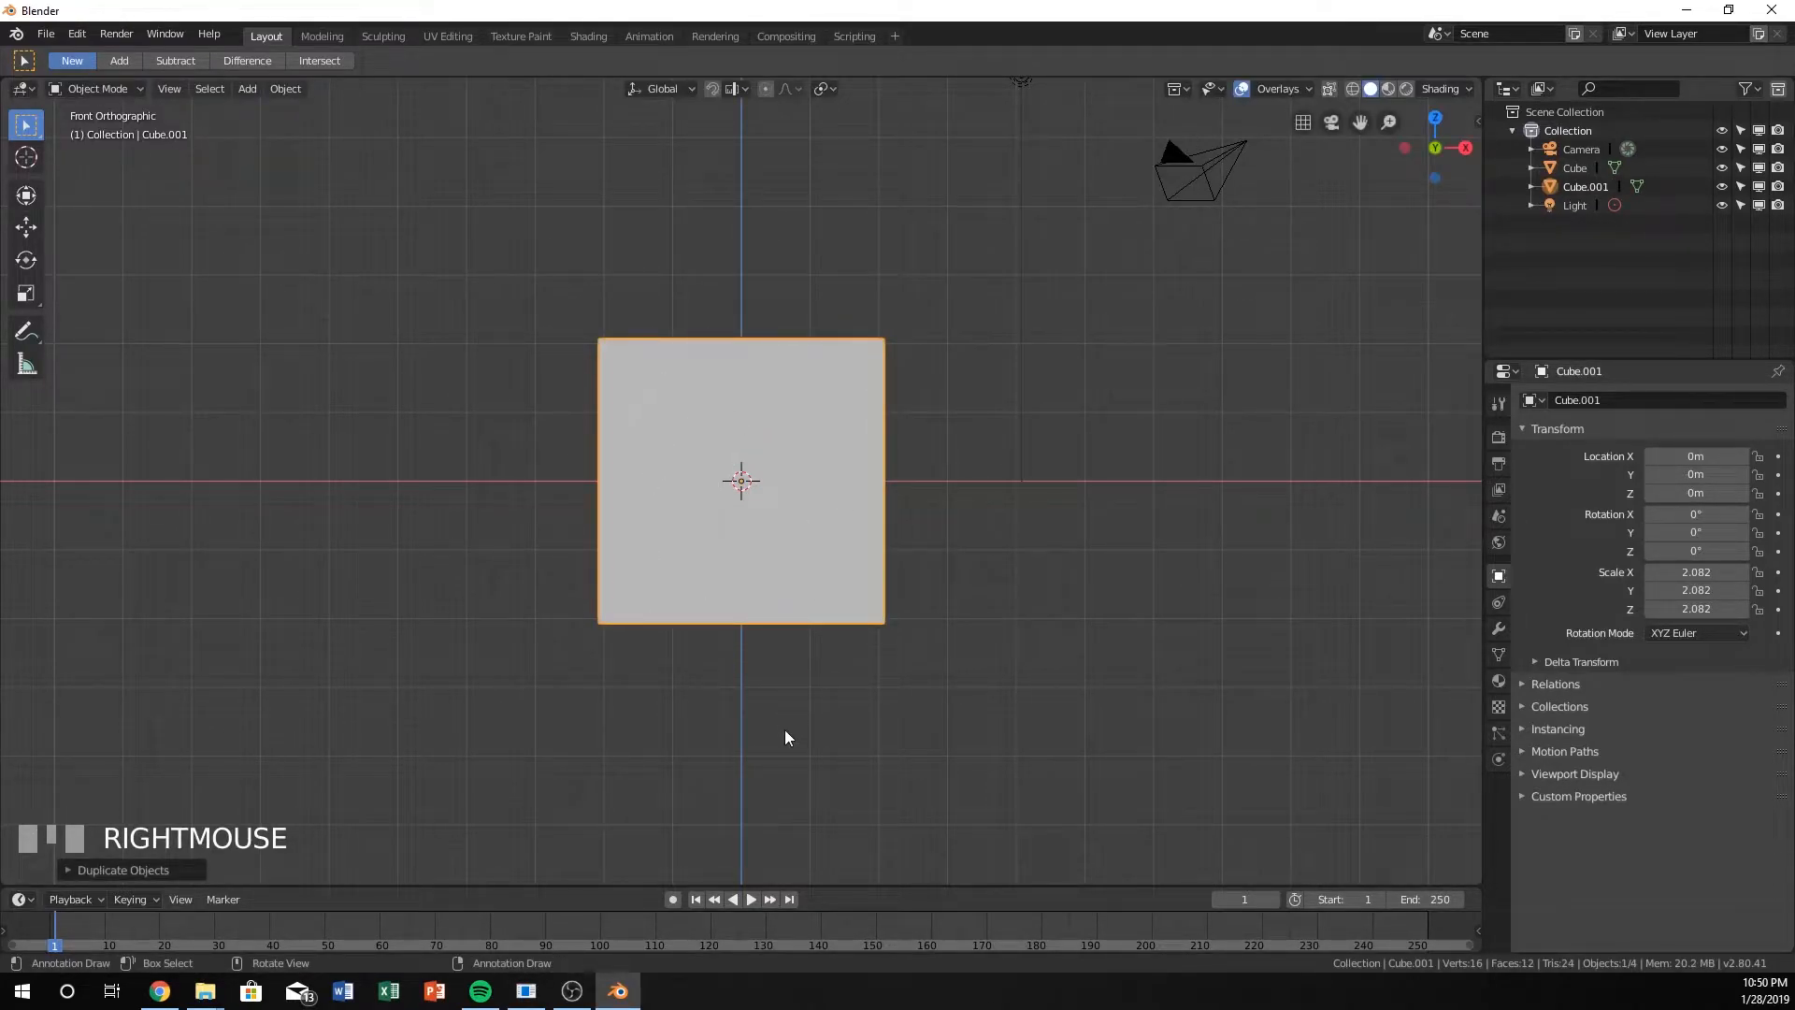
Flatten the duplicated cube along its local Z axis into a thin slab with a Z scale of about 0.039
key("s")
key("z")
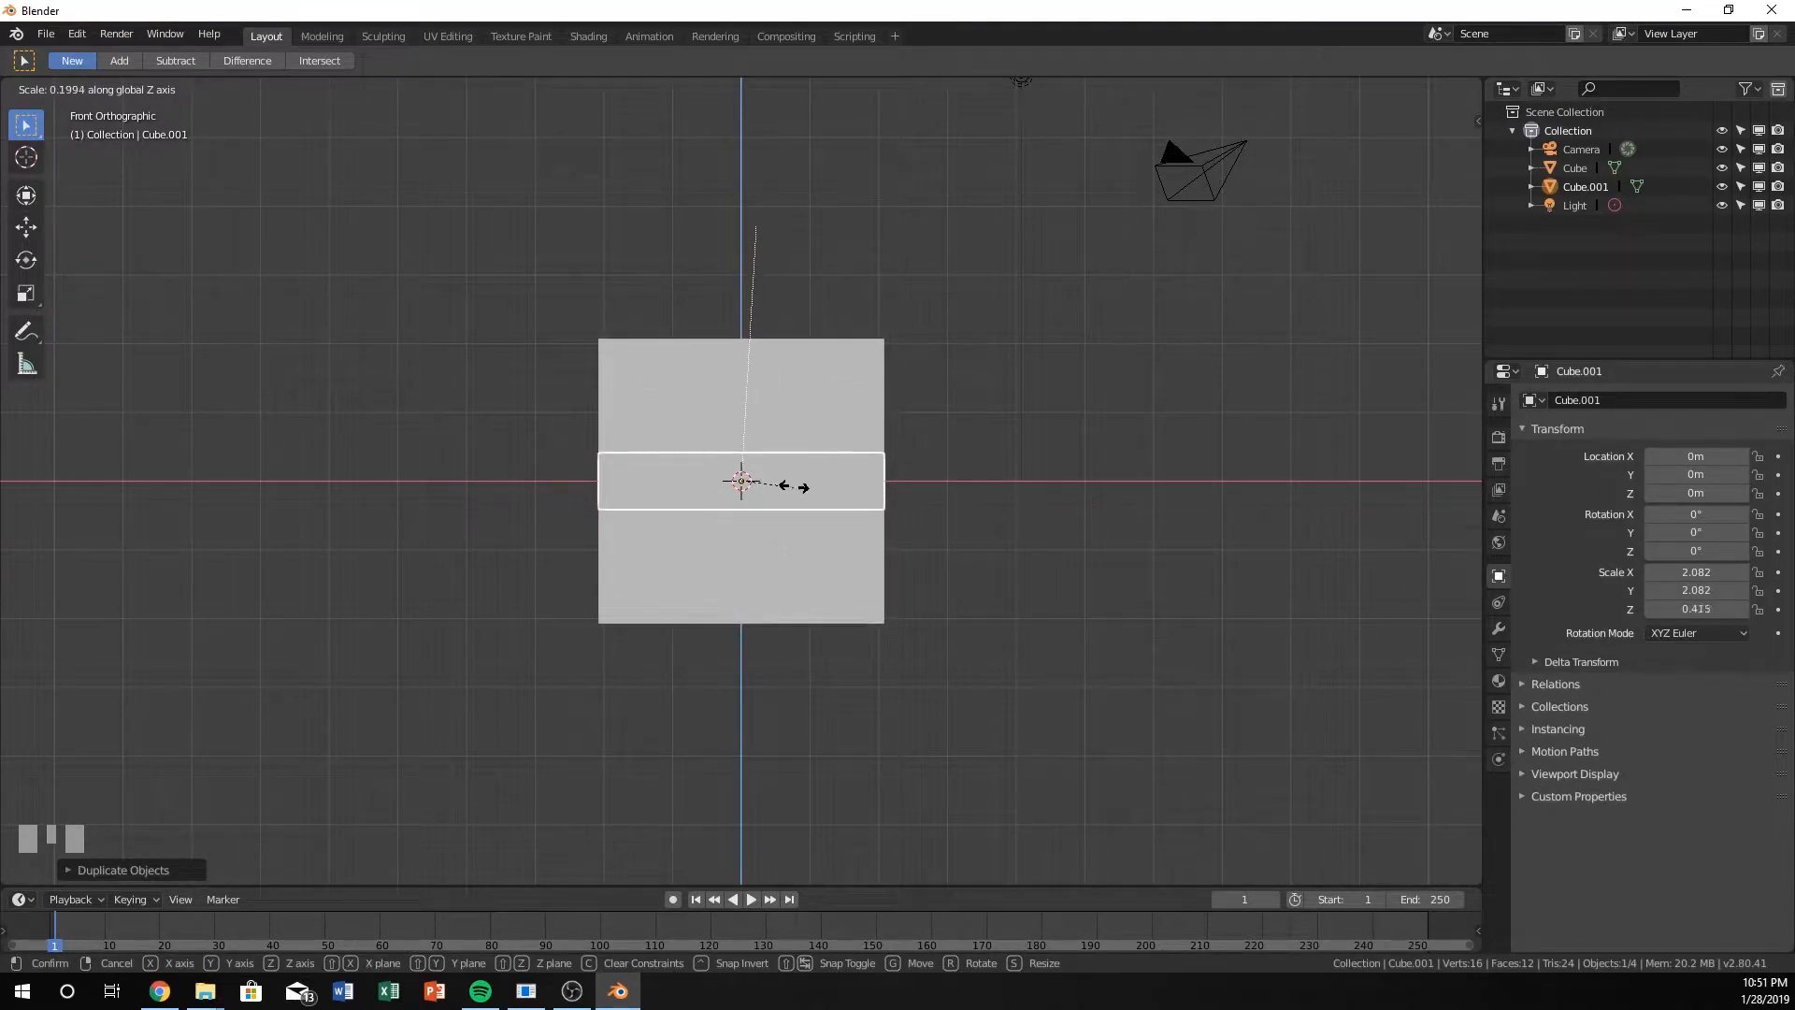
key("x")
key("z")
key("x")
key("z")
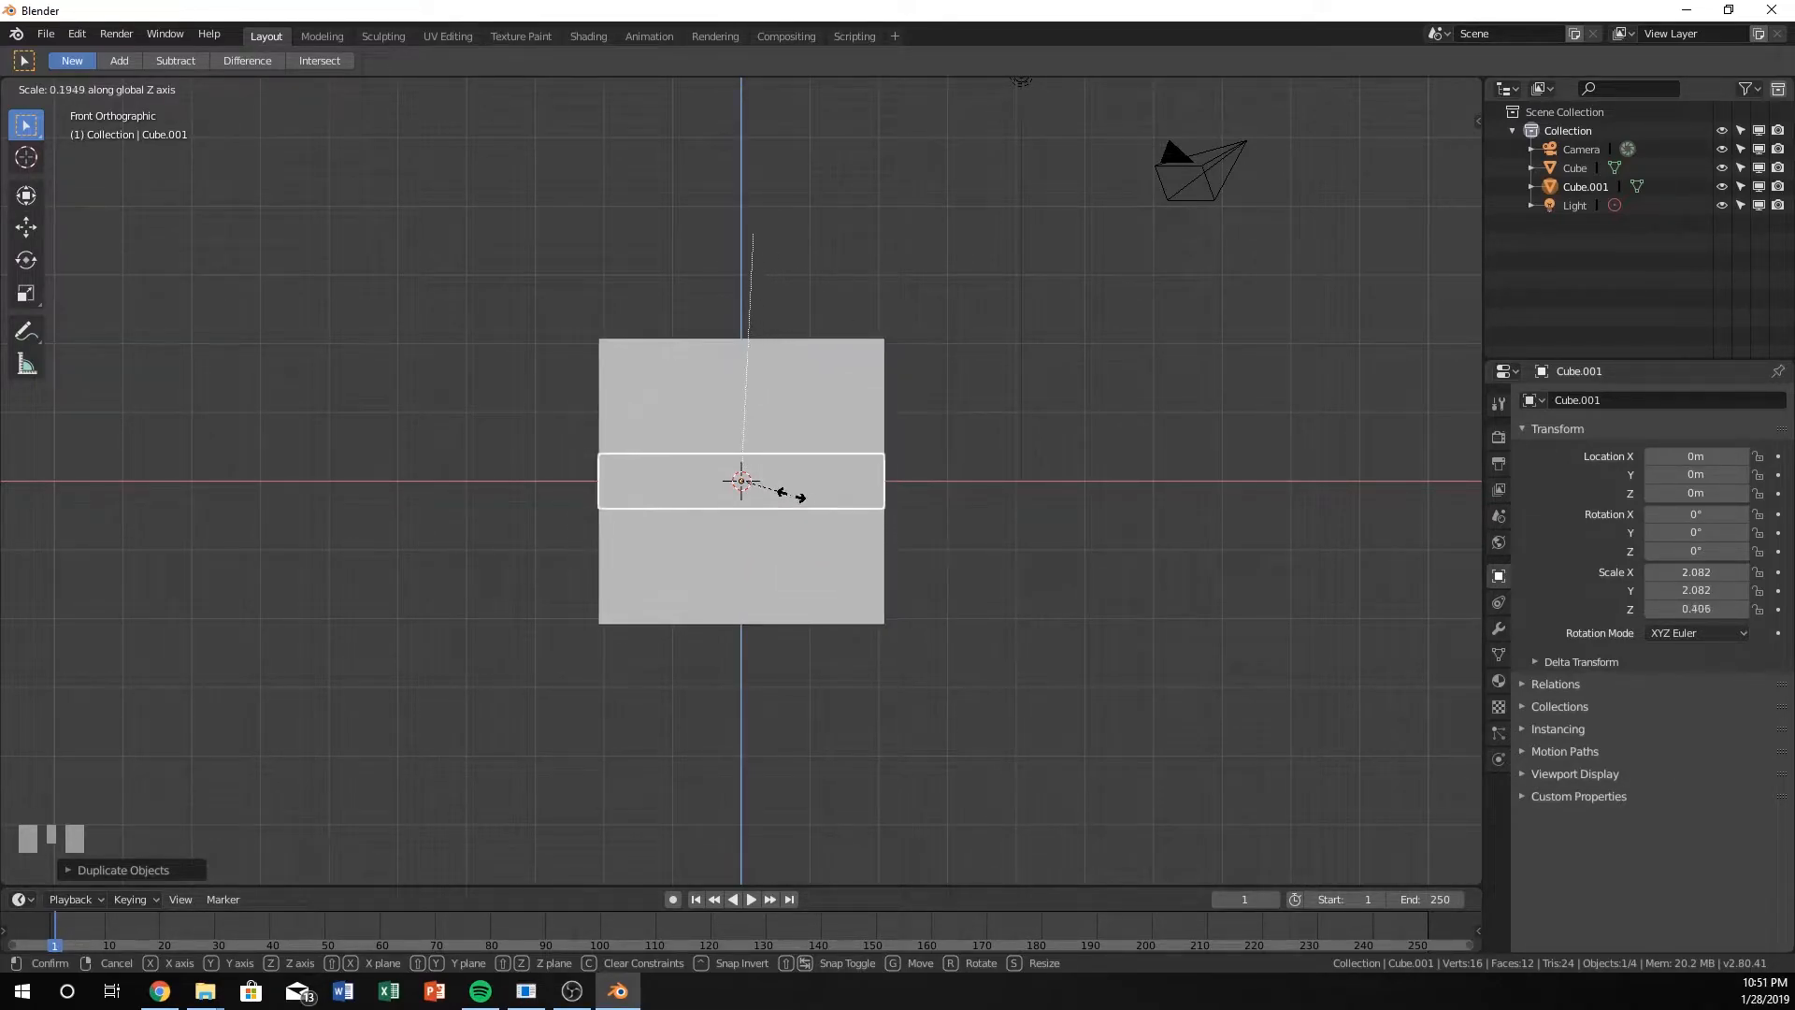
key("z")
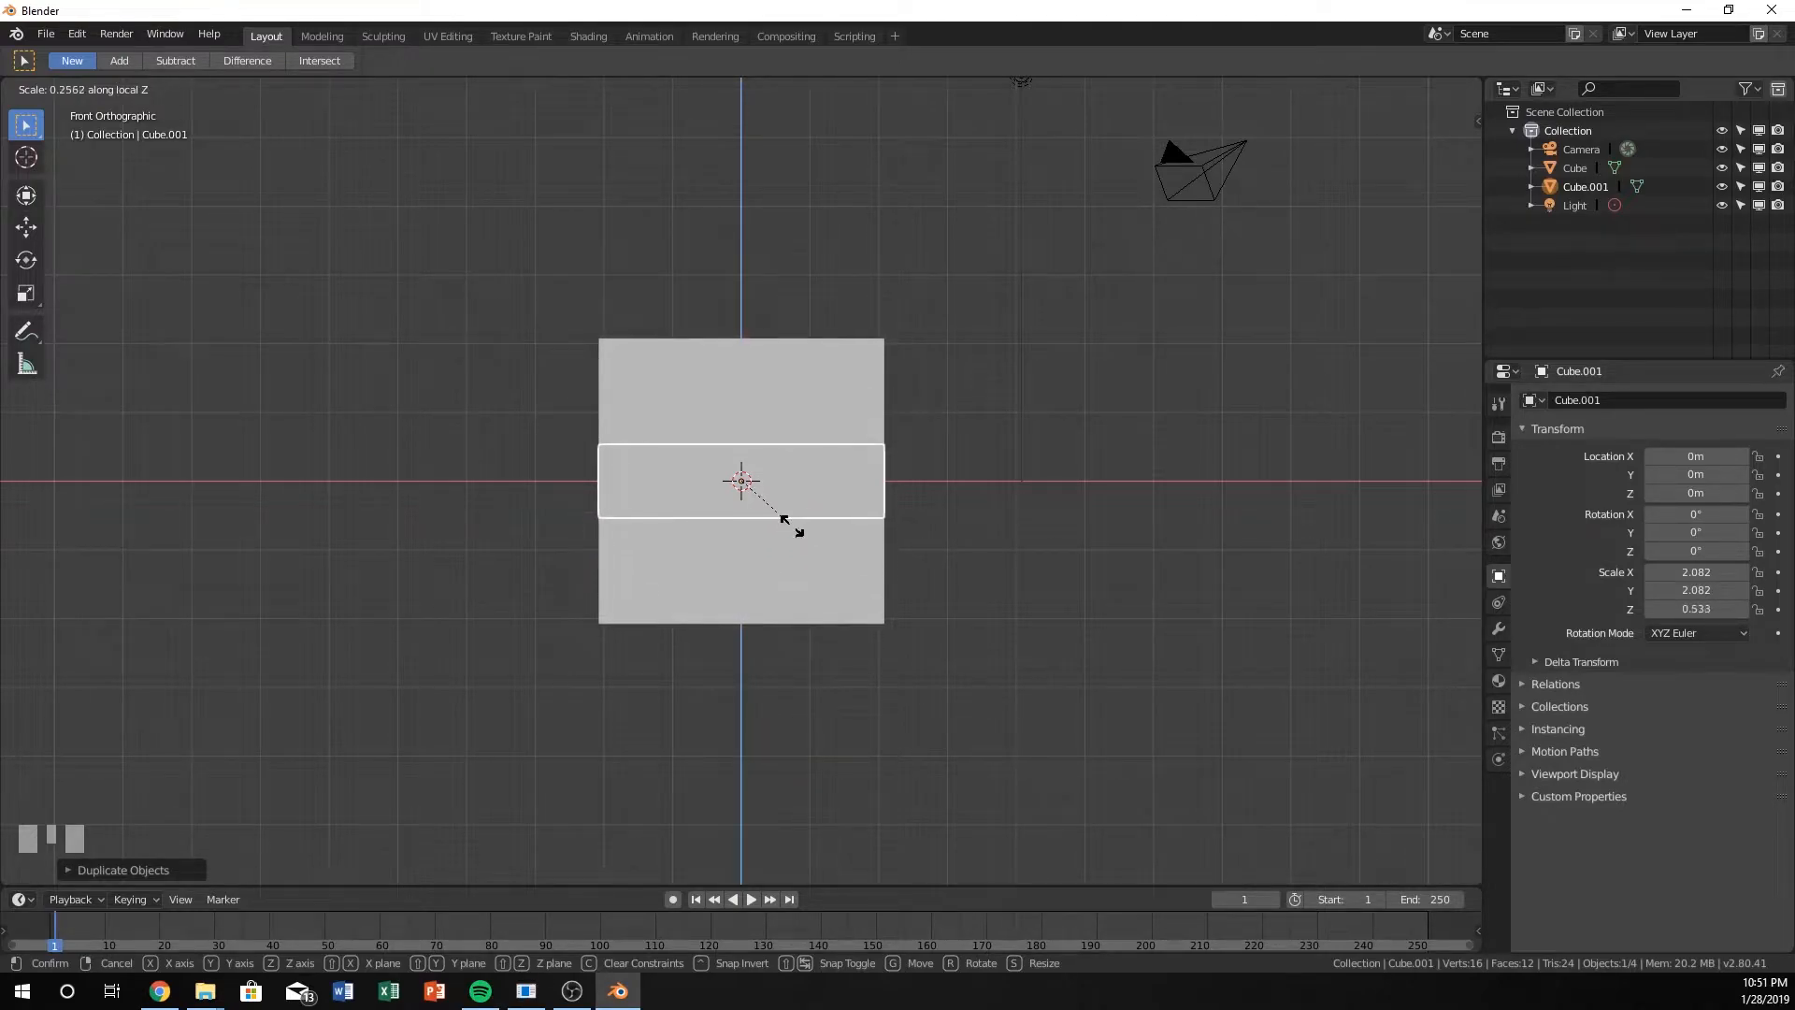
left_click(744, 484)
Thin the slab further along Z, and scale it up past the cube's sides to about 2.616 in X and Y and 0.017 in Z
scroll(778, 490, "up", 1)
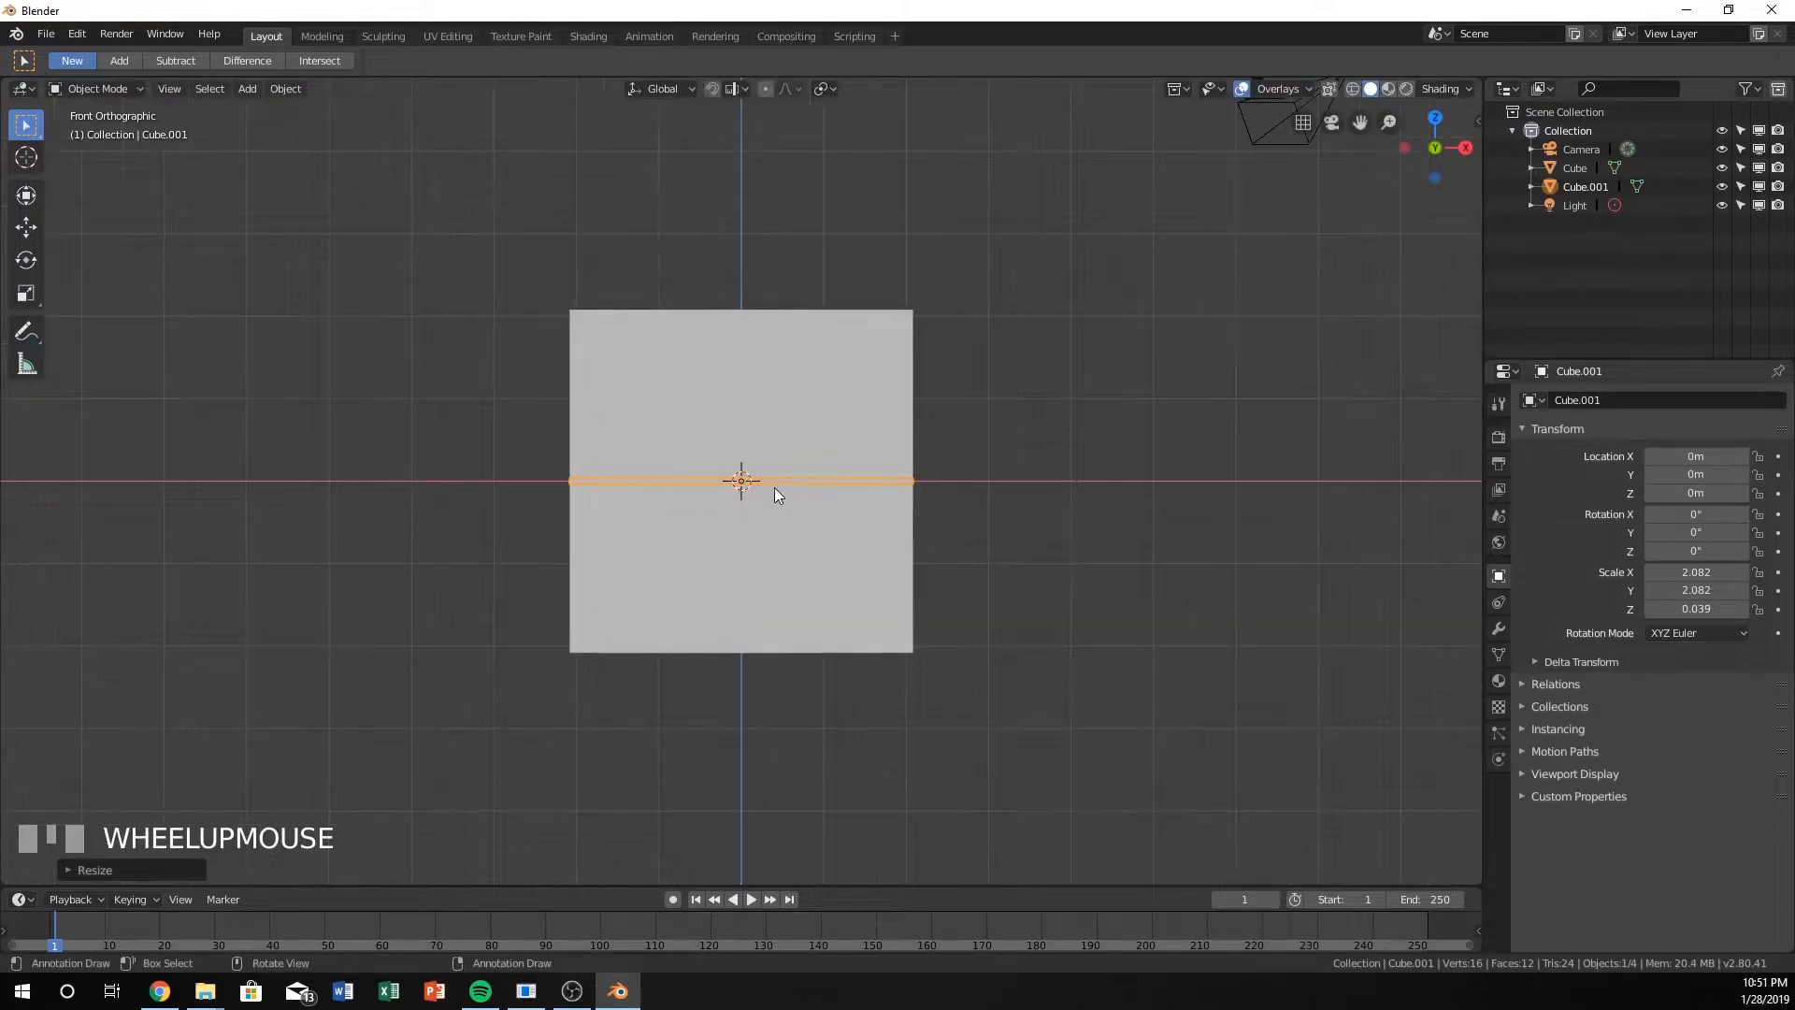
scroll(641, 485, "up", 2)
scroll(847, 590, "up", 1)
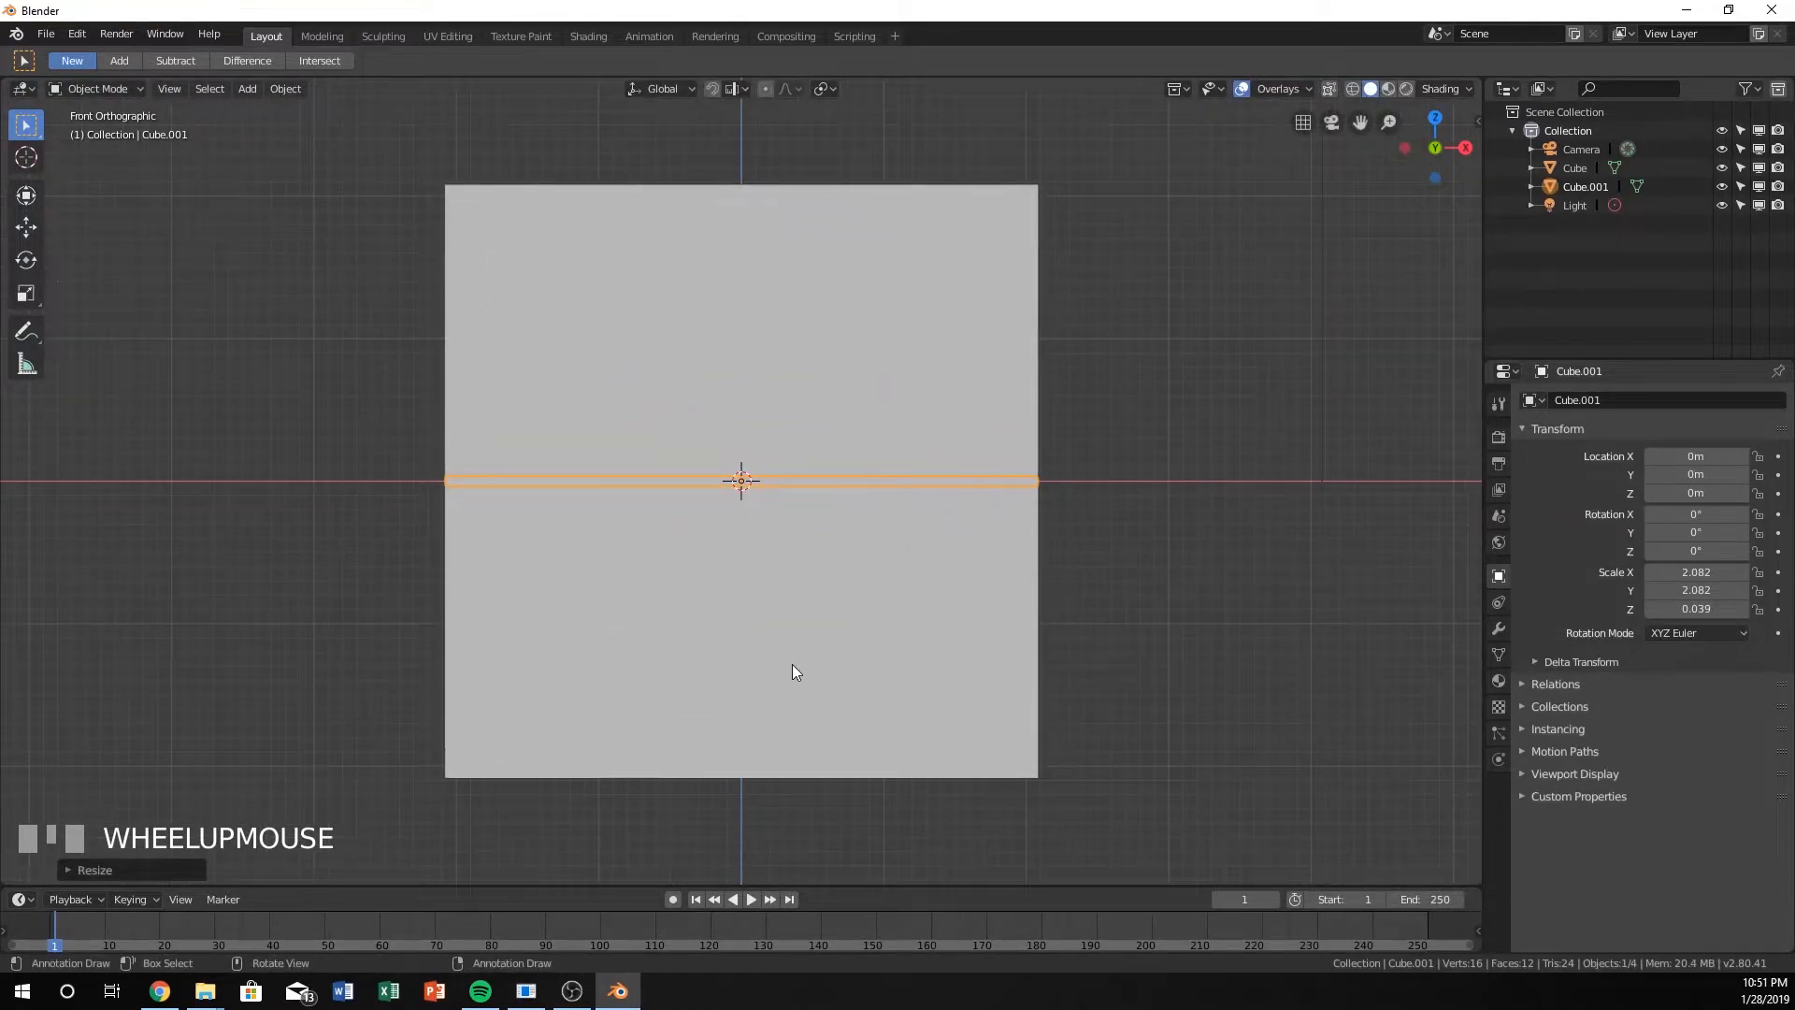
key("s")
key("z")
key("z")
left_click(766, 551)
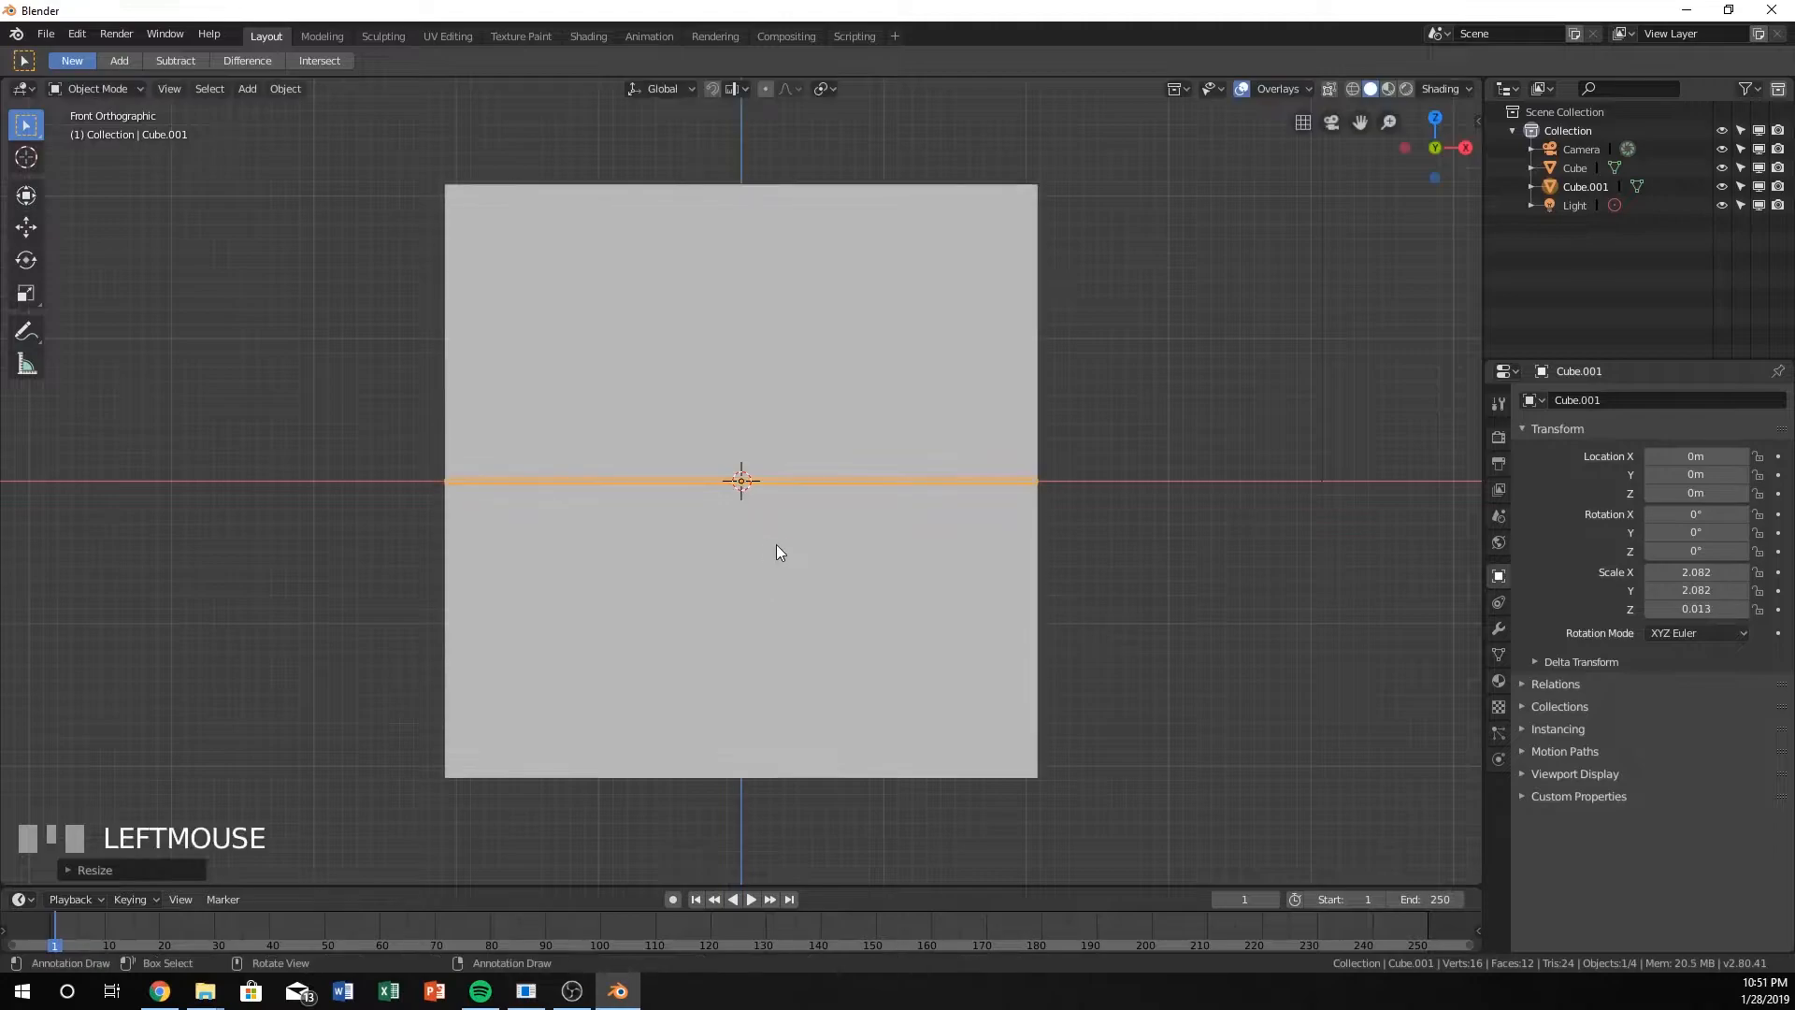
key("s")
left_click(860, 558)
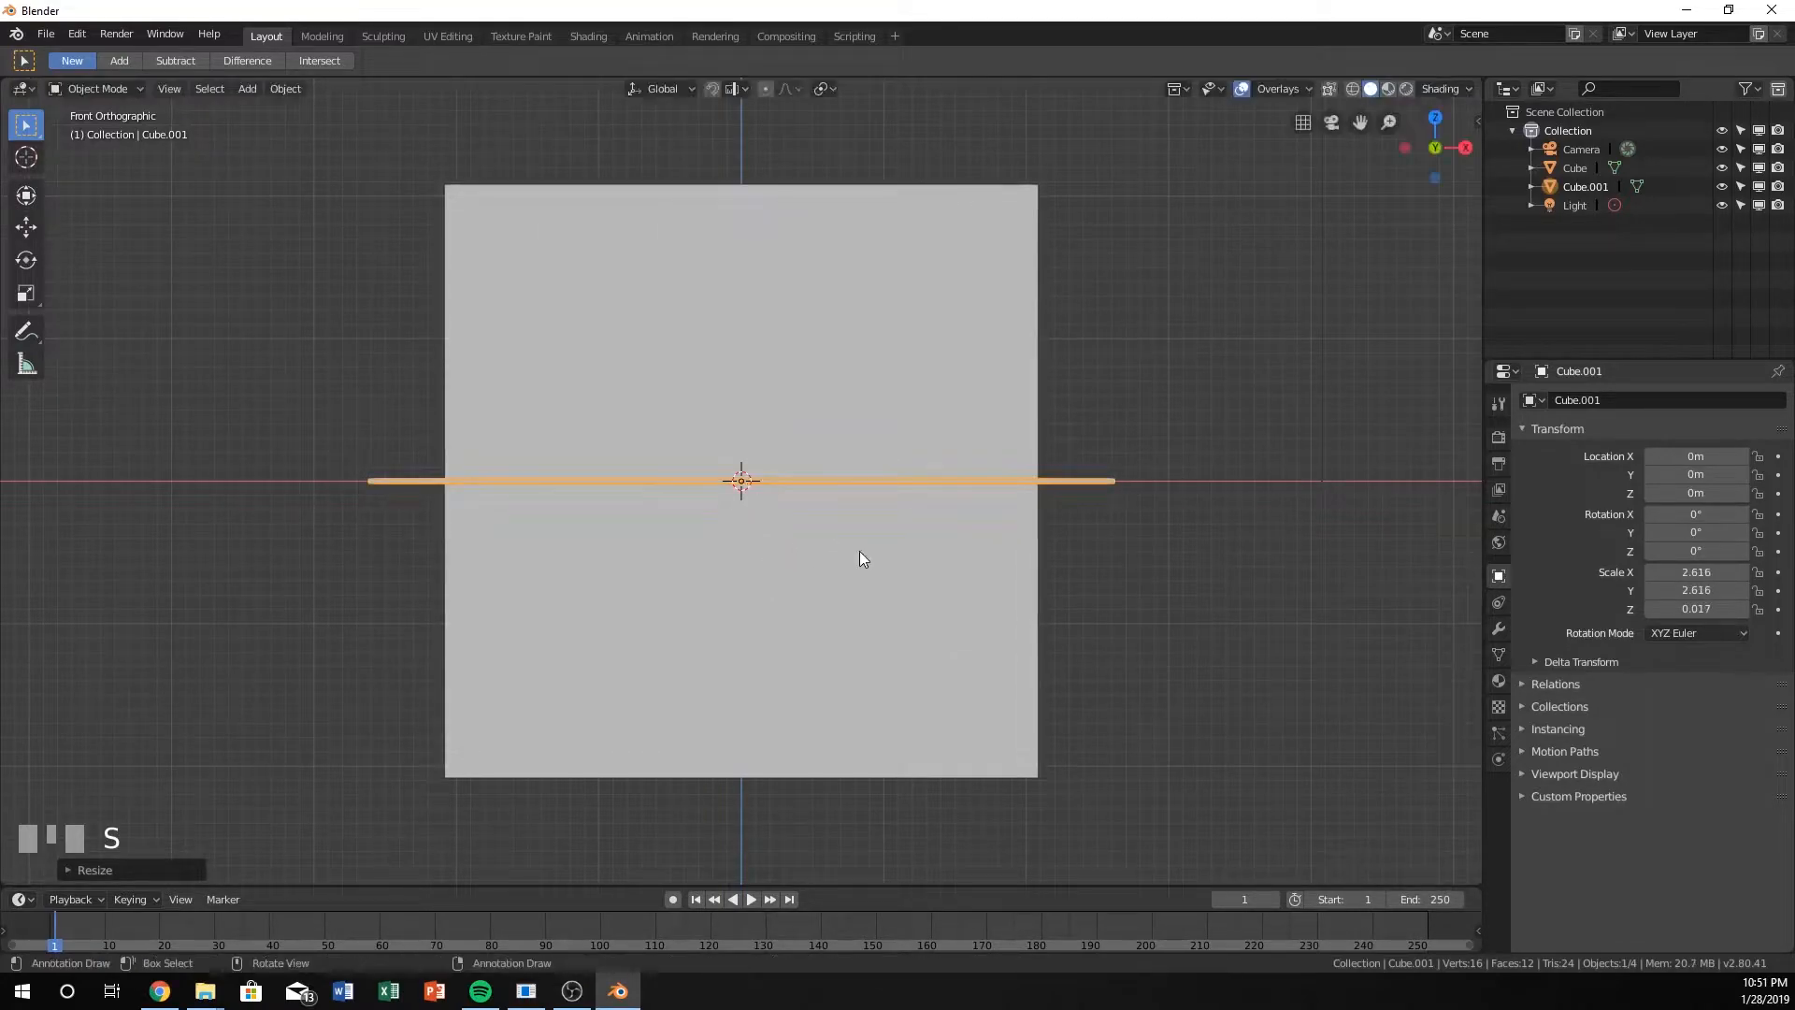
Move the slab up along Z to about 0.69 m and place a duplicate below the centre at about -0.73 m
middle_click_drag(860, 558, 857, 601)
scroll(857, 629, "down", 2)
middle_click_drag(552, 589, 733, 615)
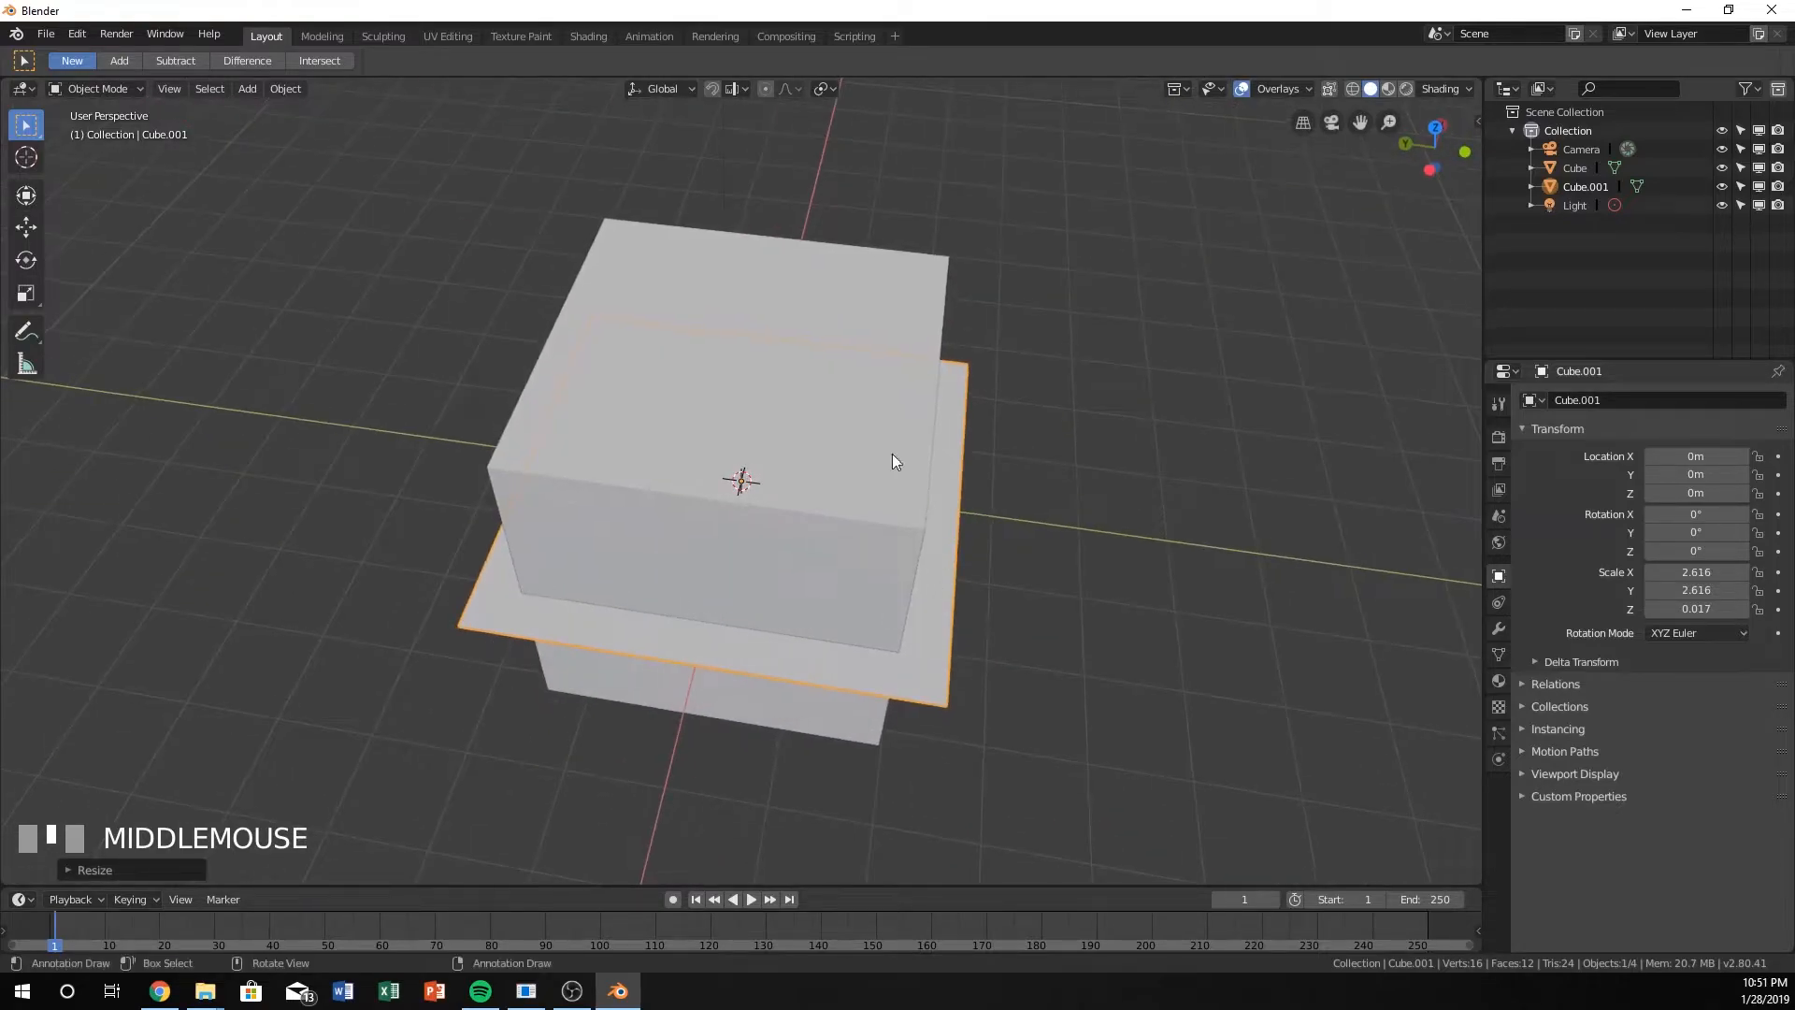
key("KP_3")
key("KP_1")
scroll(788, 417, "up", 2)
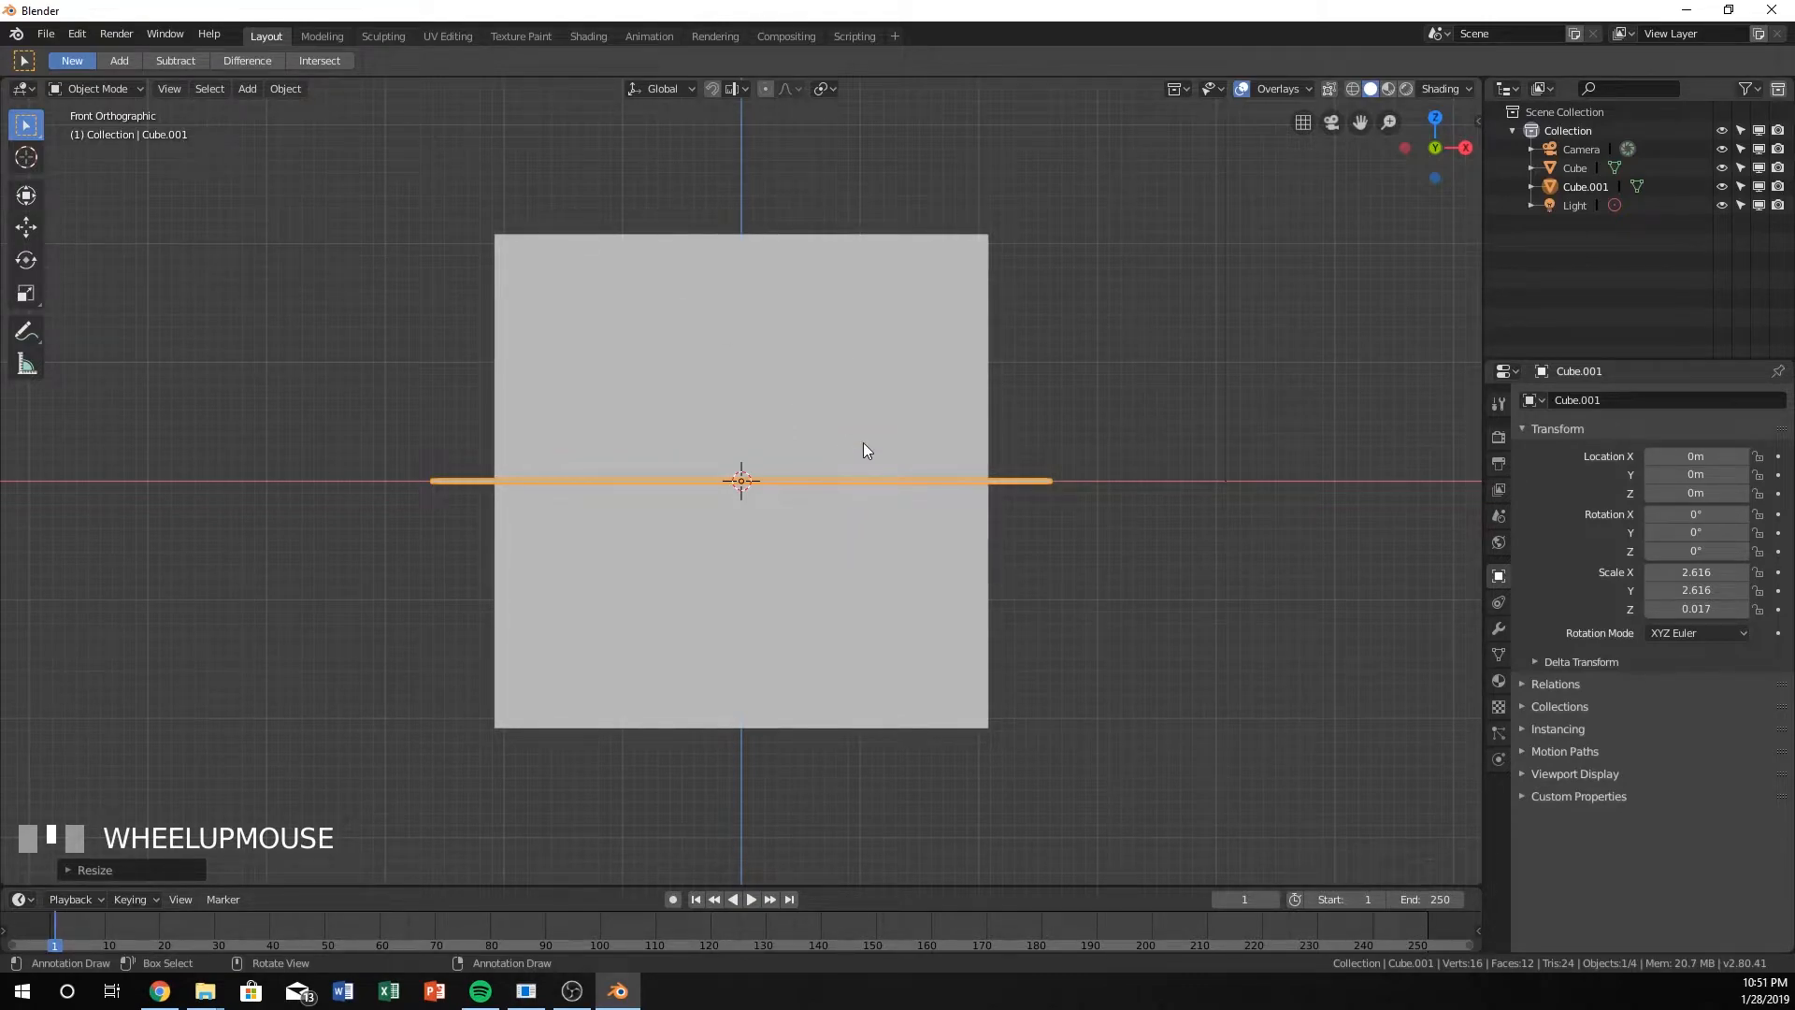
key("g")
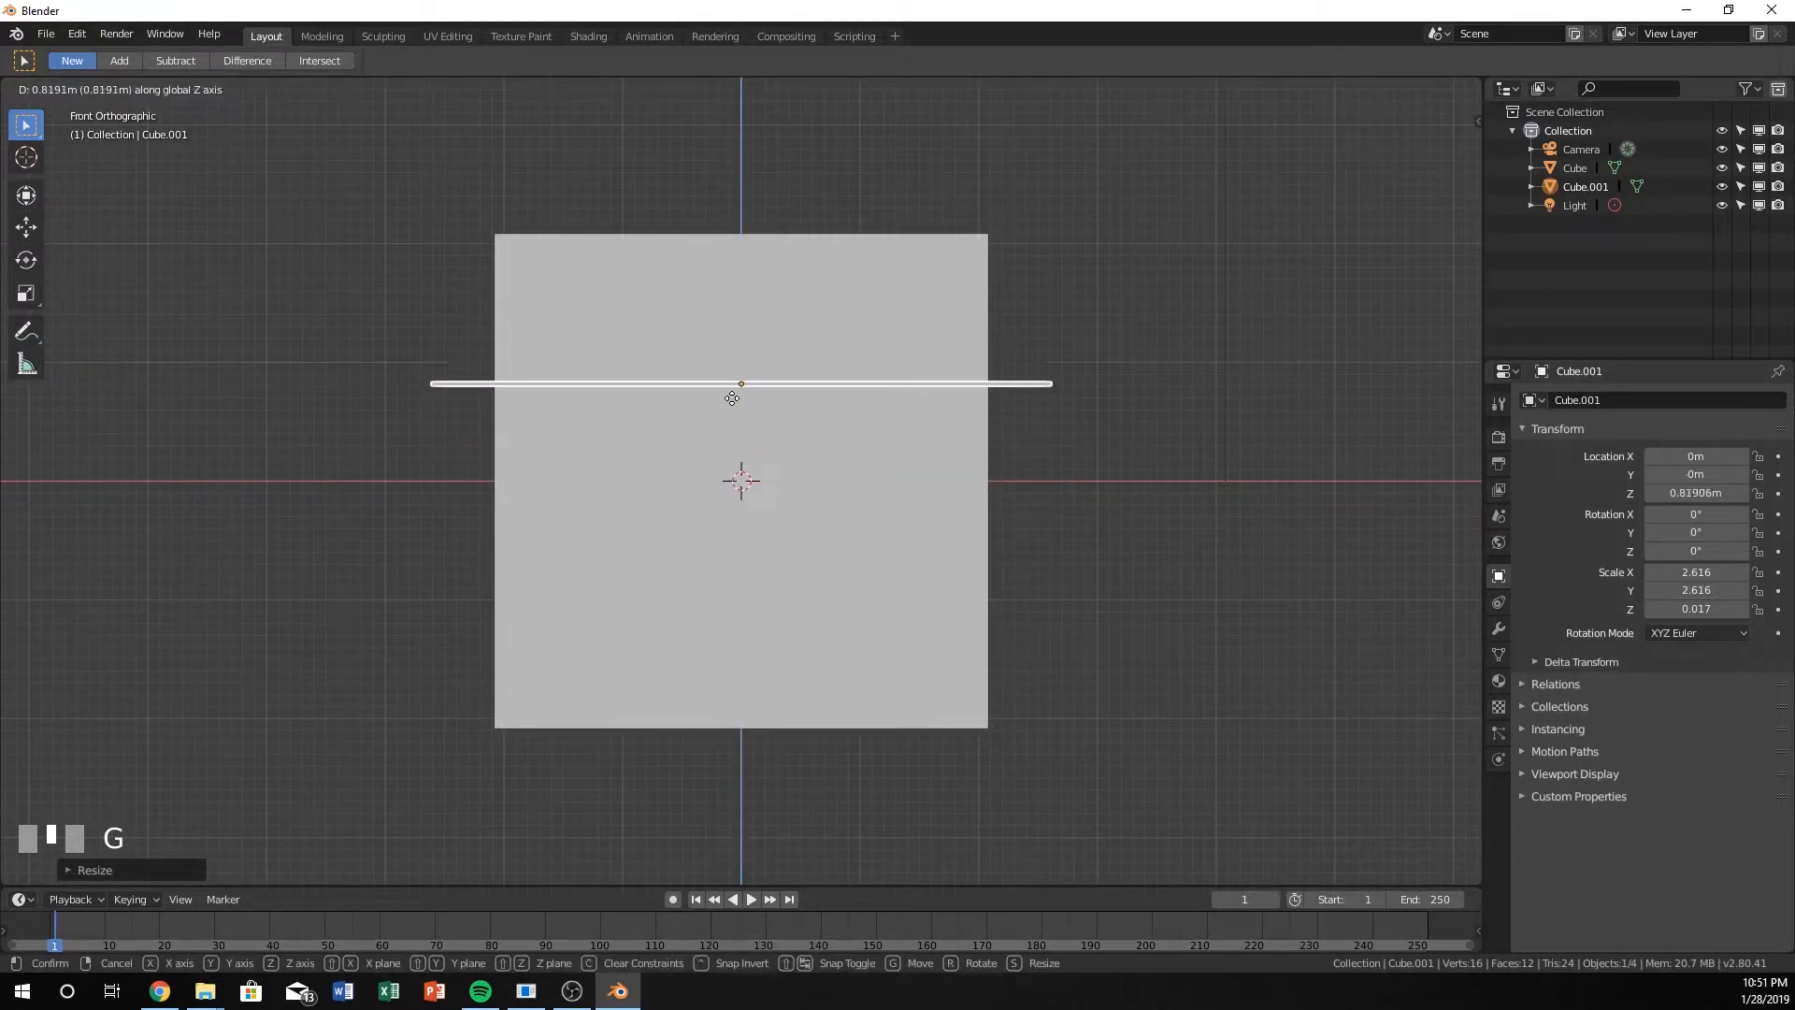
left_click(738, 417)
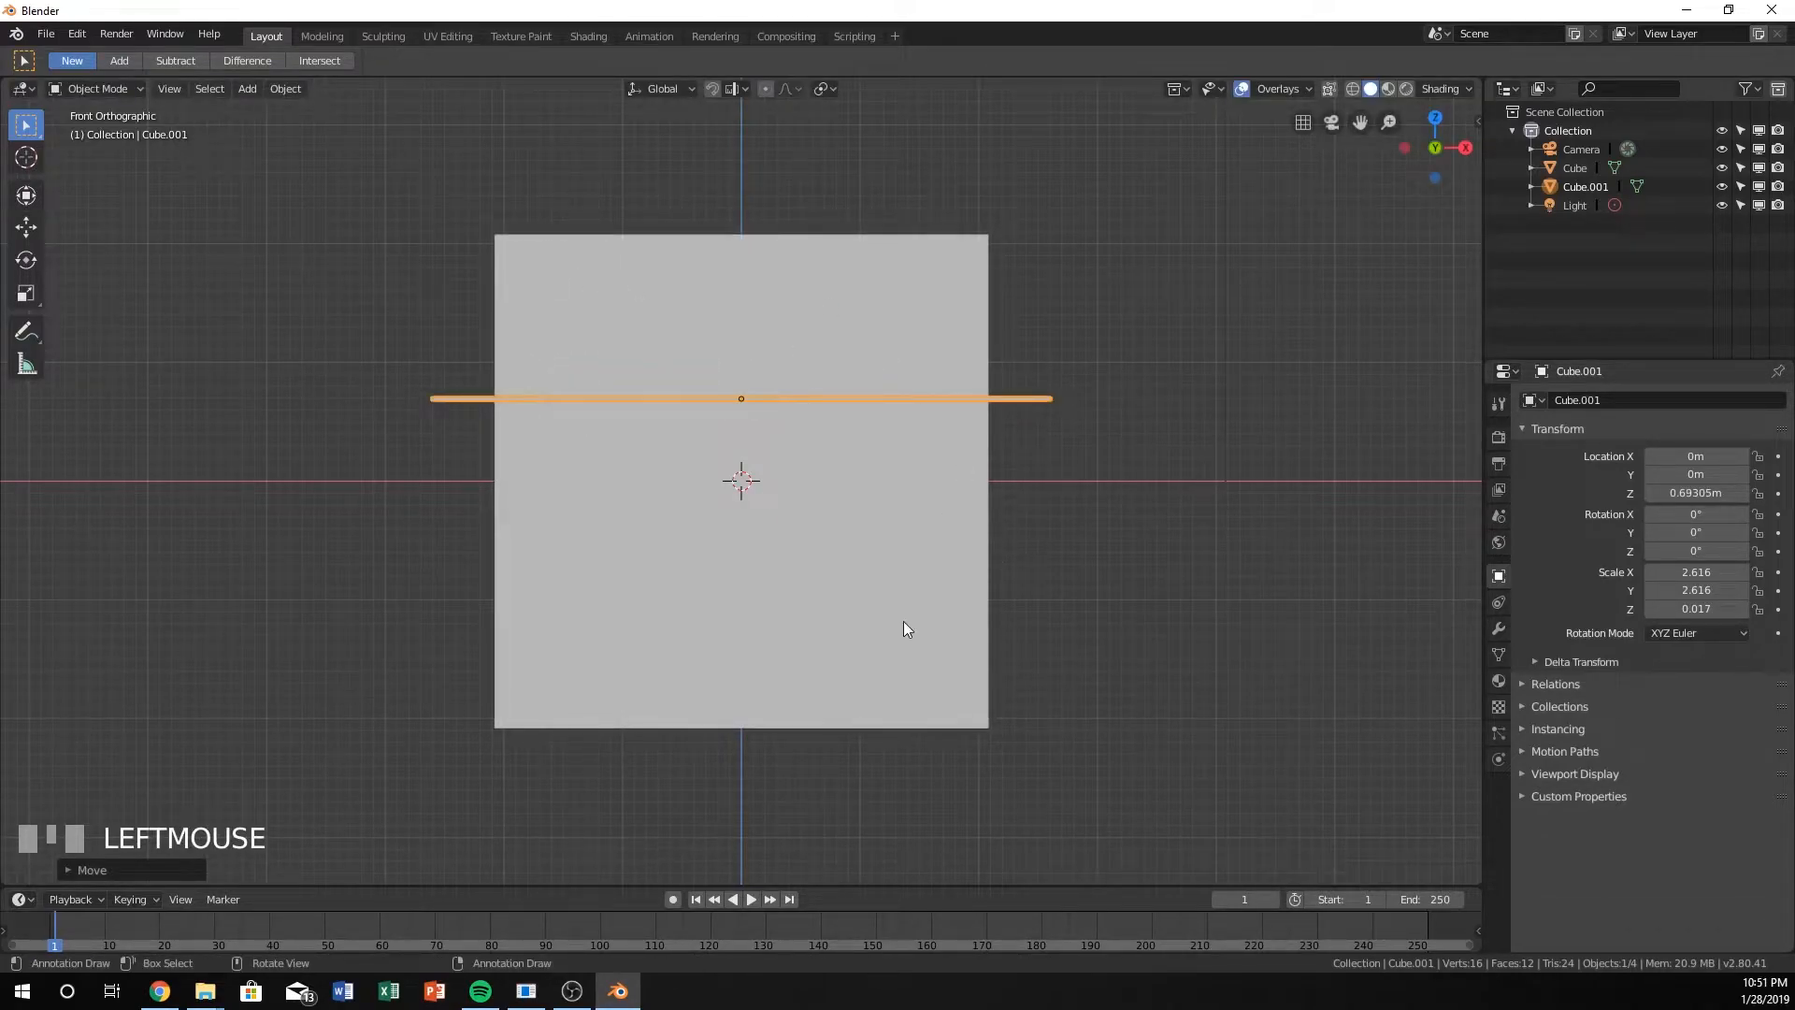
key("shift+d")
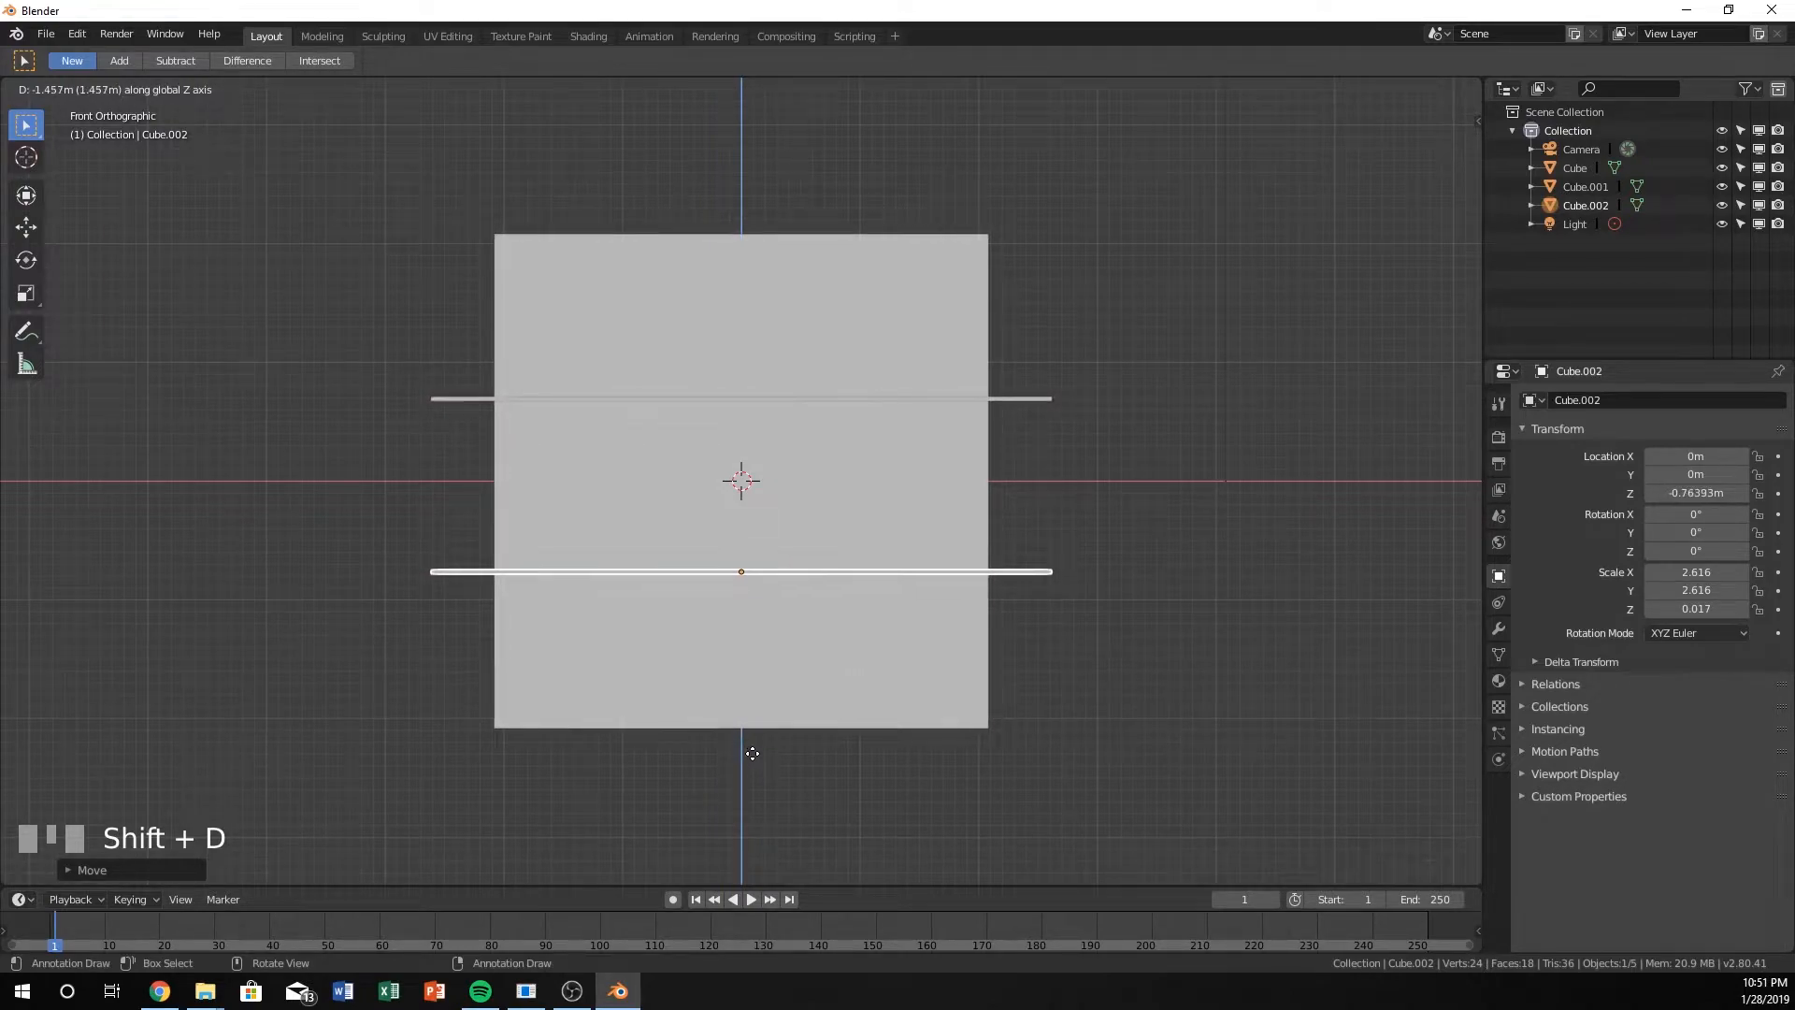
left_click(755, 750)
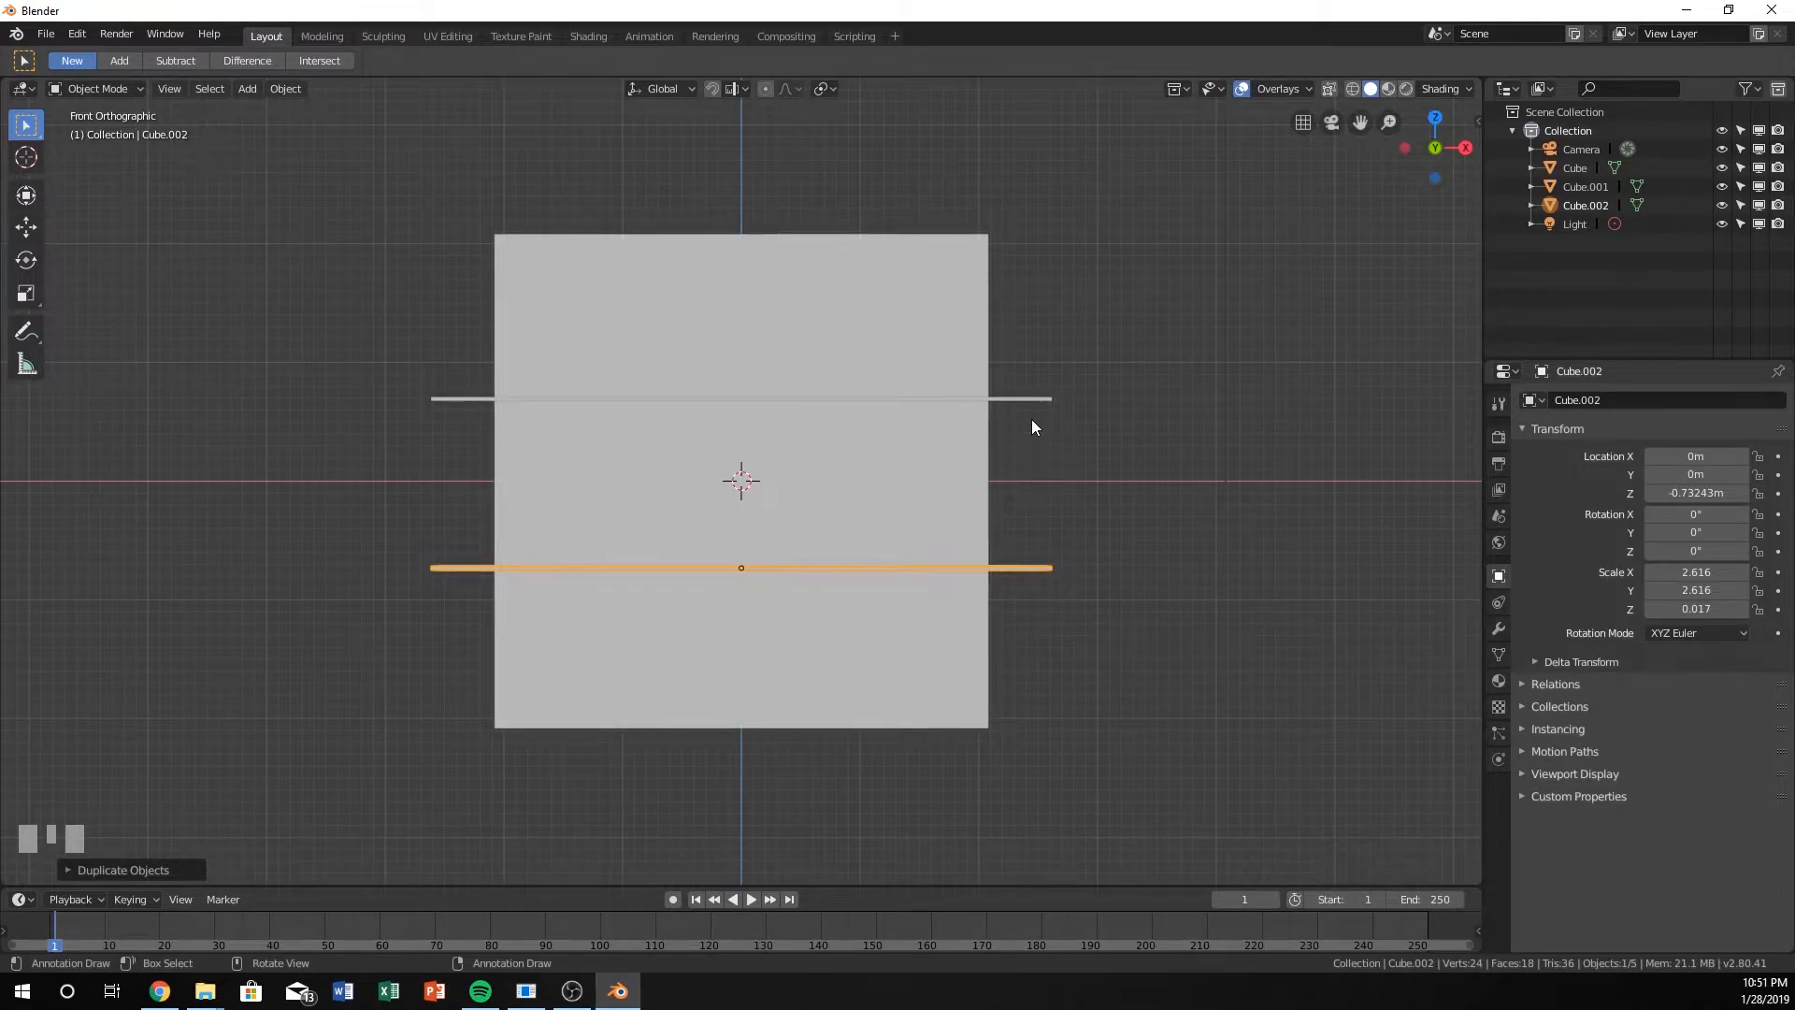
Duplicate both horizontal slabs in place and rotate the copies 90° in the front view to make two vertical slabs
left_click_drag(1019, 358, 1089, 671)
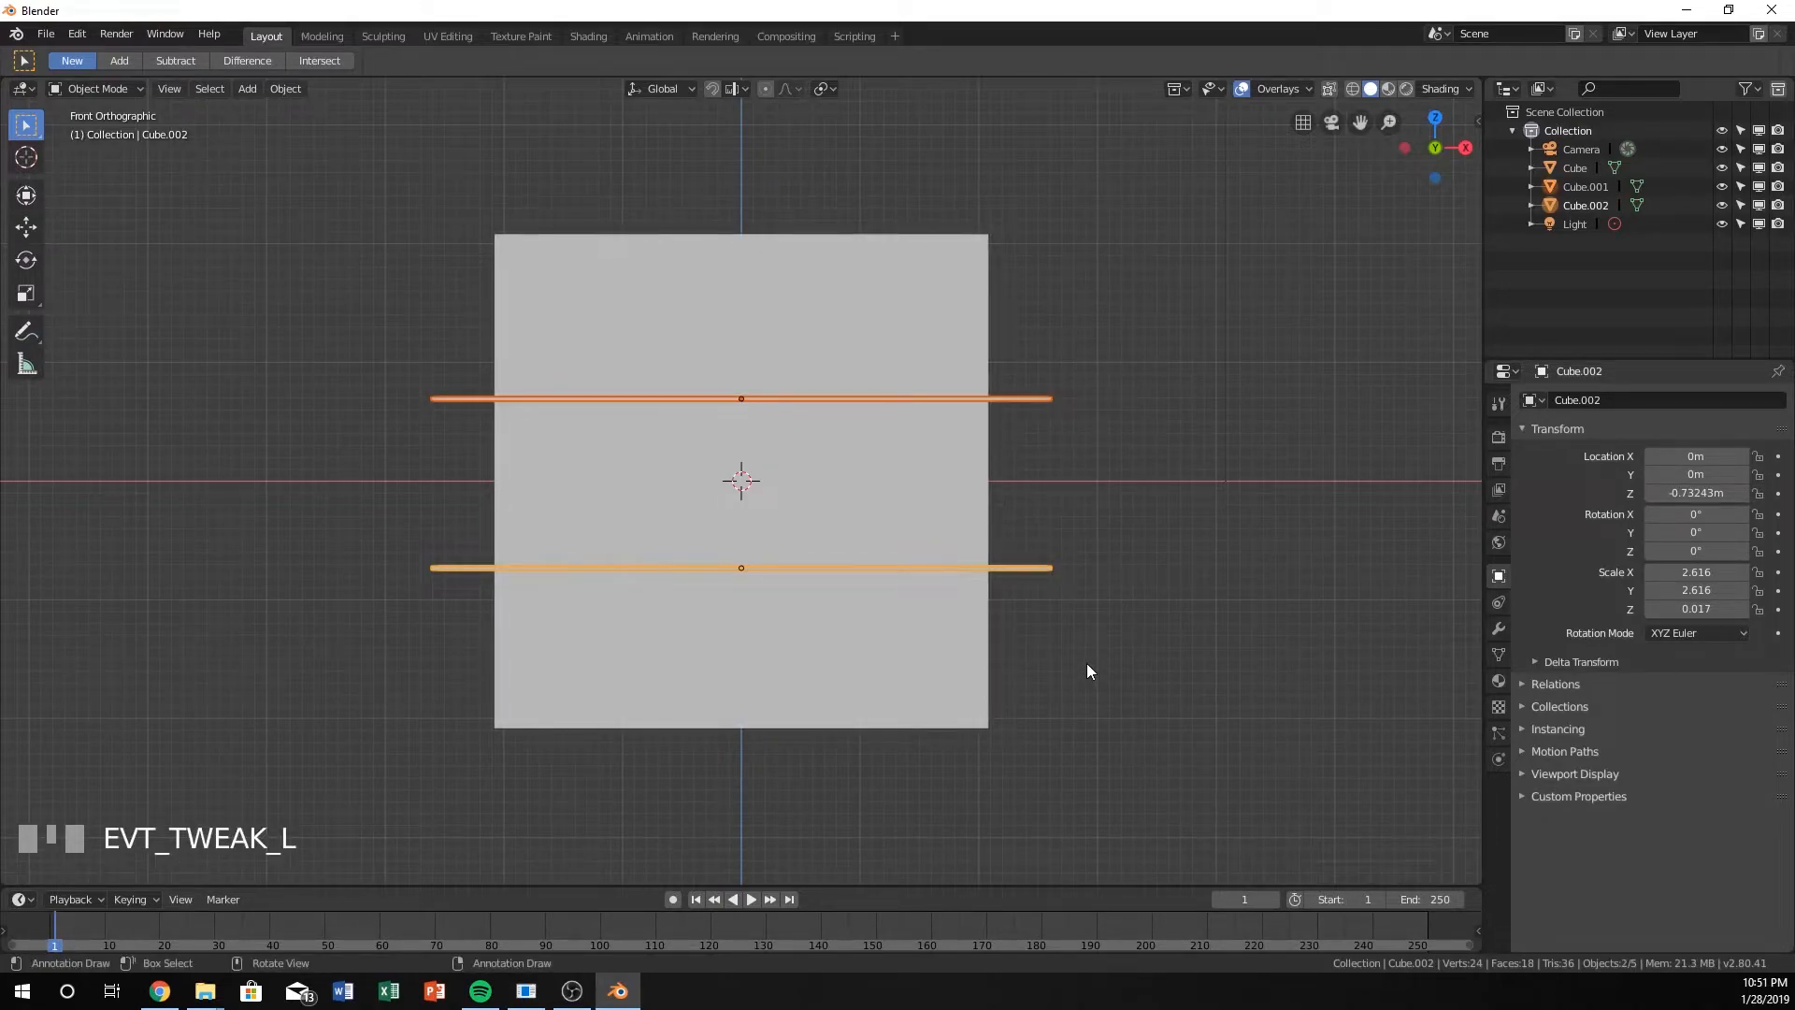
key("shift+d")
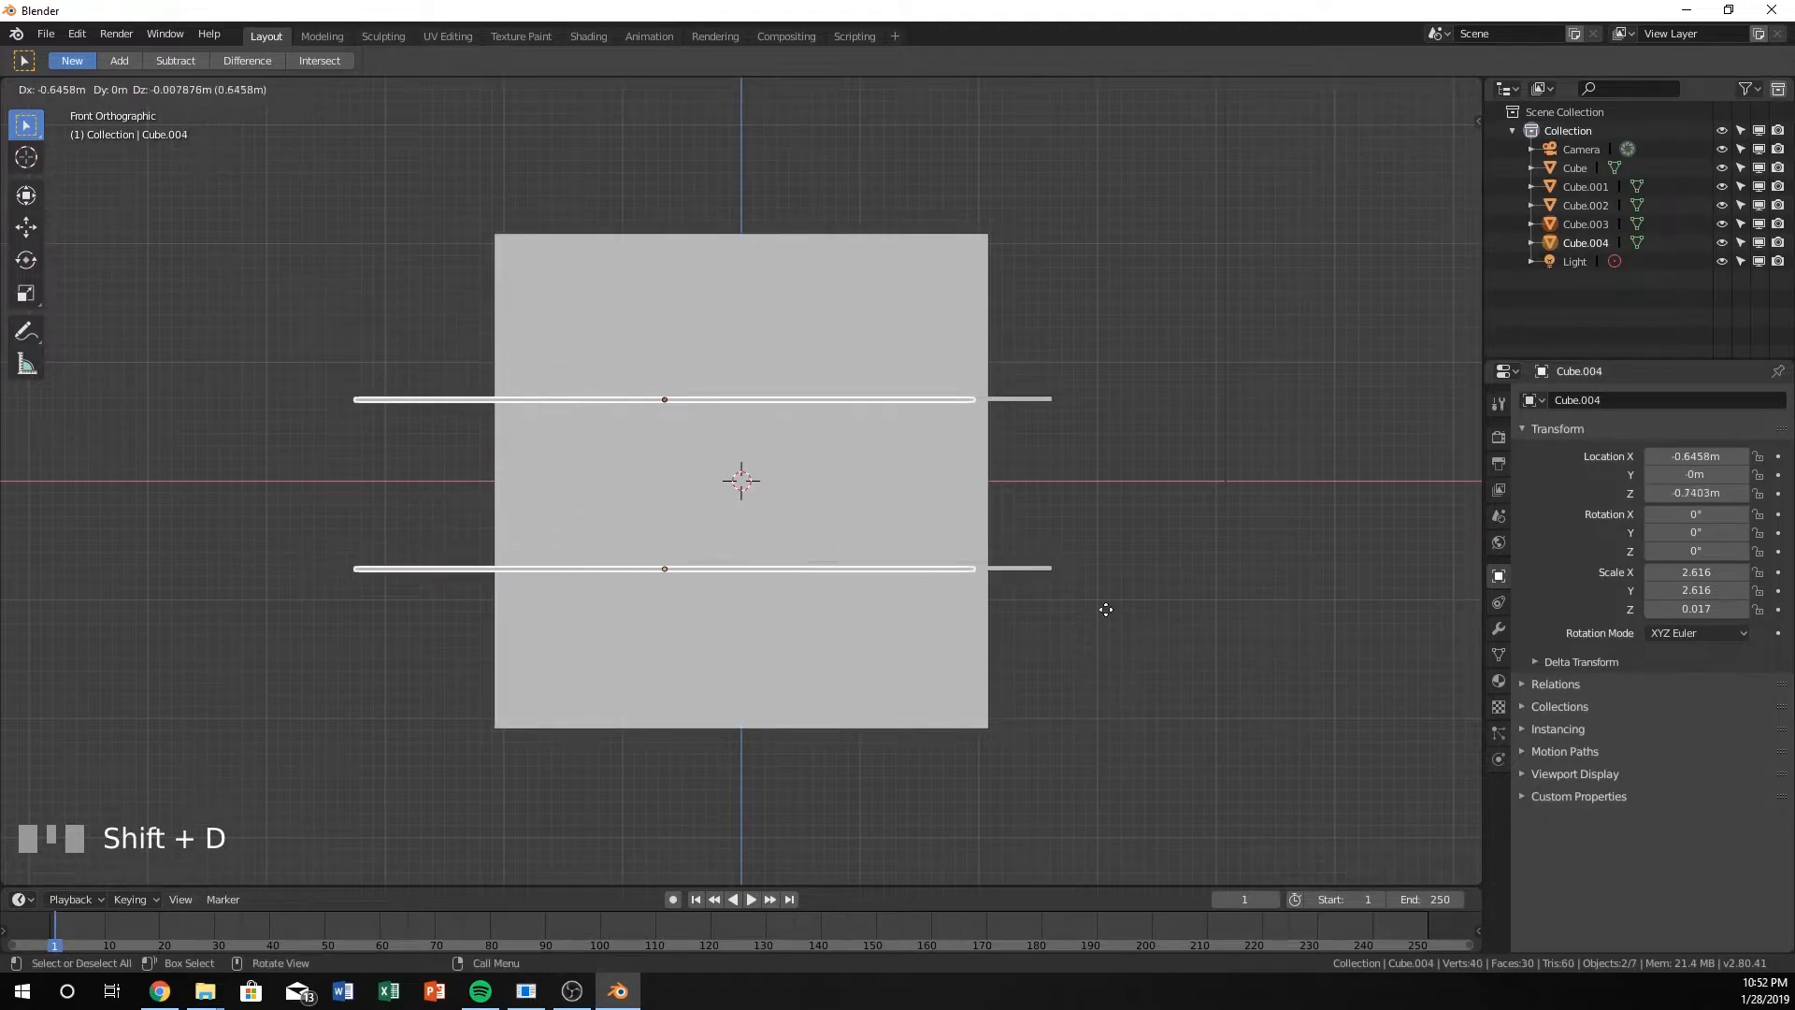
right_click(1004, 385)
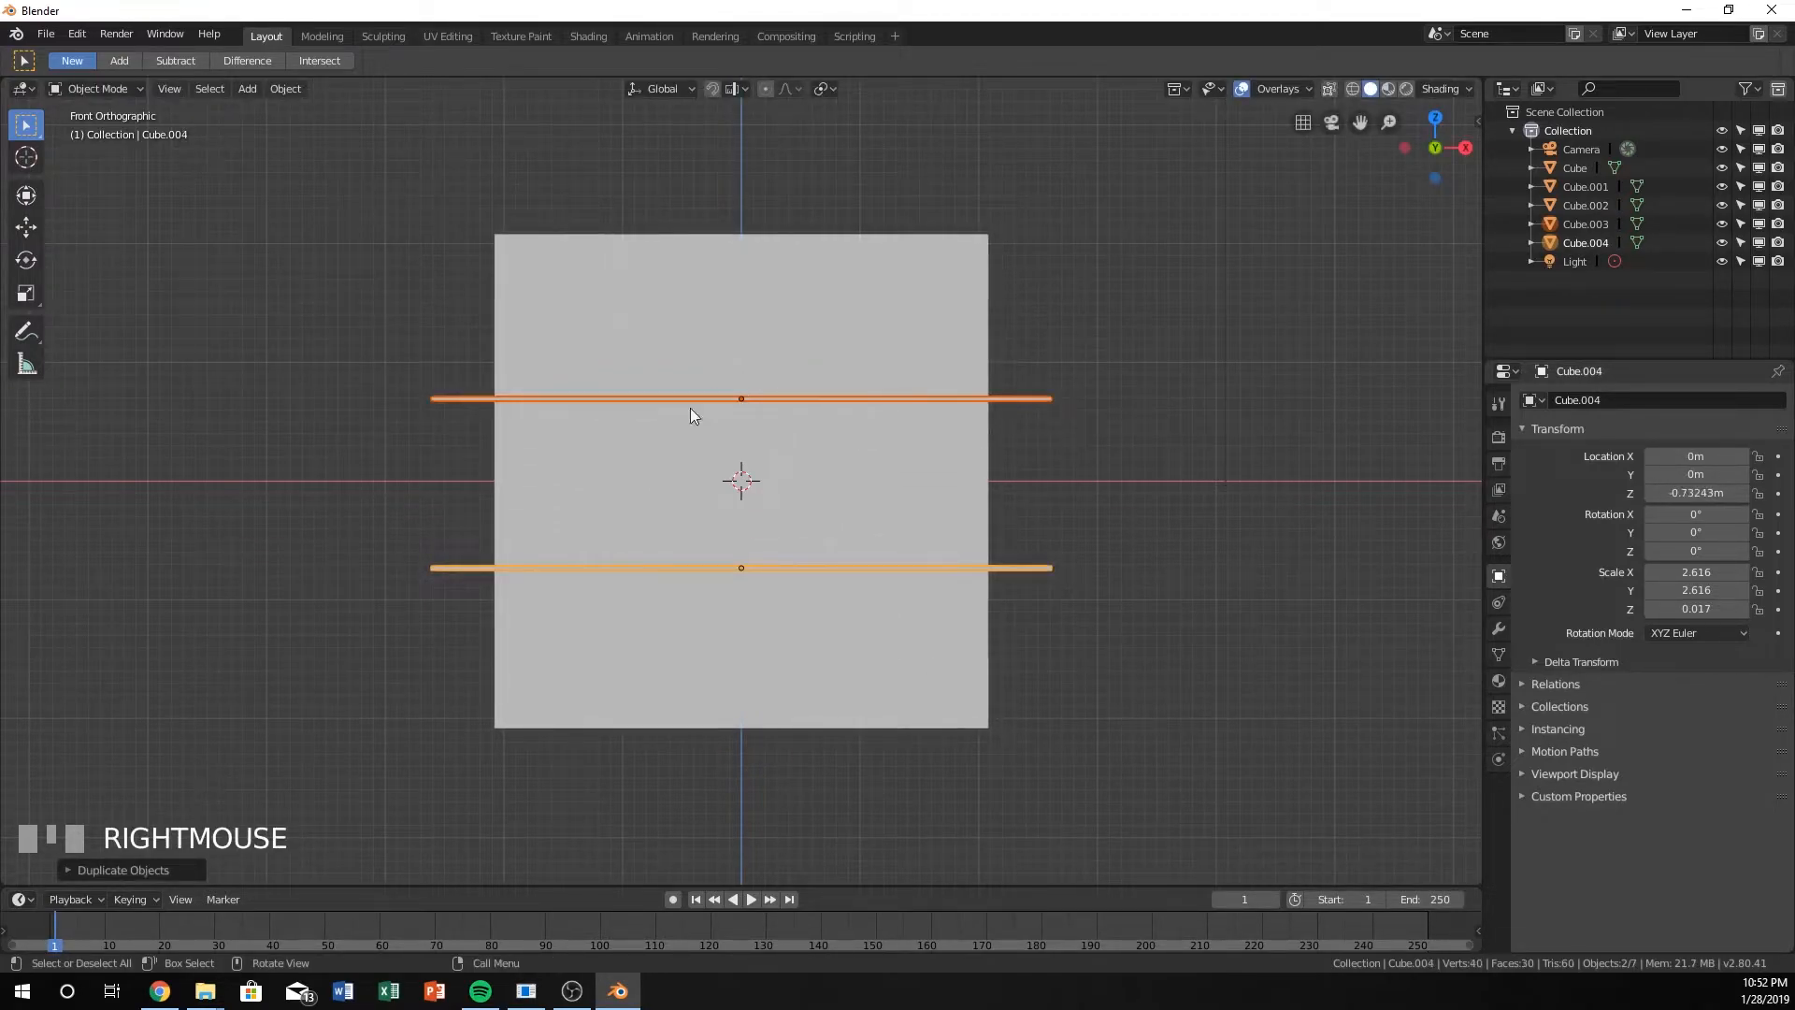
key("r")
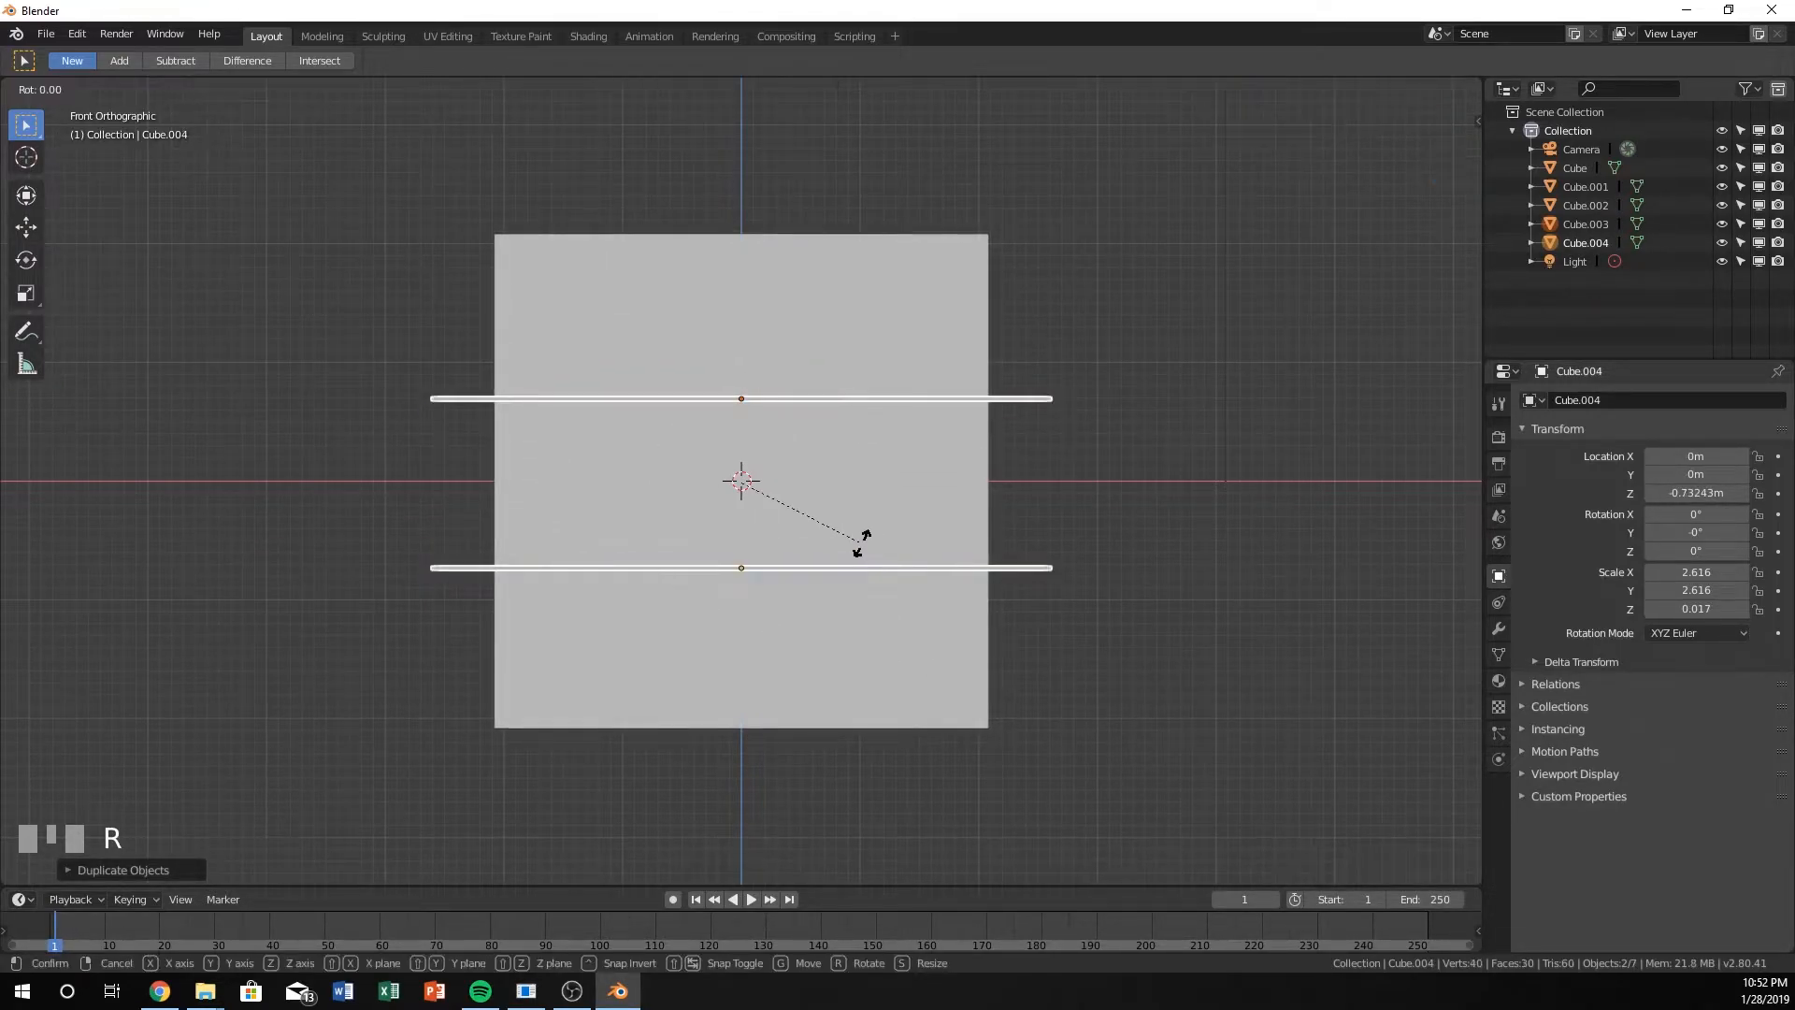
type("90")
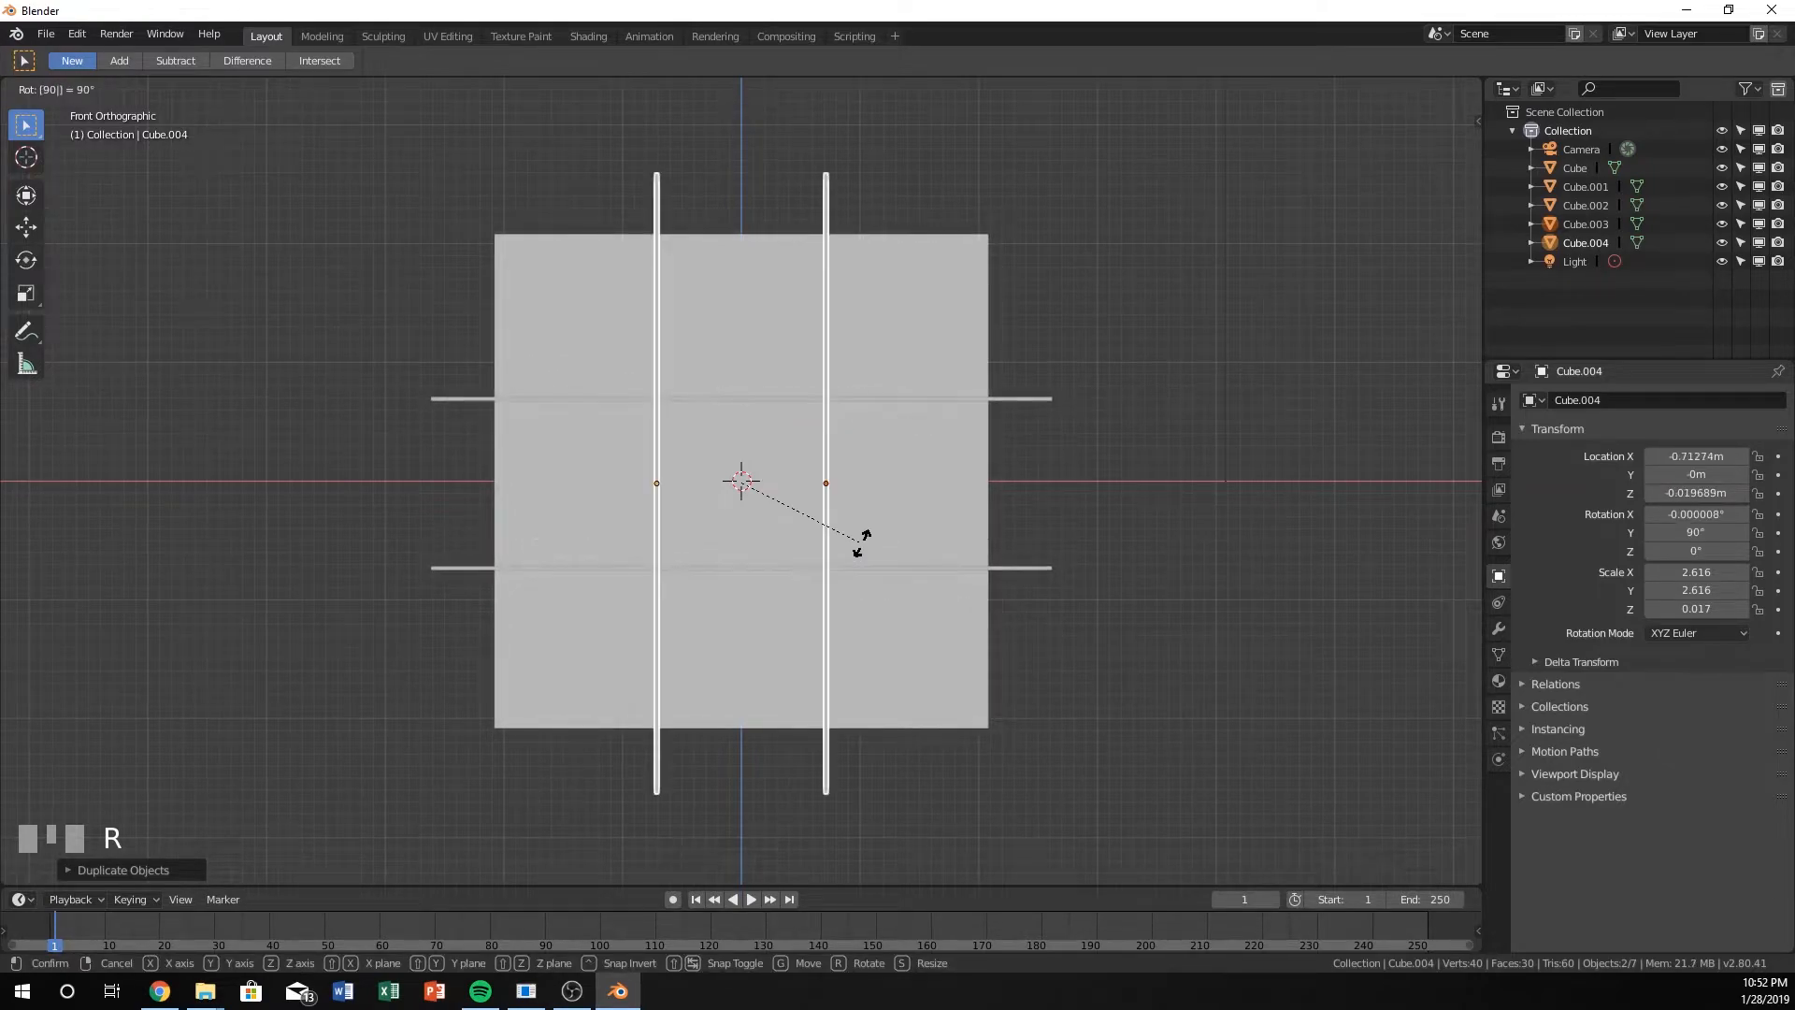
key("KP_Enter")
Duplicate the two vertical slabs in place and rotate the copies 90° in the top view to cross the first pair
middle_click_drag(825, 279, 789, 363)
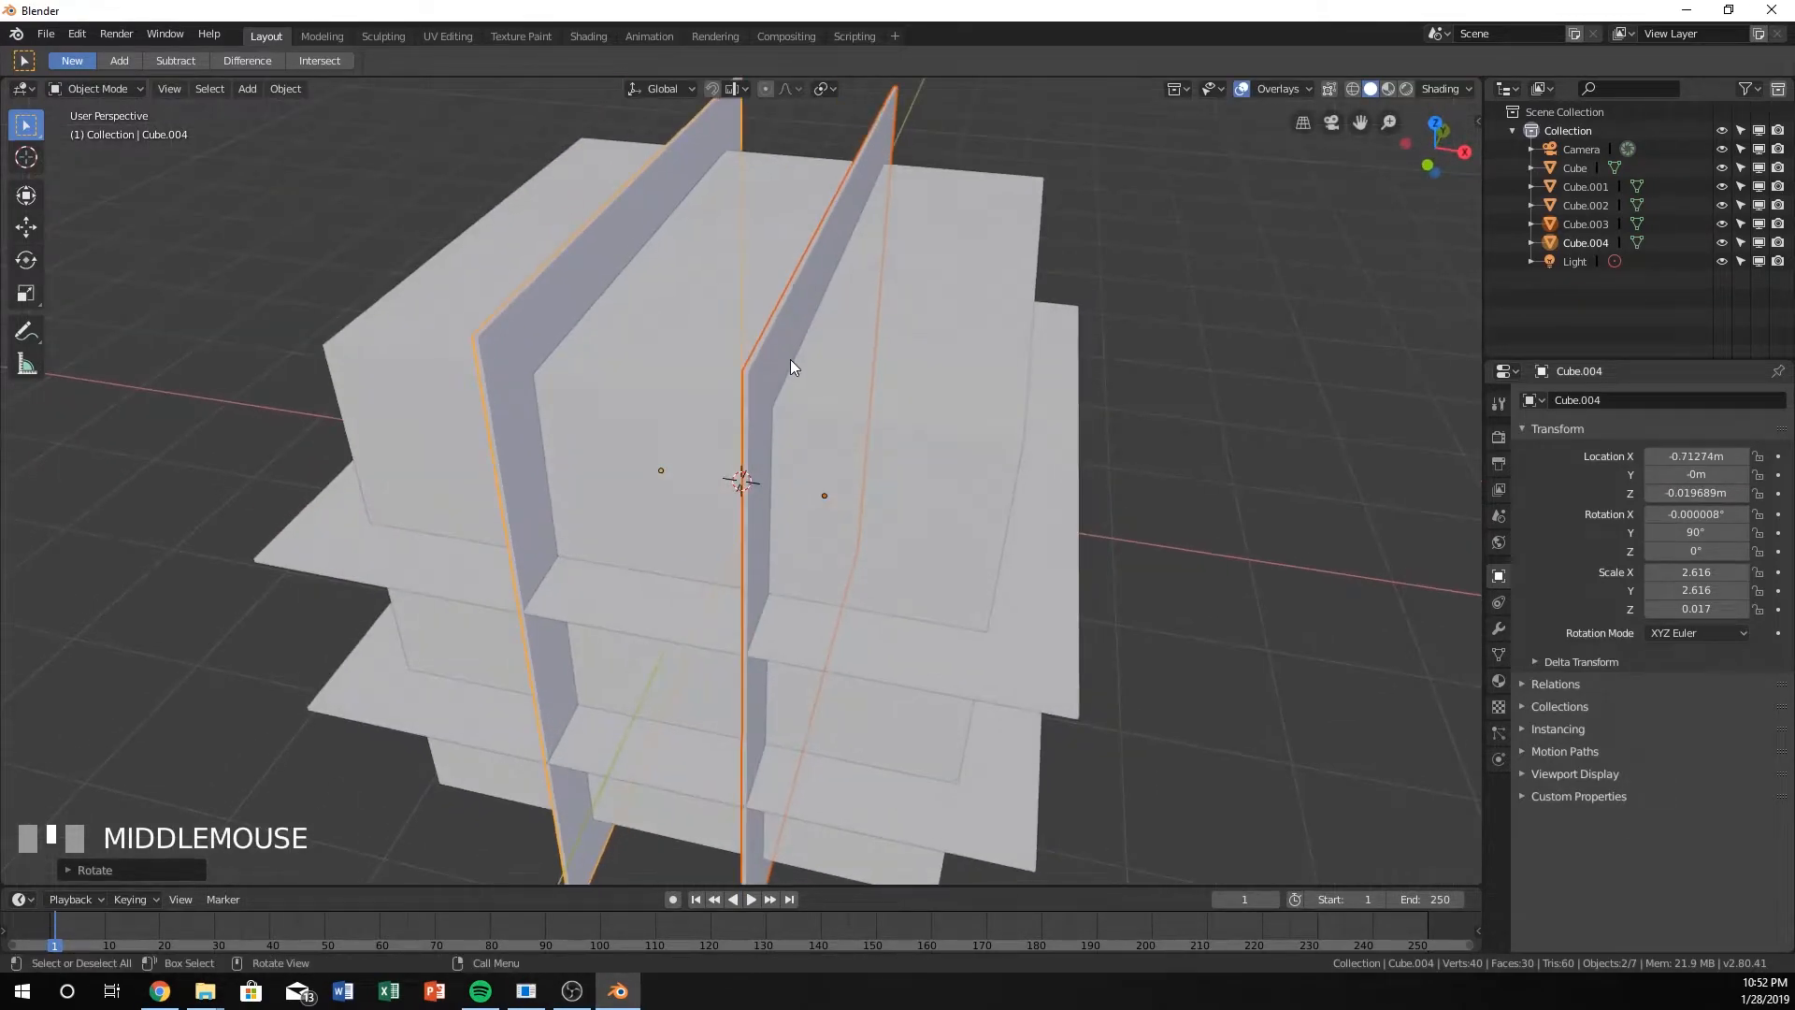
key("KP_7")
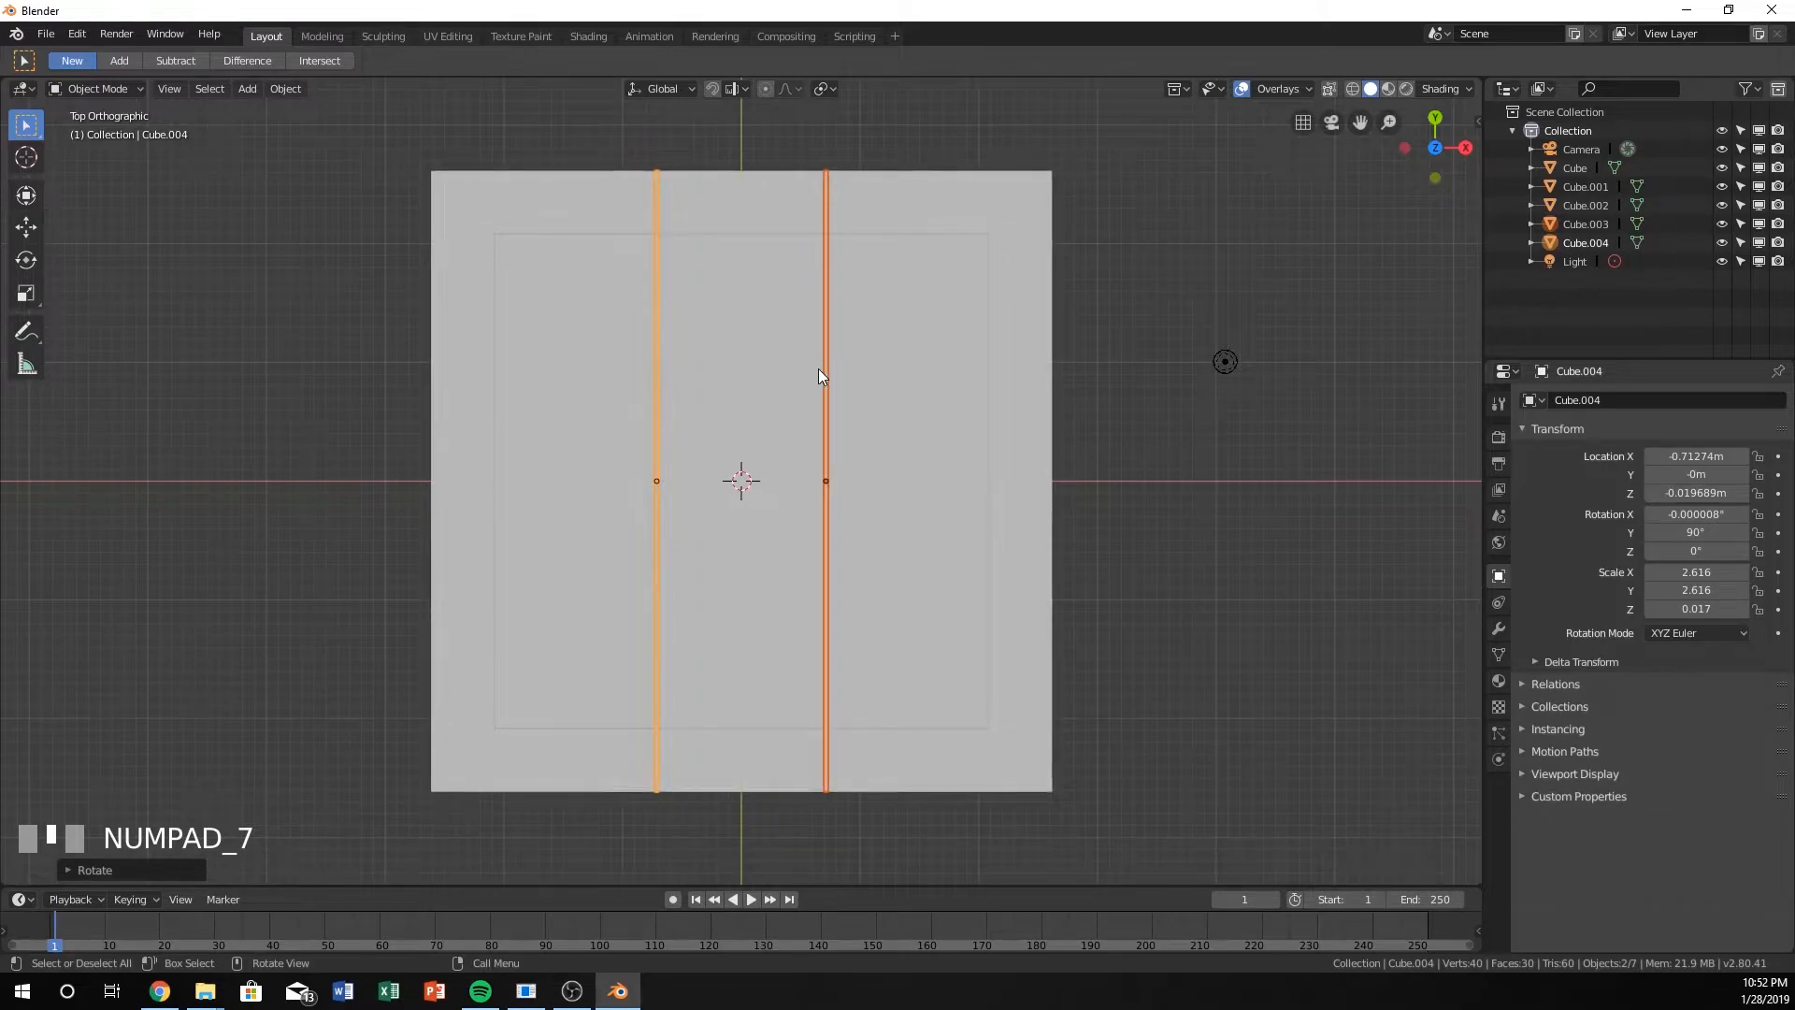
key("shift+d")
right_click(907, 349)
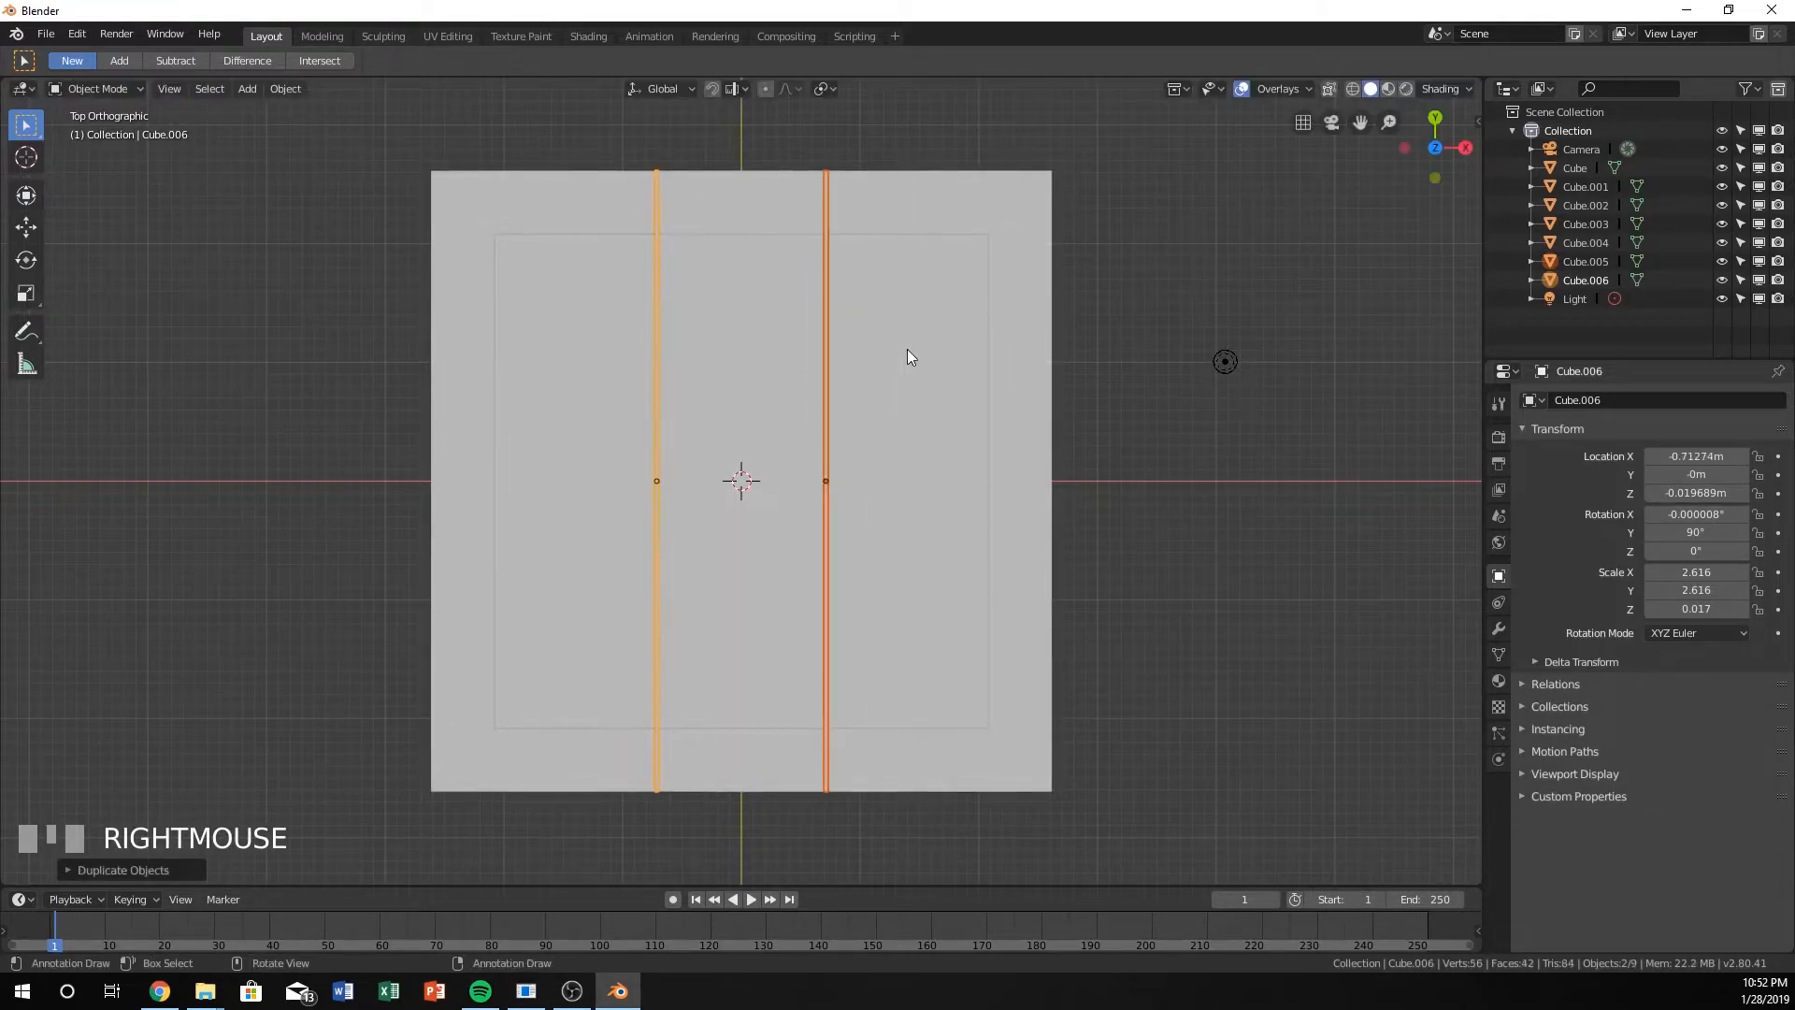
key("r")
key("9")
key("0")
key("KP_Enter")
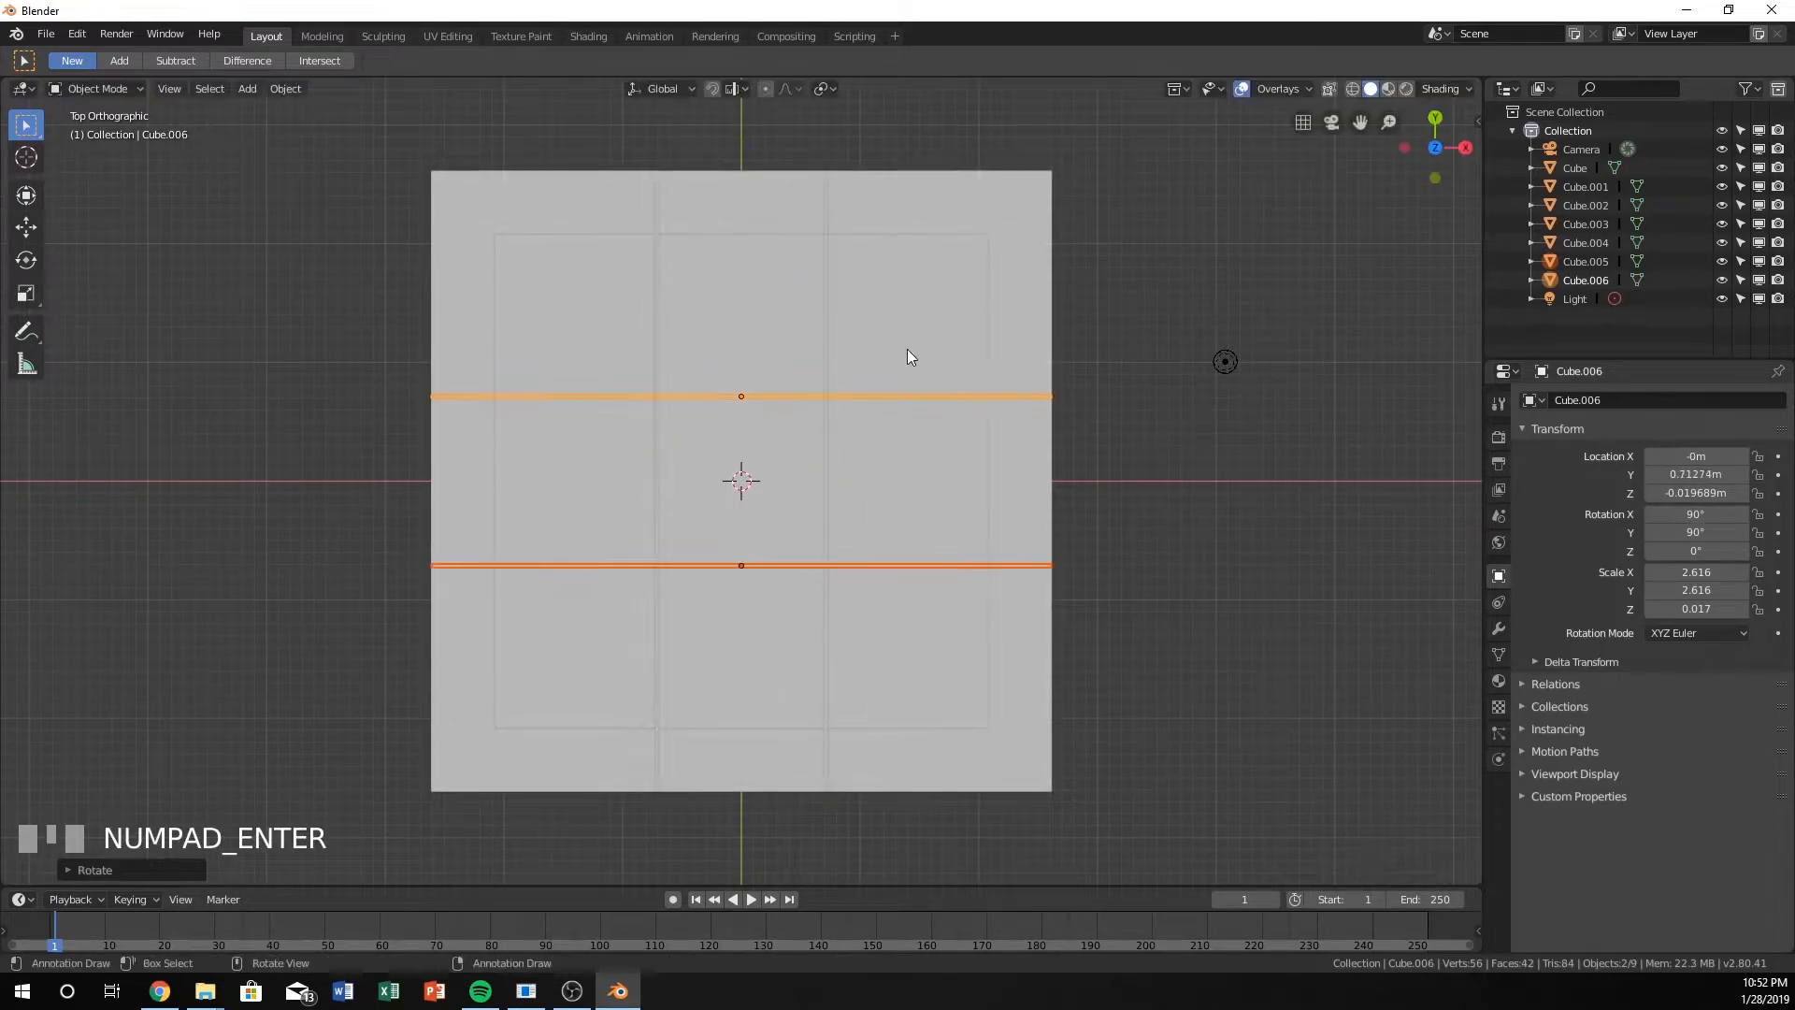
Add a Boolean modifier to the main cube and set its operation to Difference
middle_click_drag(964, 502, 845, 417)
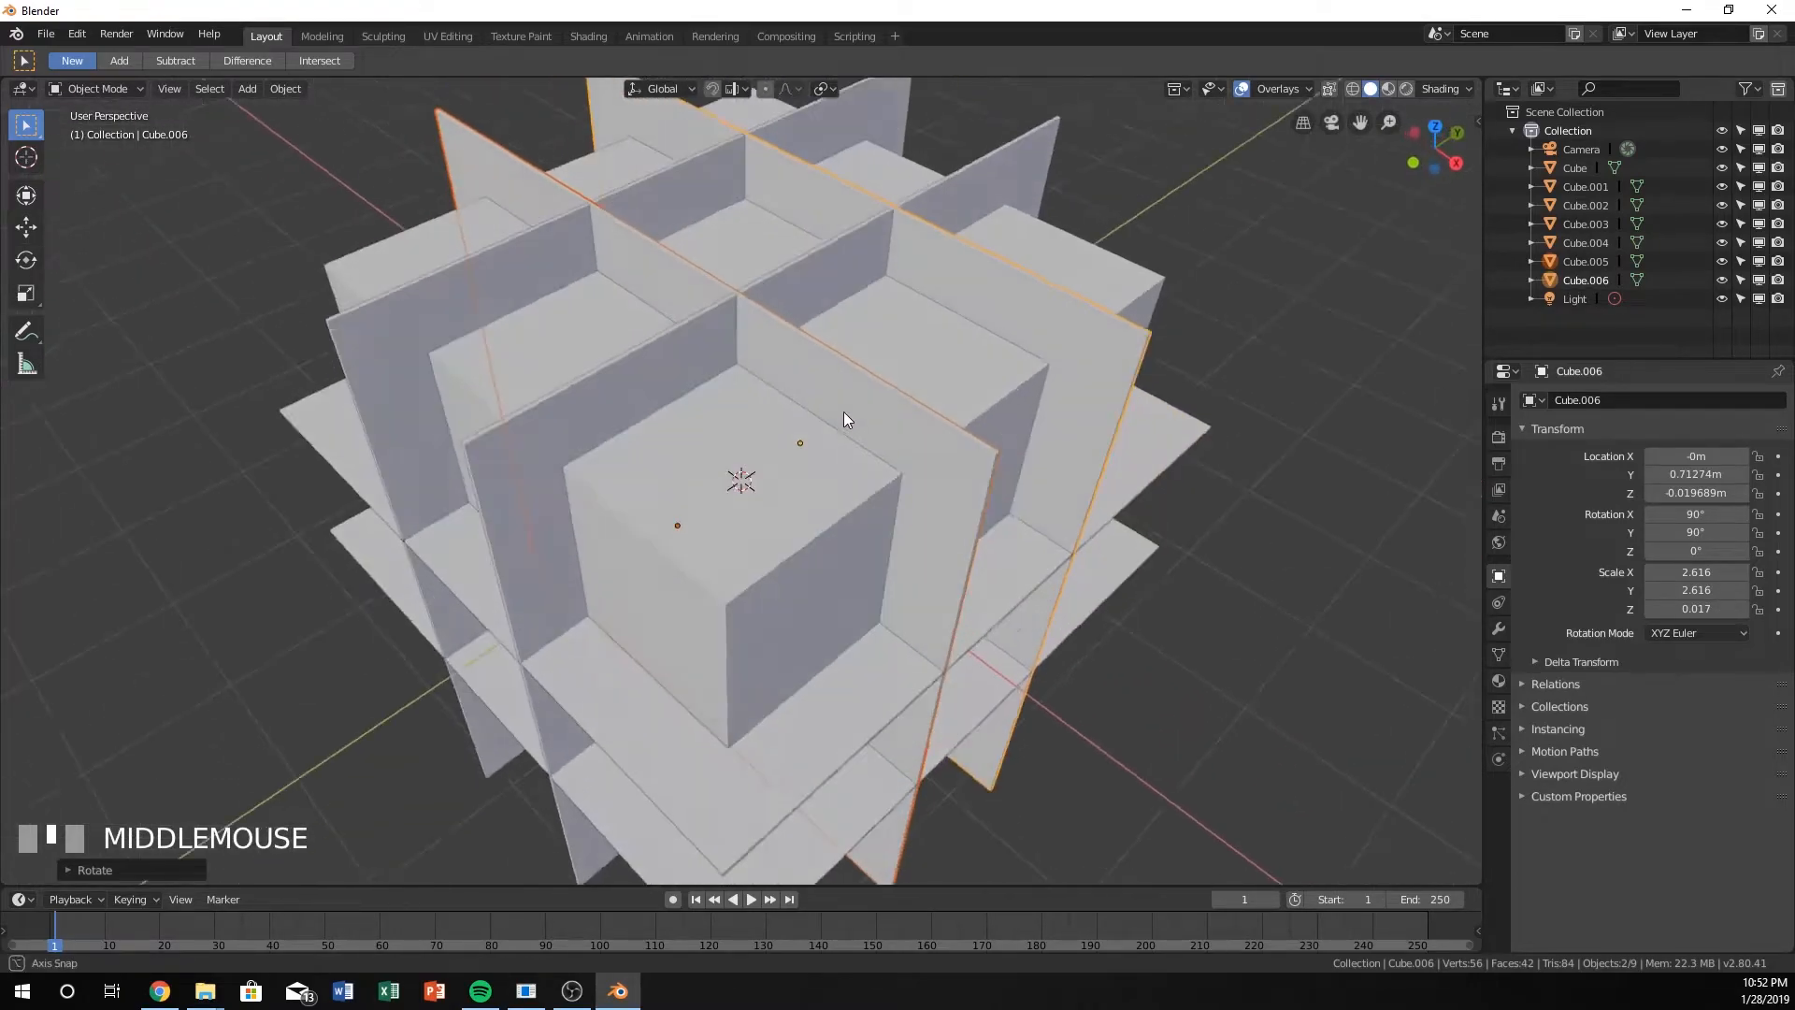
scroll(845, 417, "down", 3)
middle_click_drag(822, 493, 858, 445)
scroll(864, 439, "up", 2)
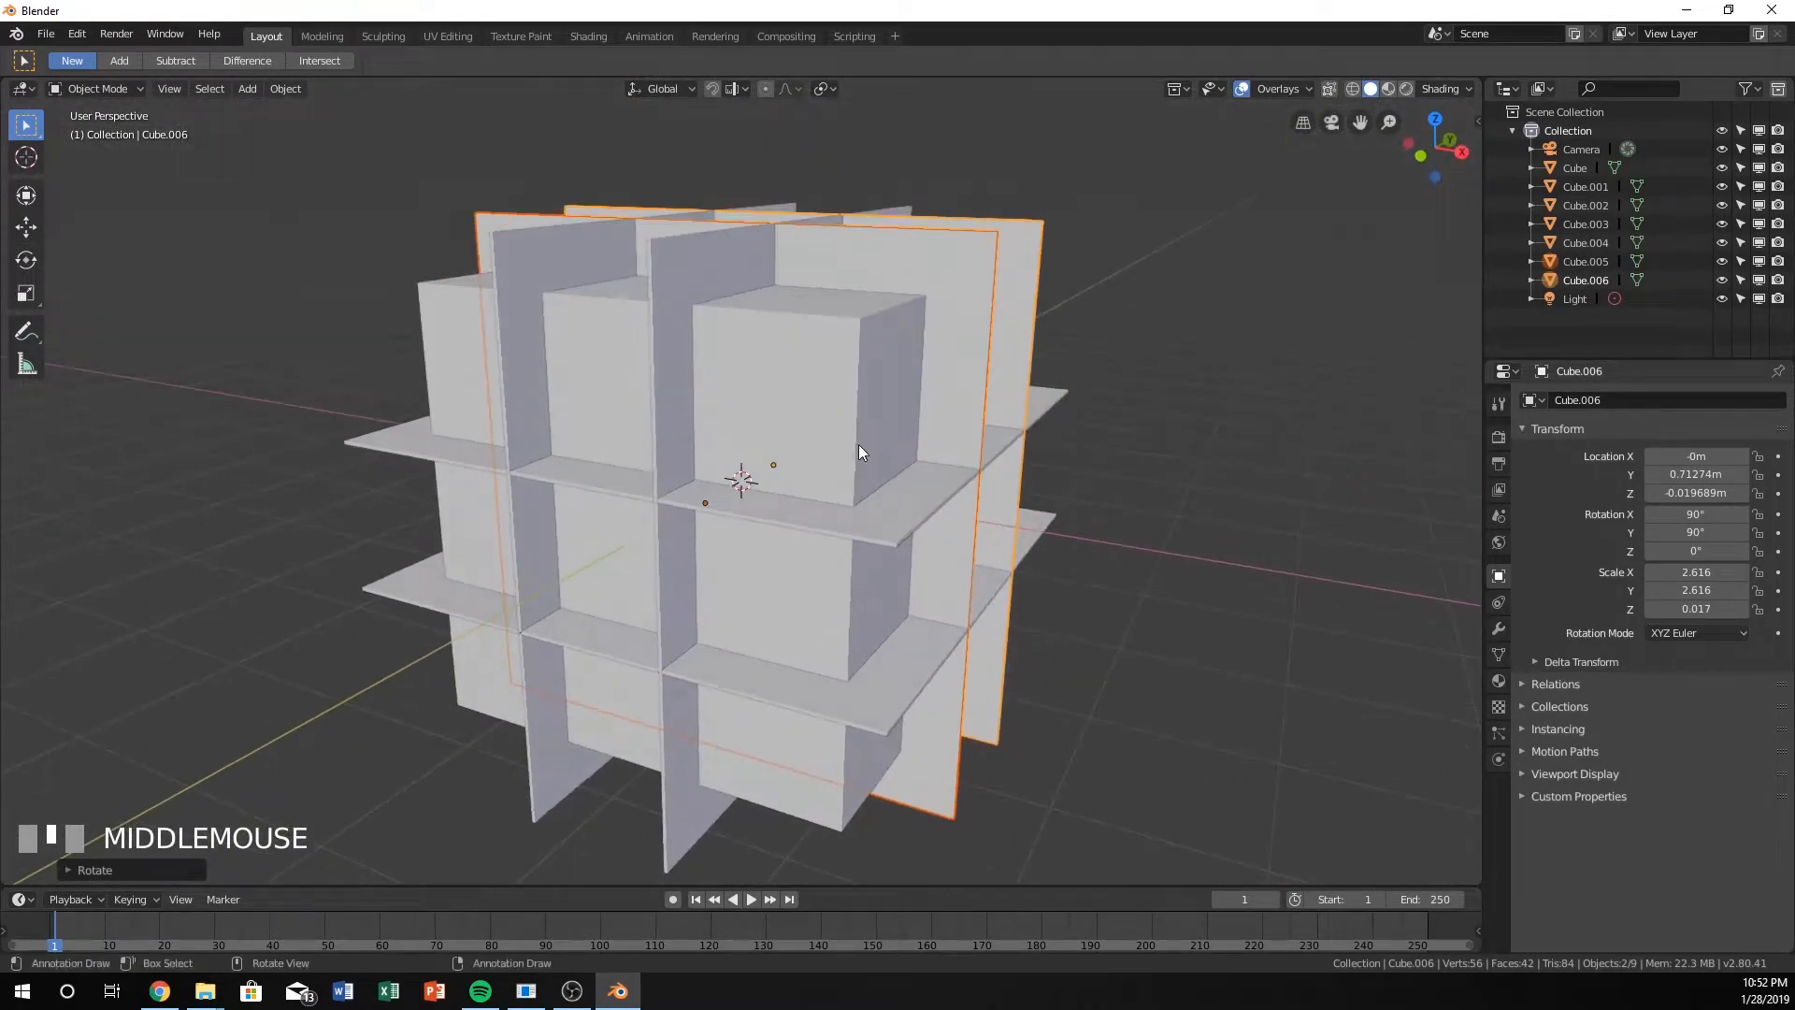
left_click(840, 359)
middle_click_drag(1084, 472, 905, 432)
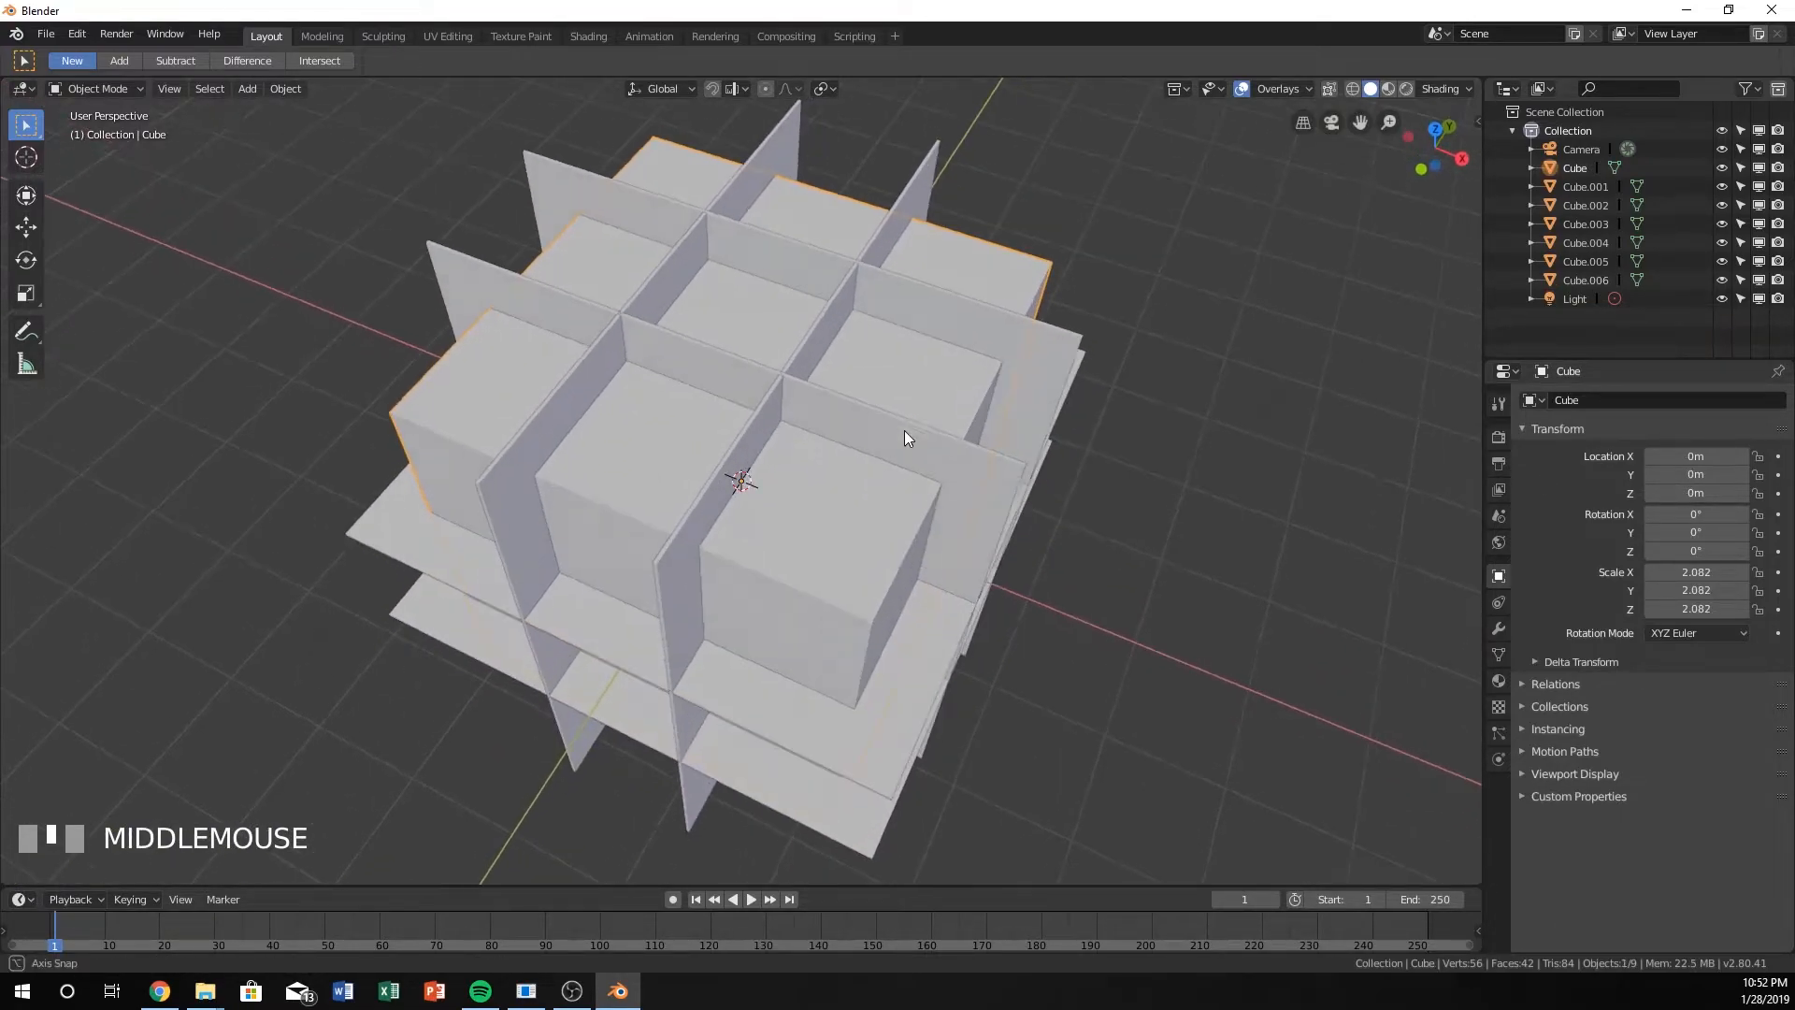
left_click(1499, 631)
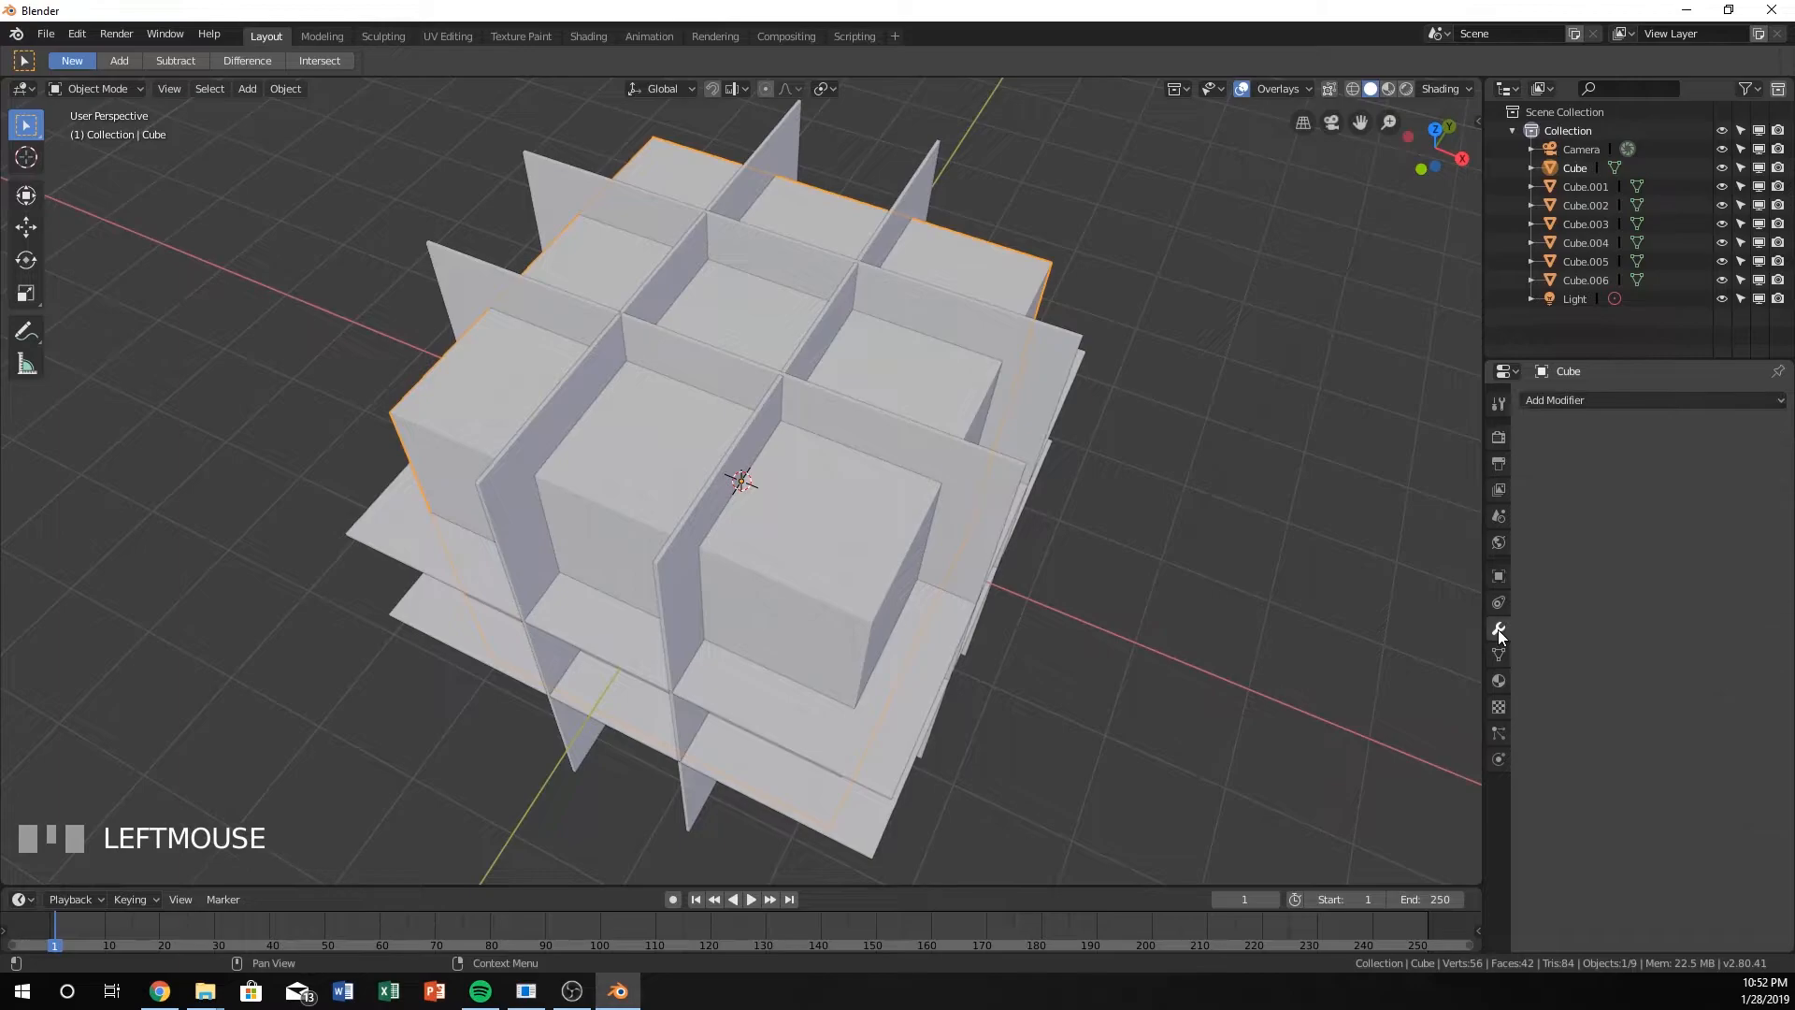
left_click(1573, 402)
left_click(1432, 483)
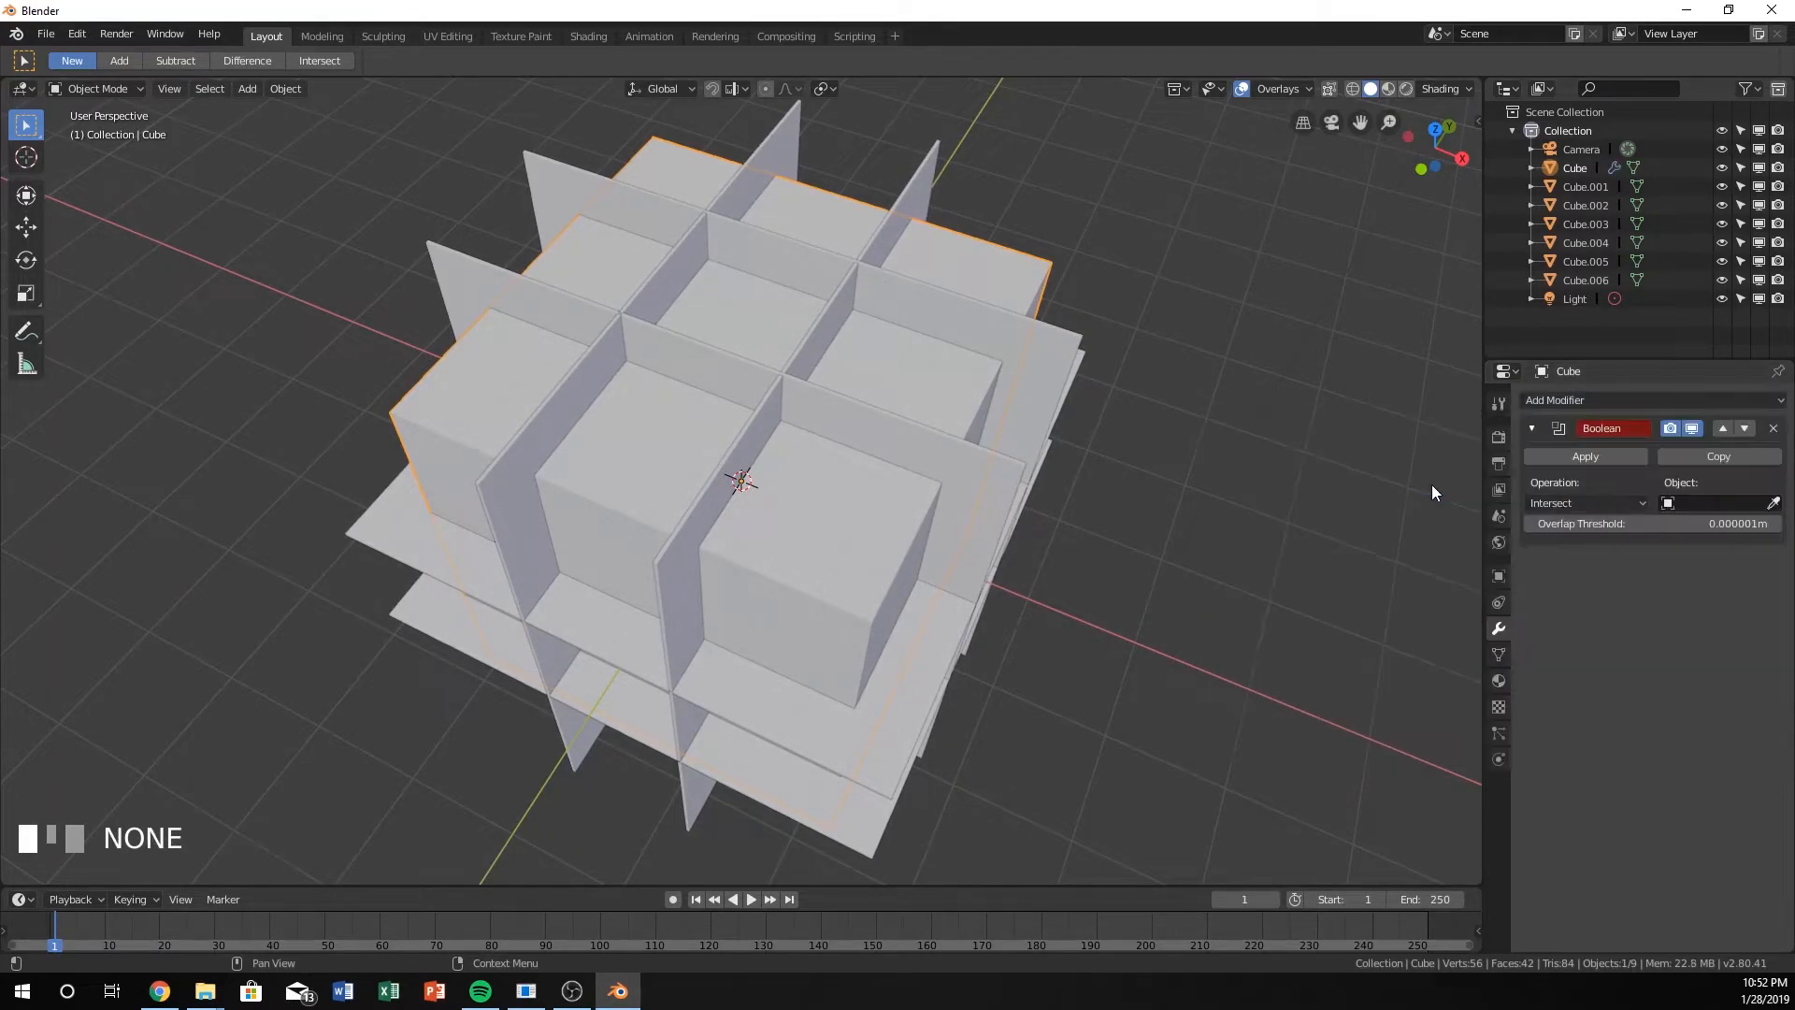
left_click(1584, 507)
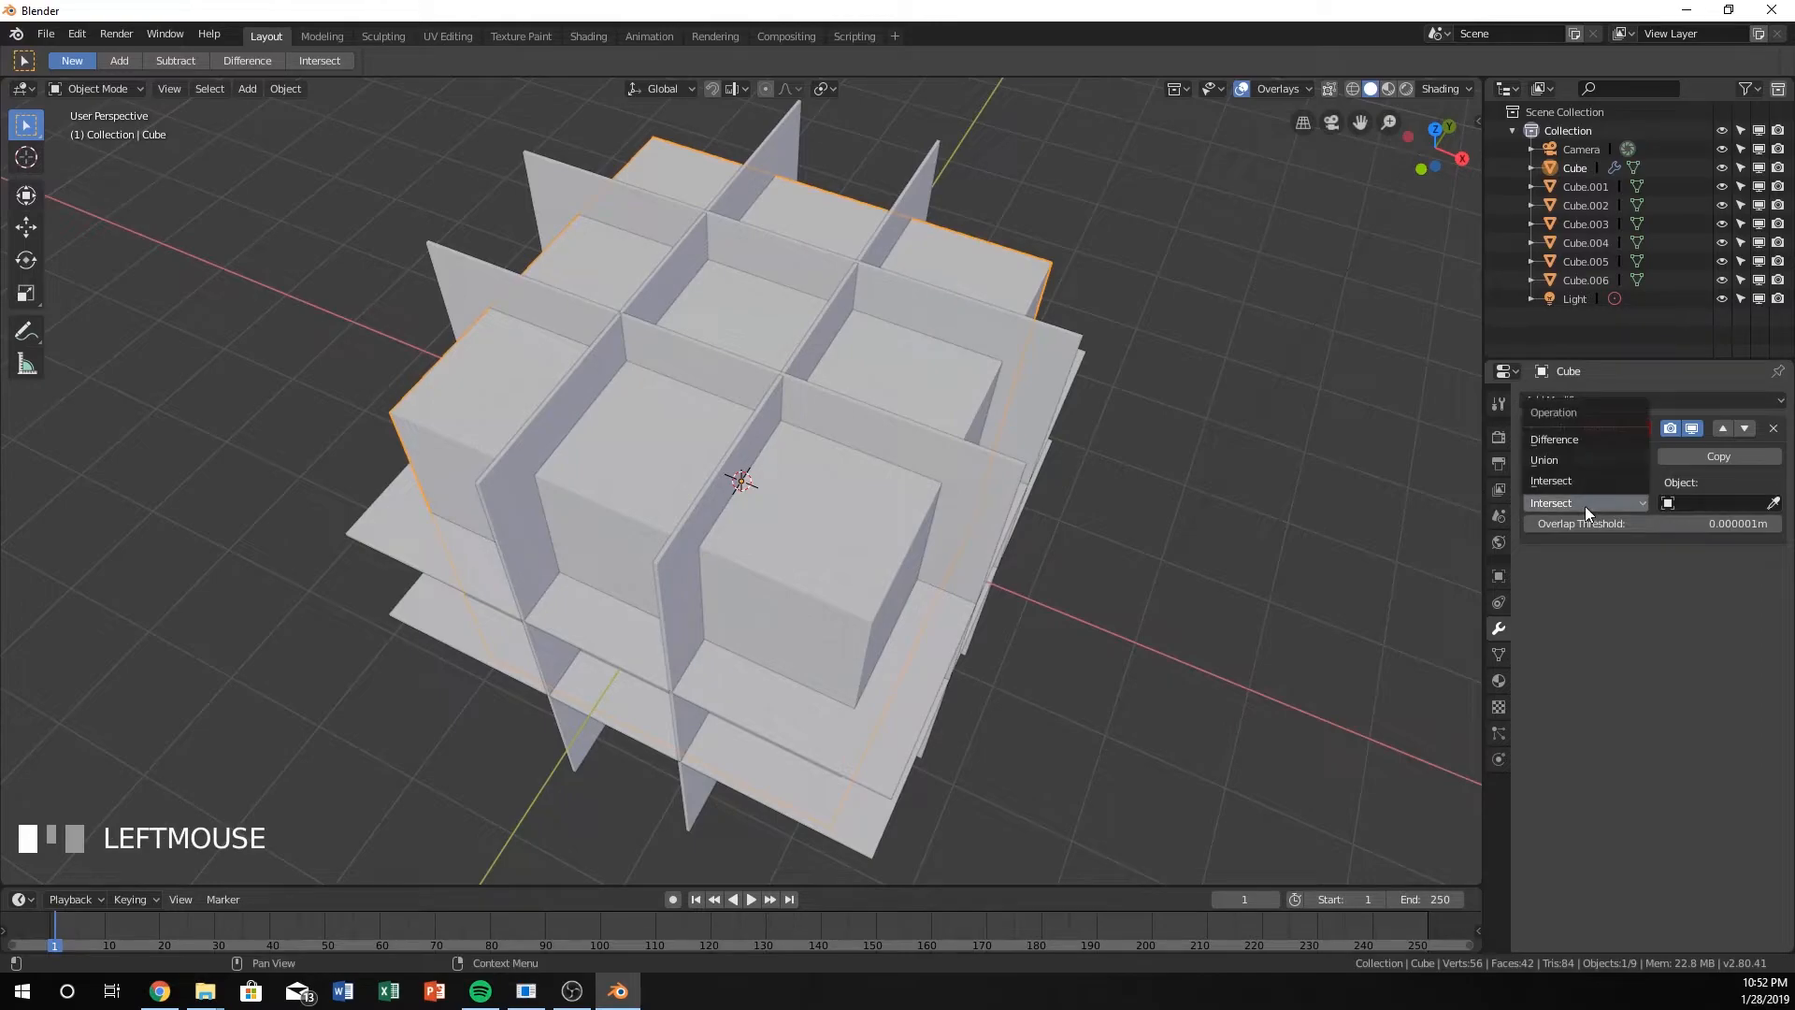
left_click(1557, 440)
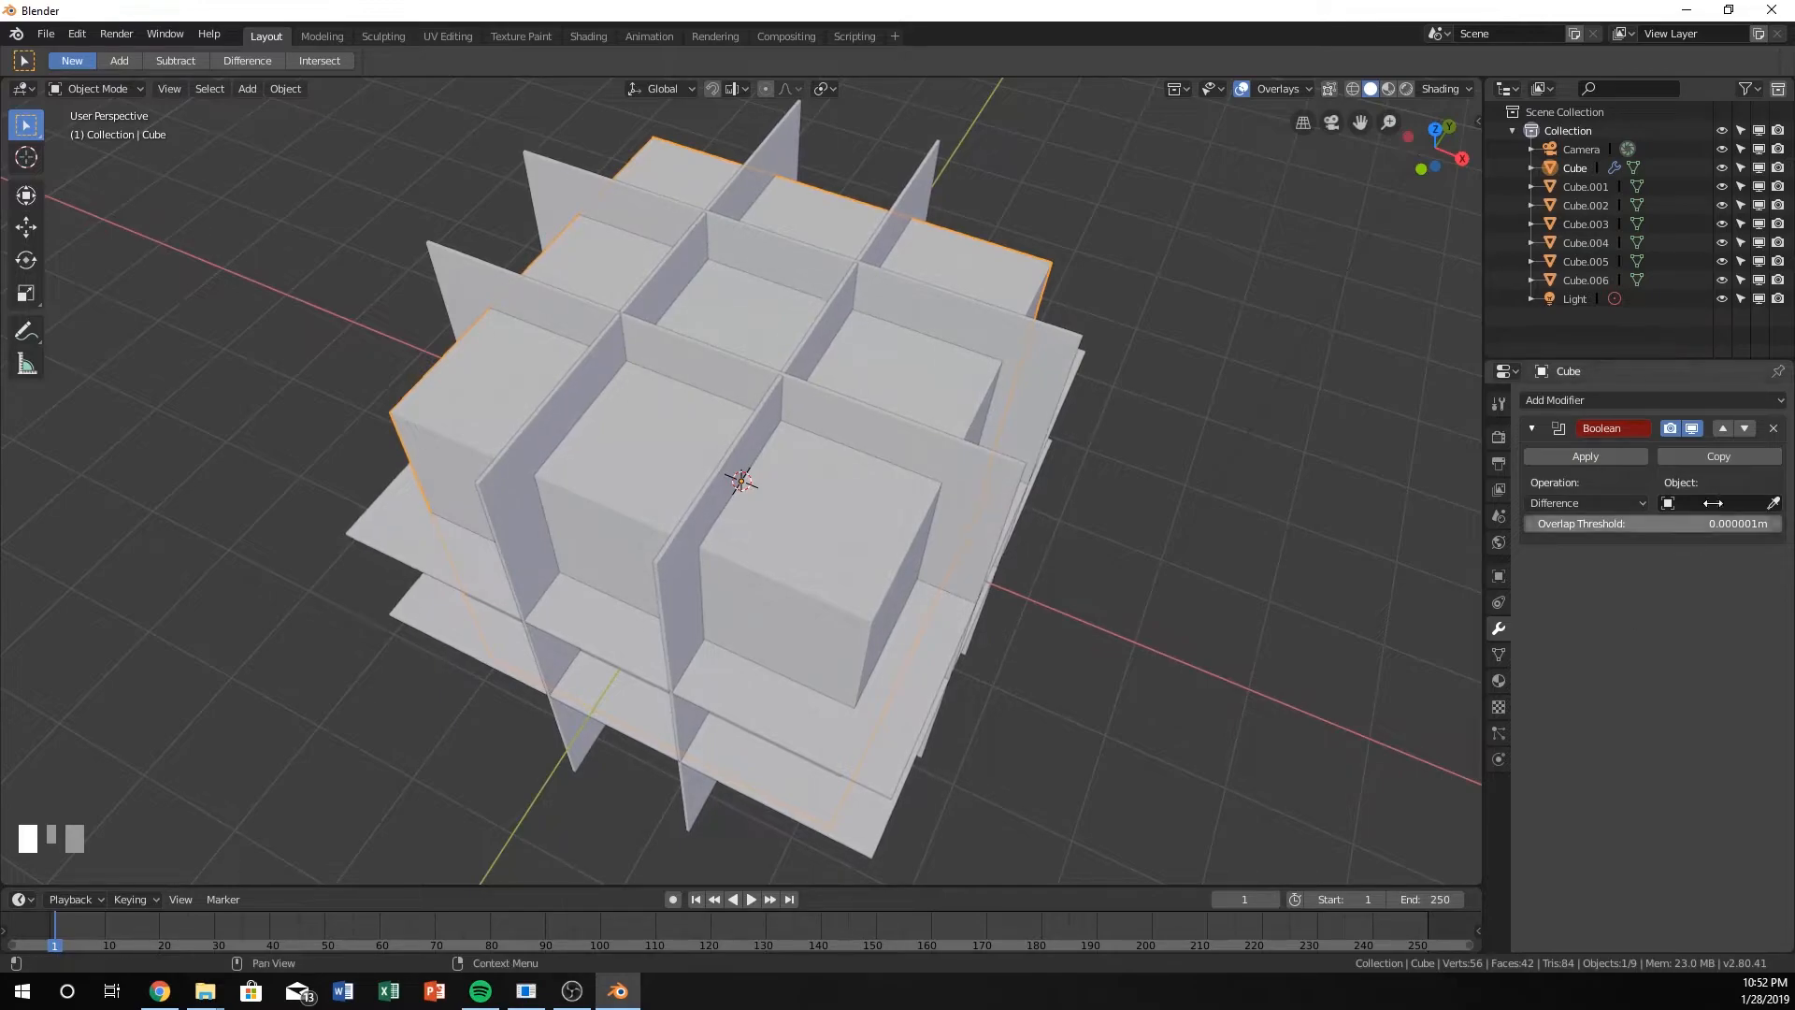
Copy the Boolean modifier until there are six, and pick the vertical slab Cube.003 as the first one's object
left_click(1696, 456)
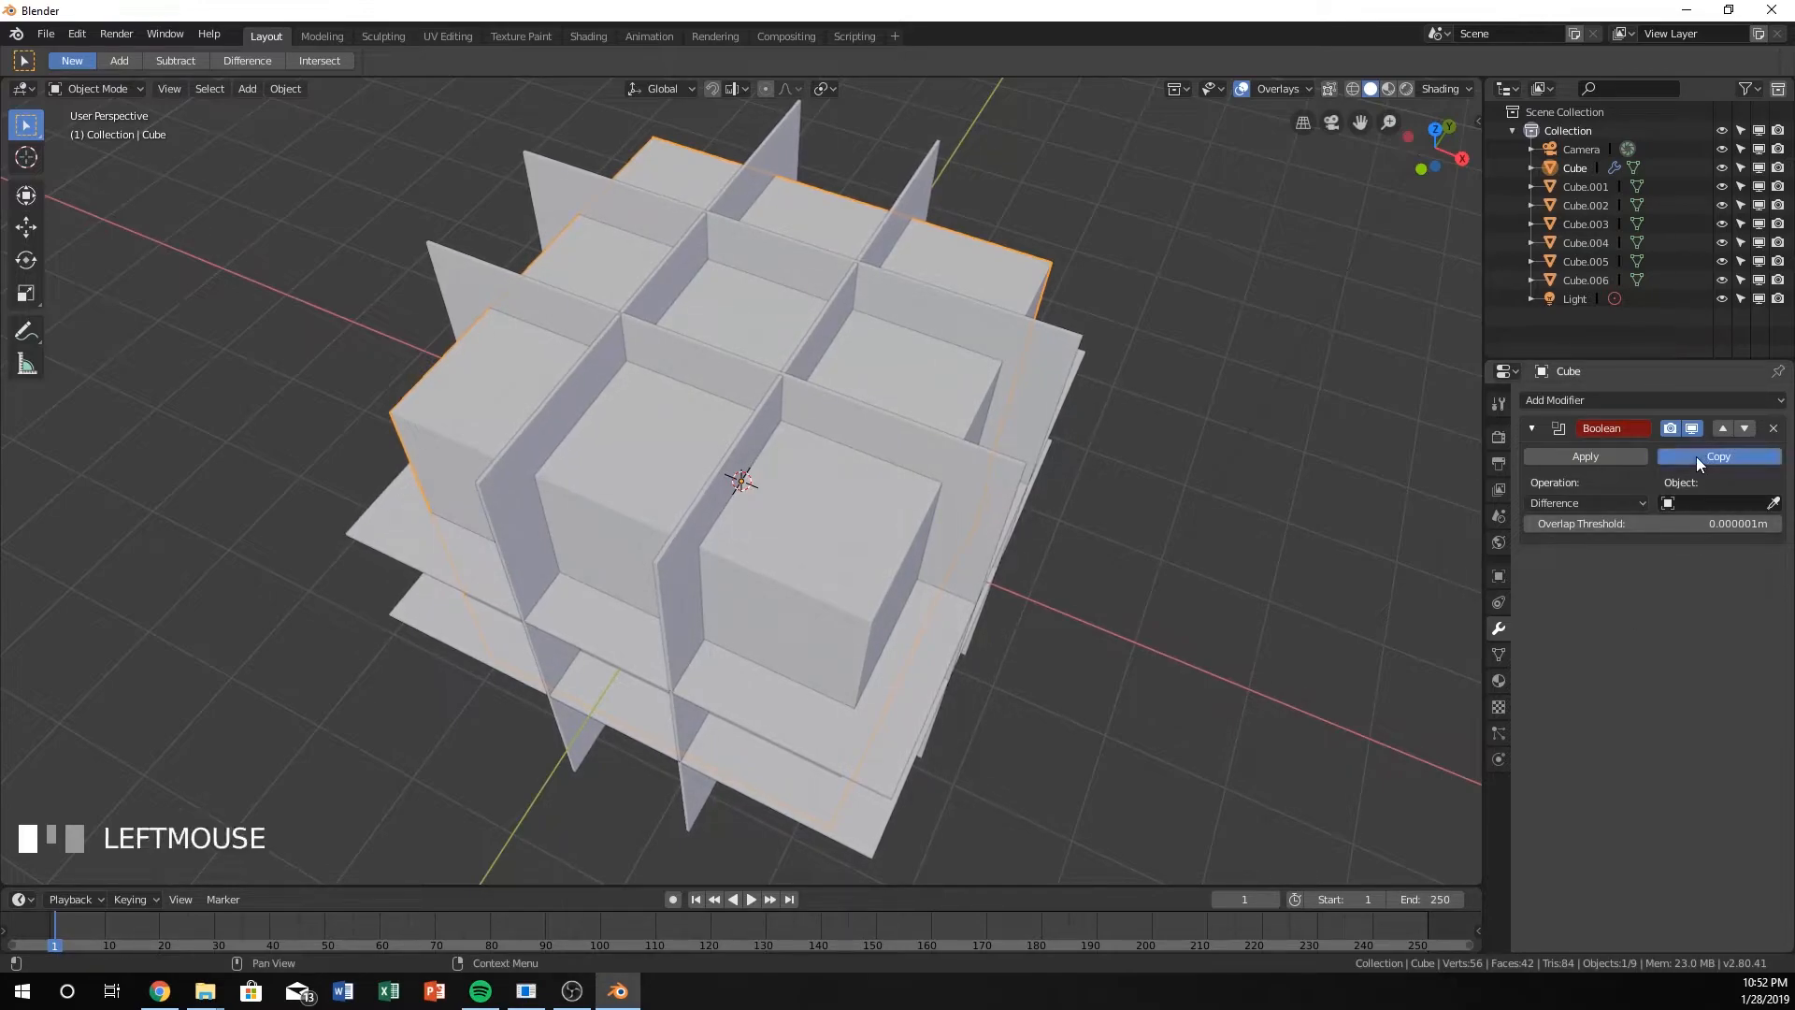
left_click(1696, 456)
left_click(1695, 457)
left_click(1696, 456)
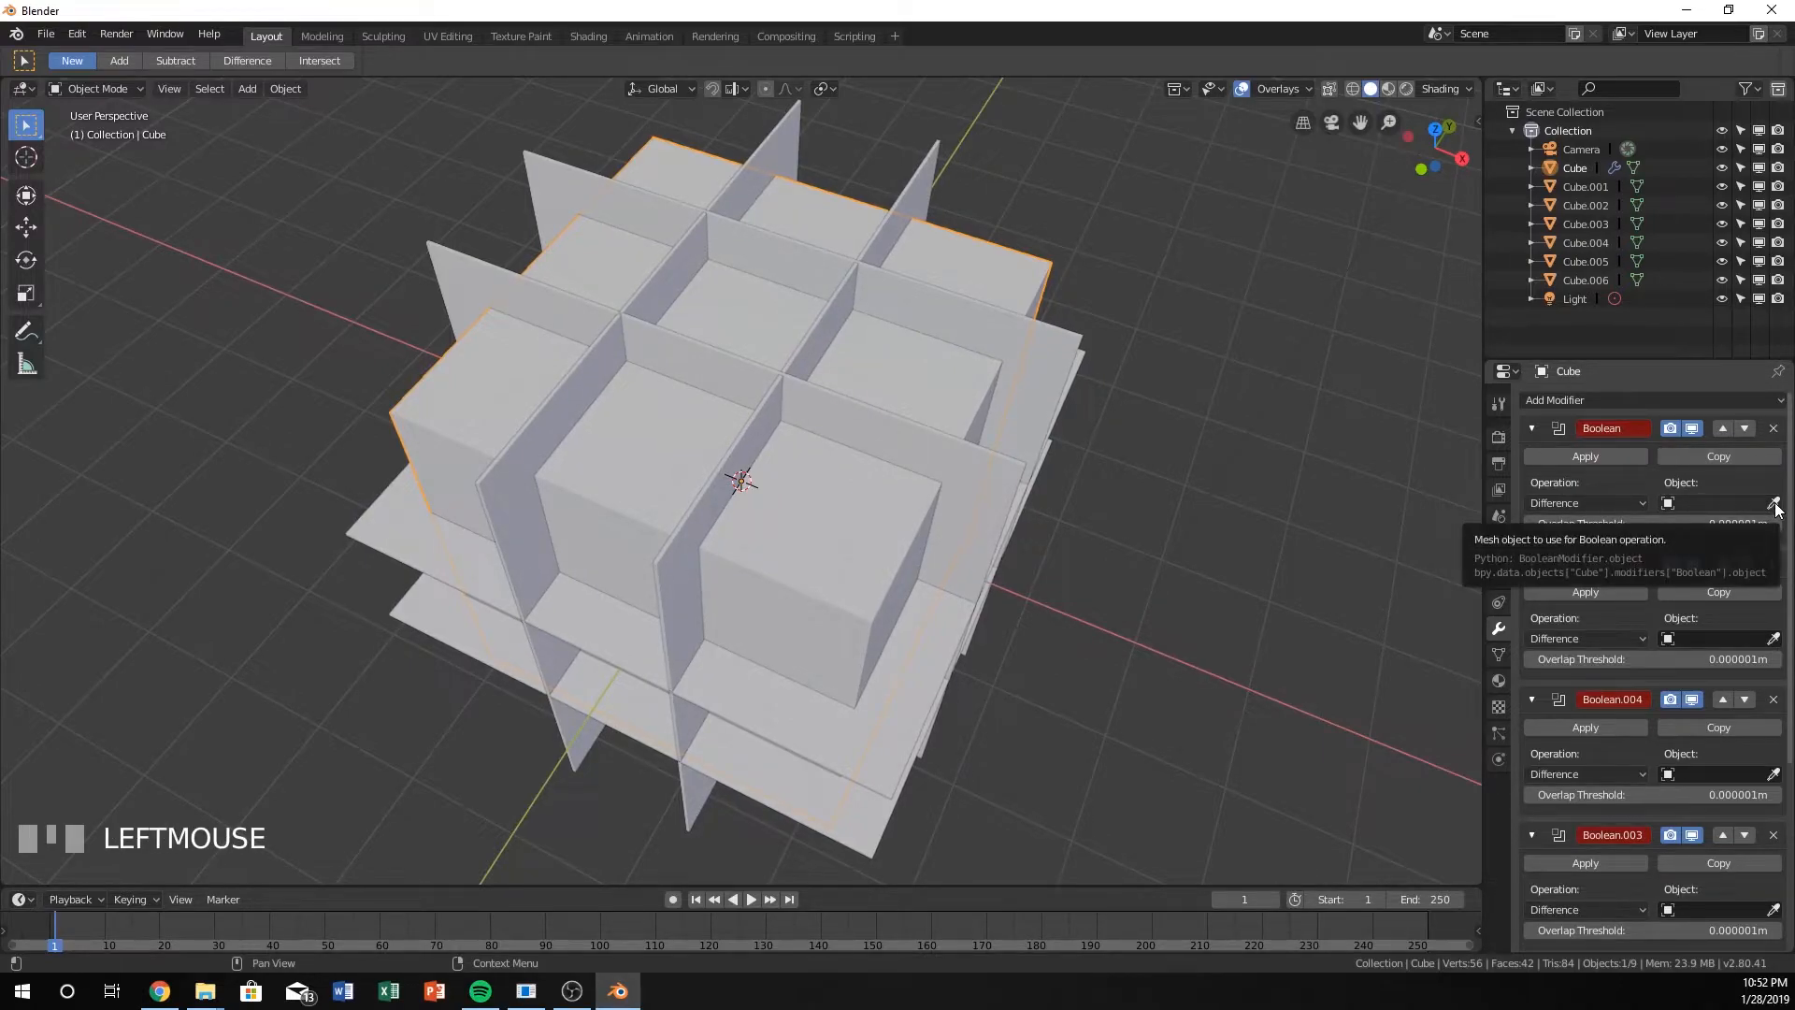
left_click(1773, 505)
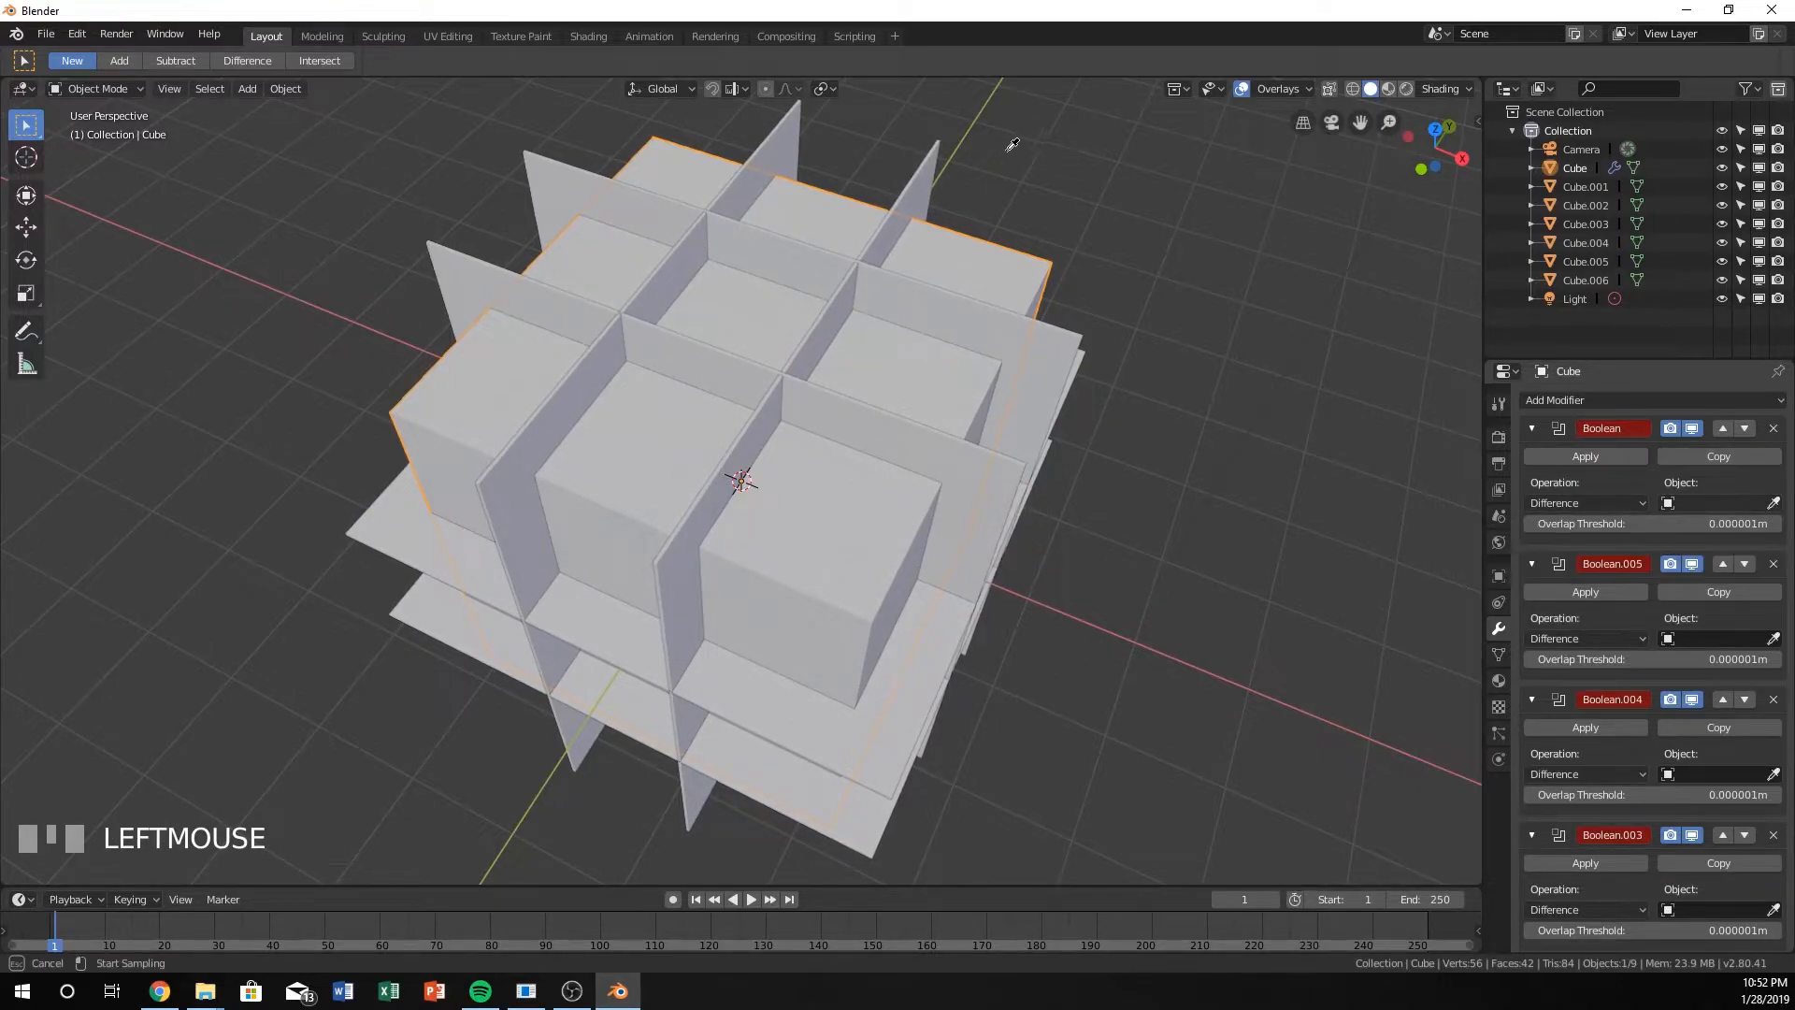
left_click(928, 172)
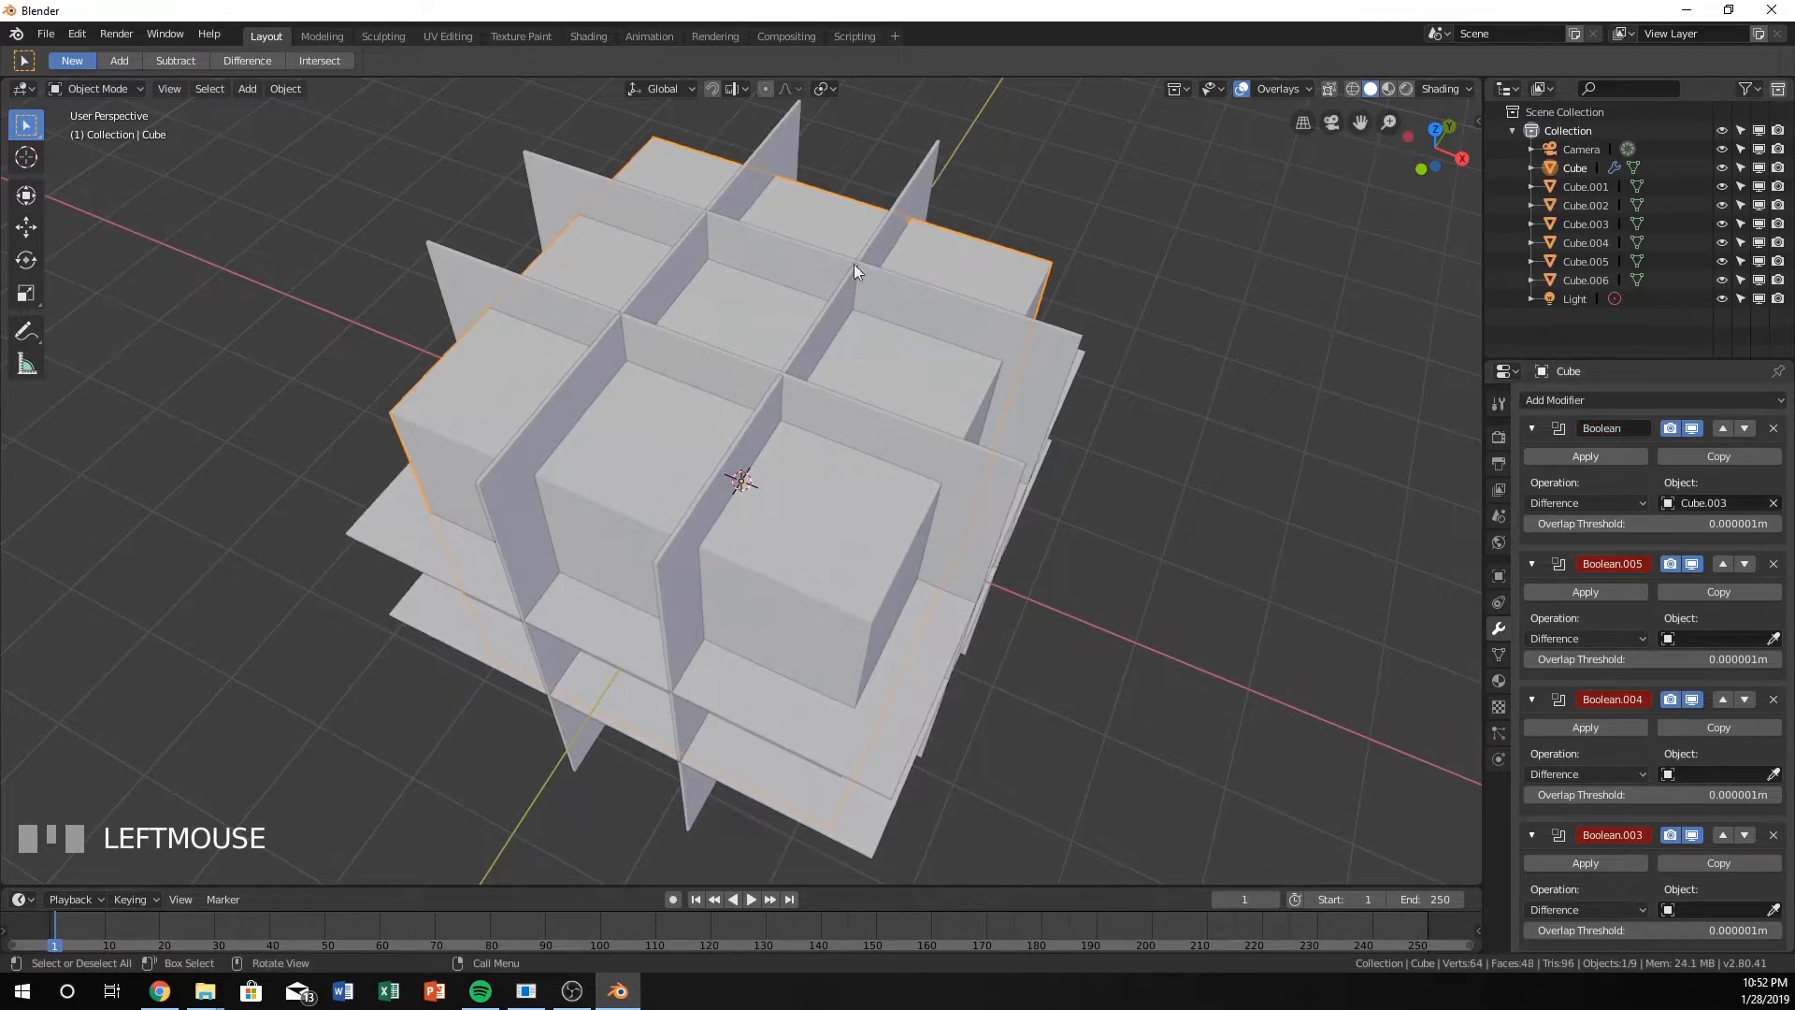
Hide slab Cube.003 and disable it in viewports and renders
left_click(924, 175)
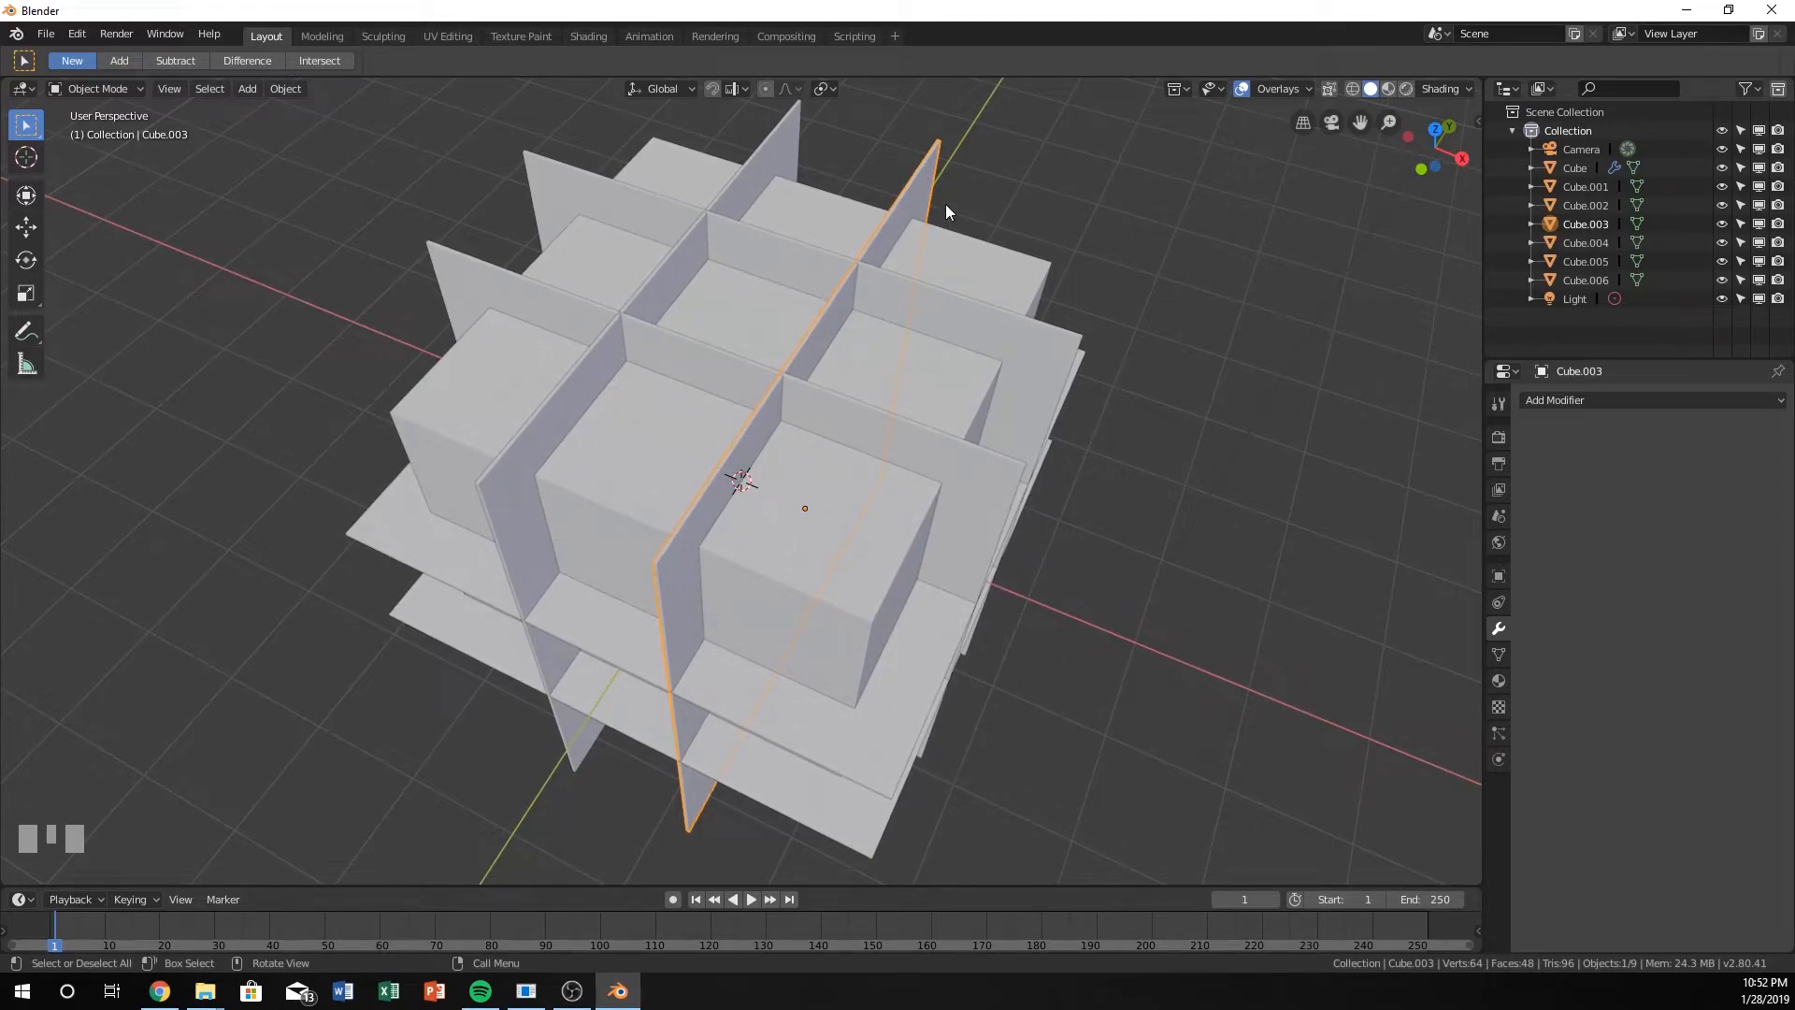
key("h")
middle_click_drag(901, 344, 901, 232)
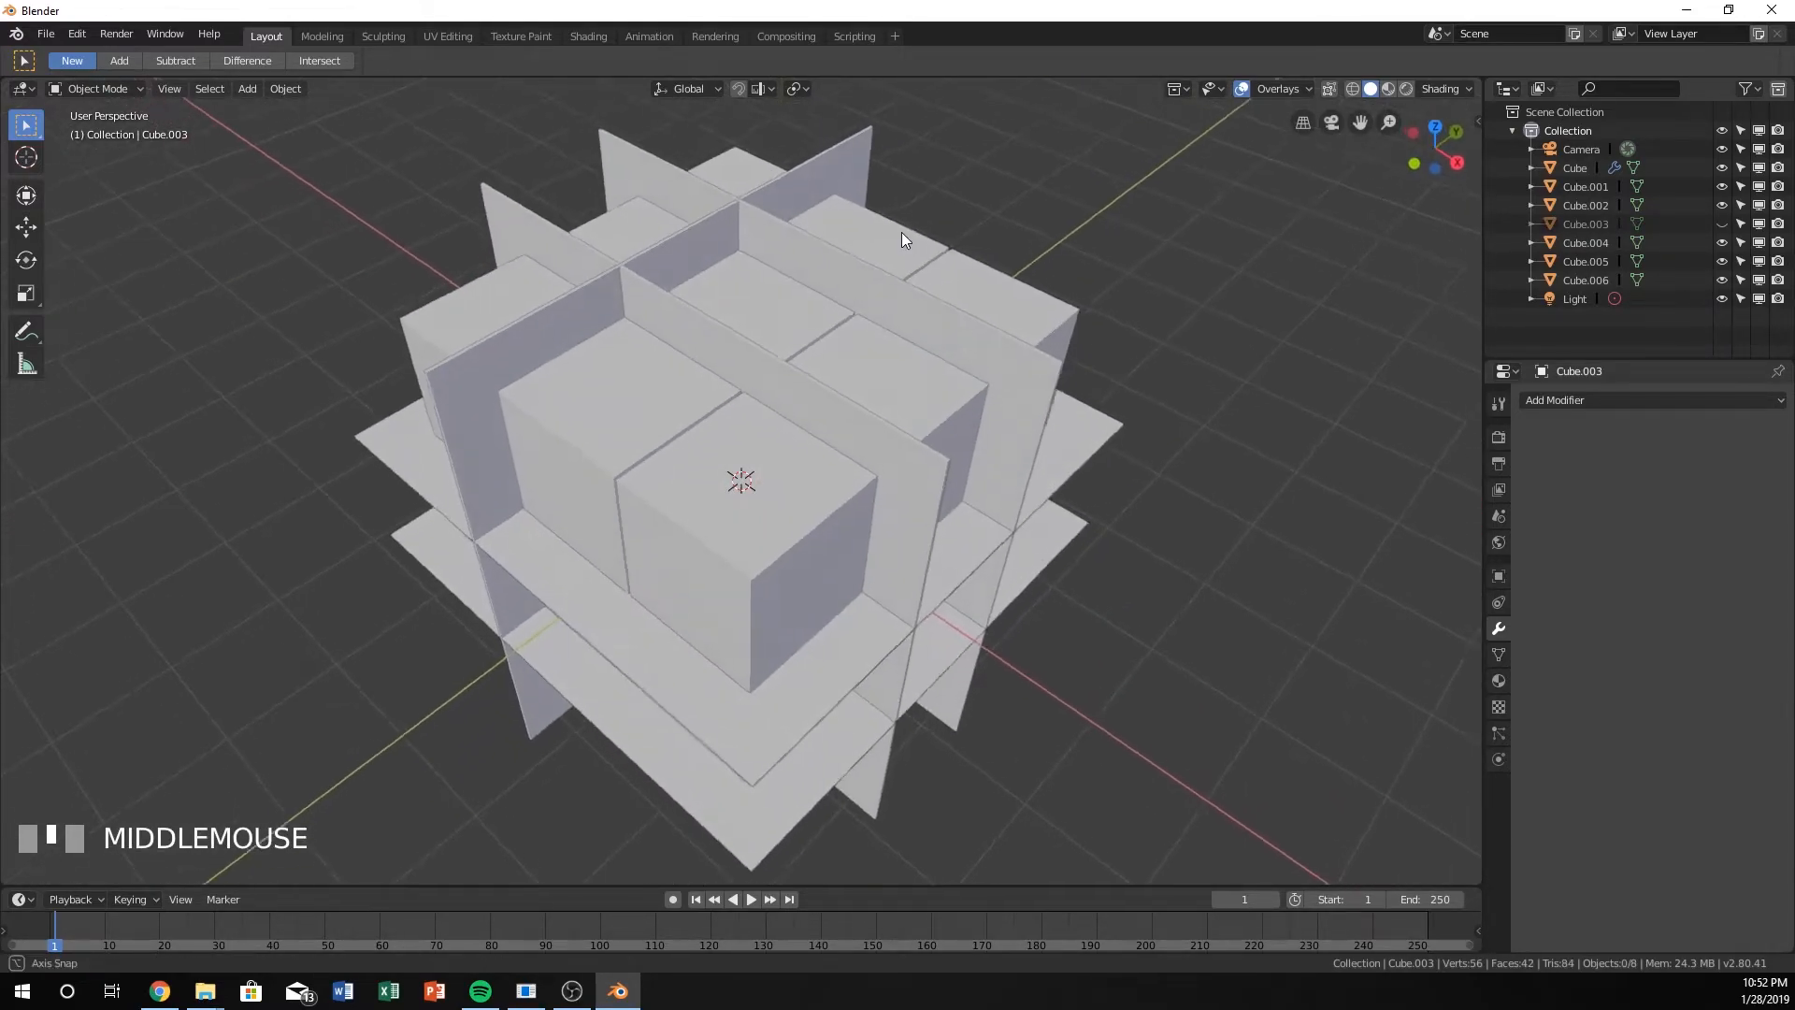
left_click(1758, 224)
left_click(1777, 224)
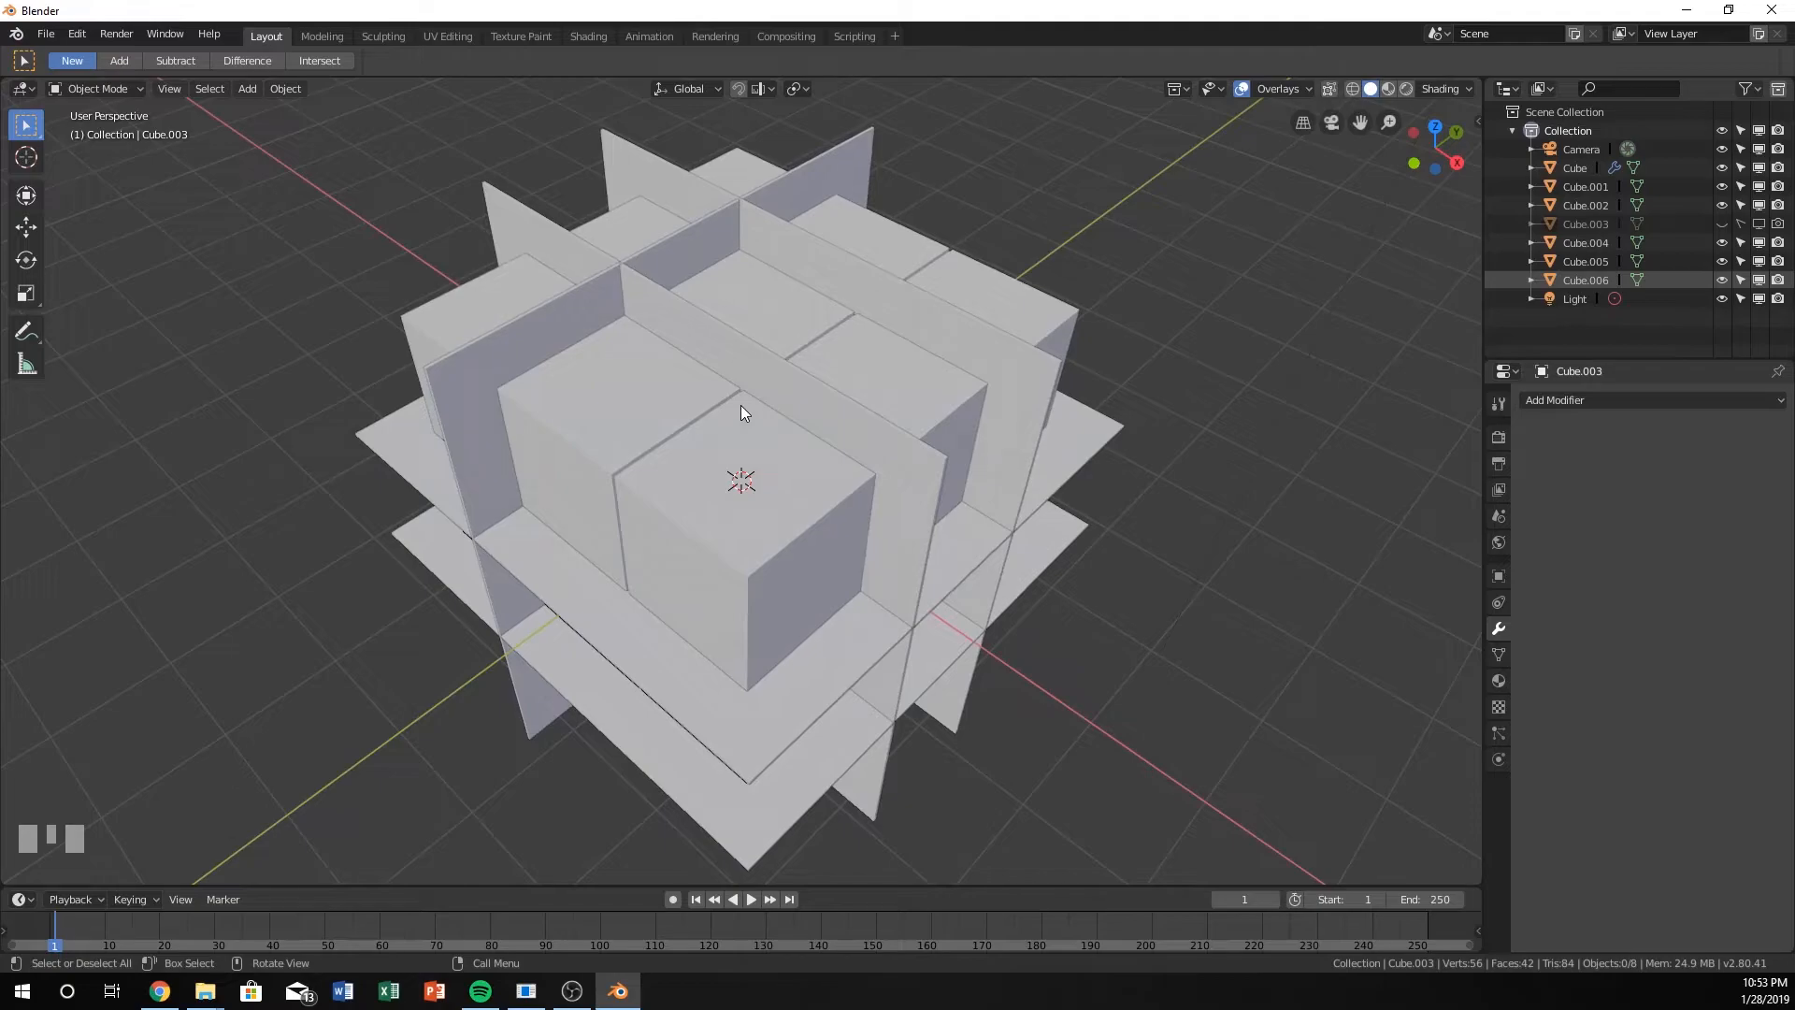
Set the parallel vertical slab Cube.004 as the object of the main cube's second Boolean, and hide that slab
middle_click_drag(688, 434, 694, 486)
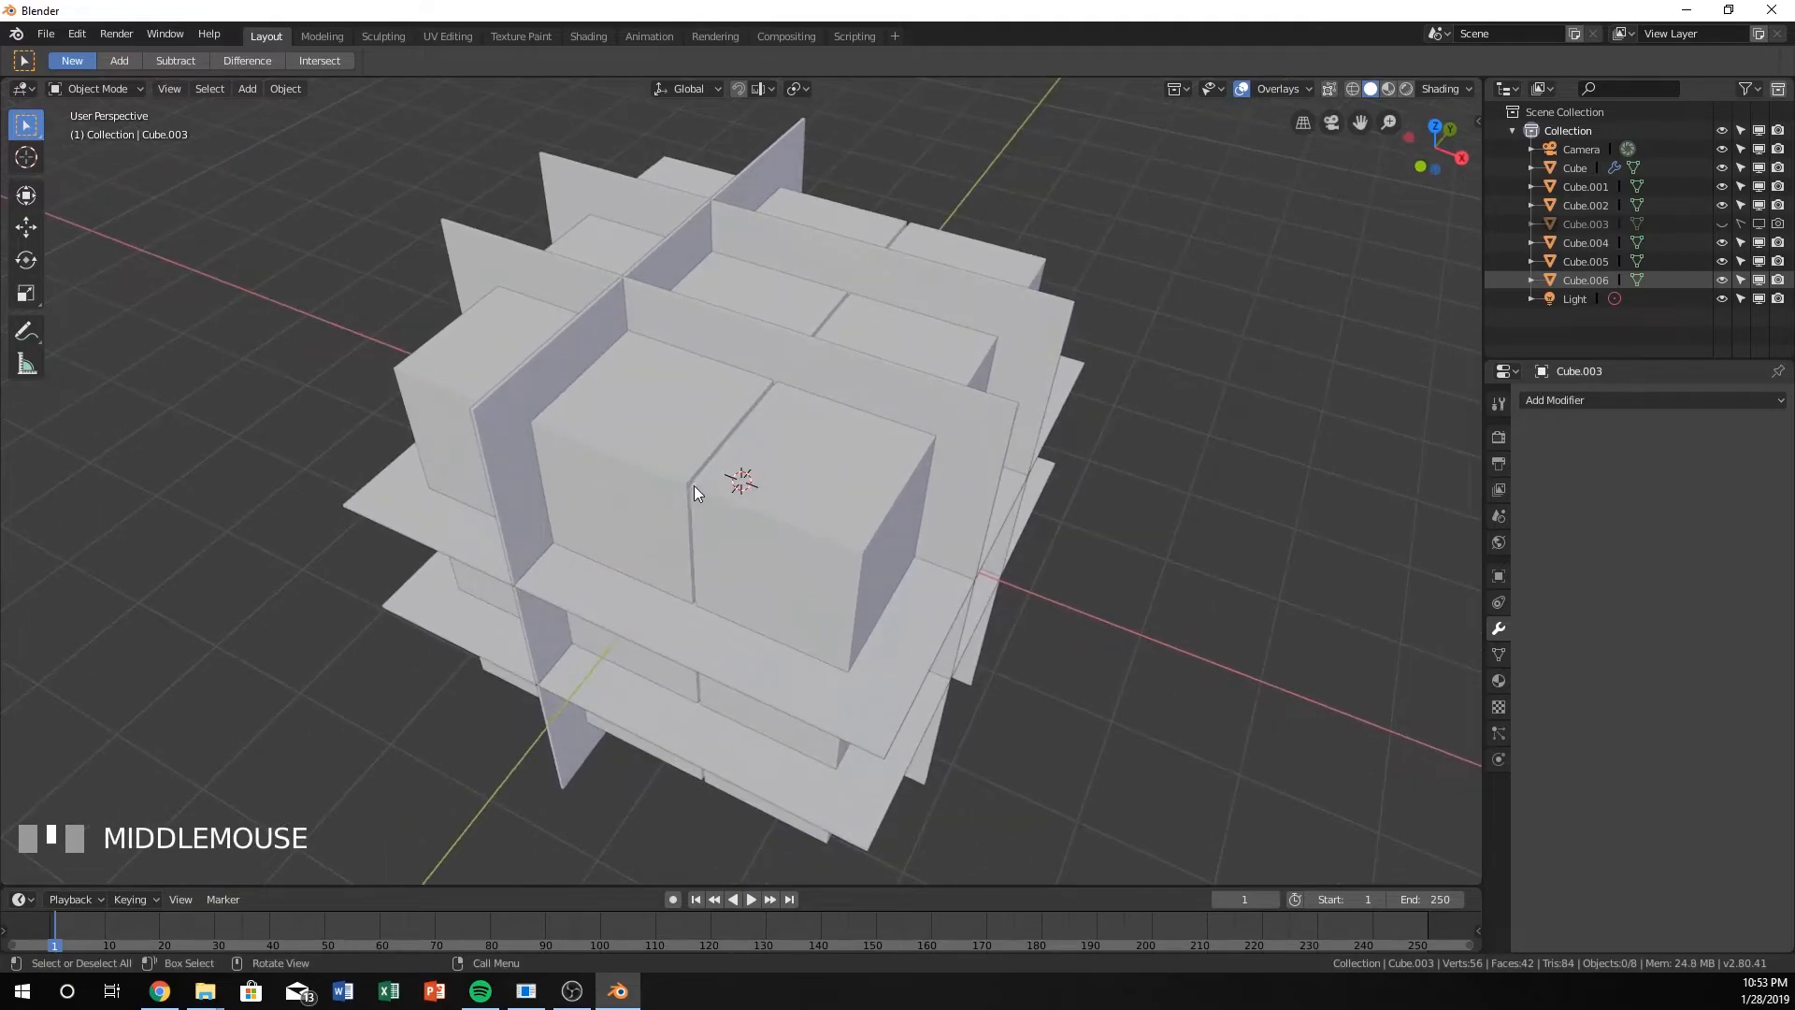
left_click(615, 452)
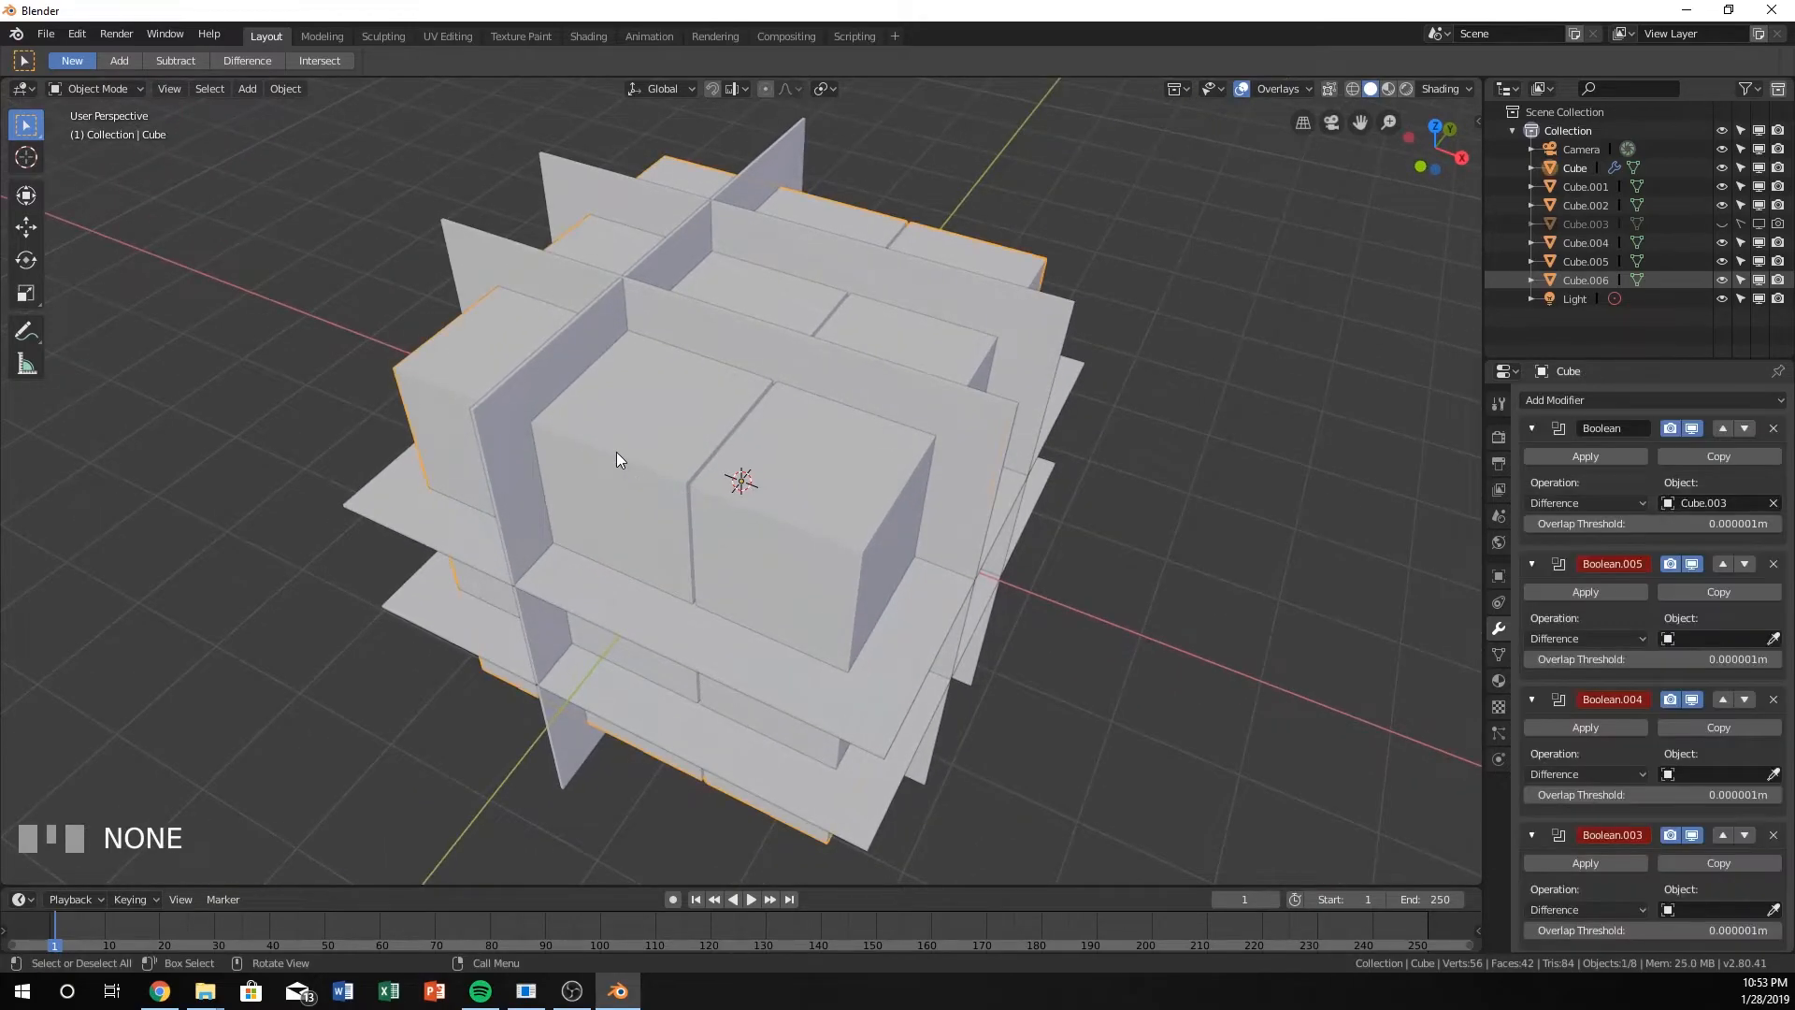
left_click(1774, 638)
left_click(786, 174)
left_click(787, 174)
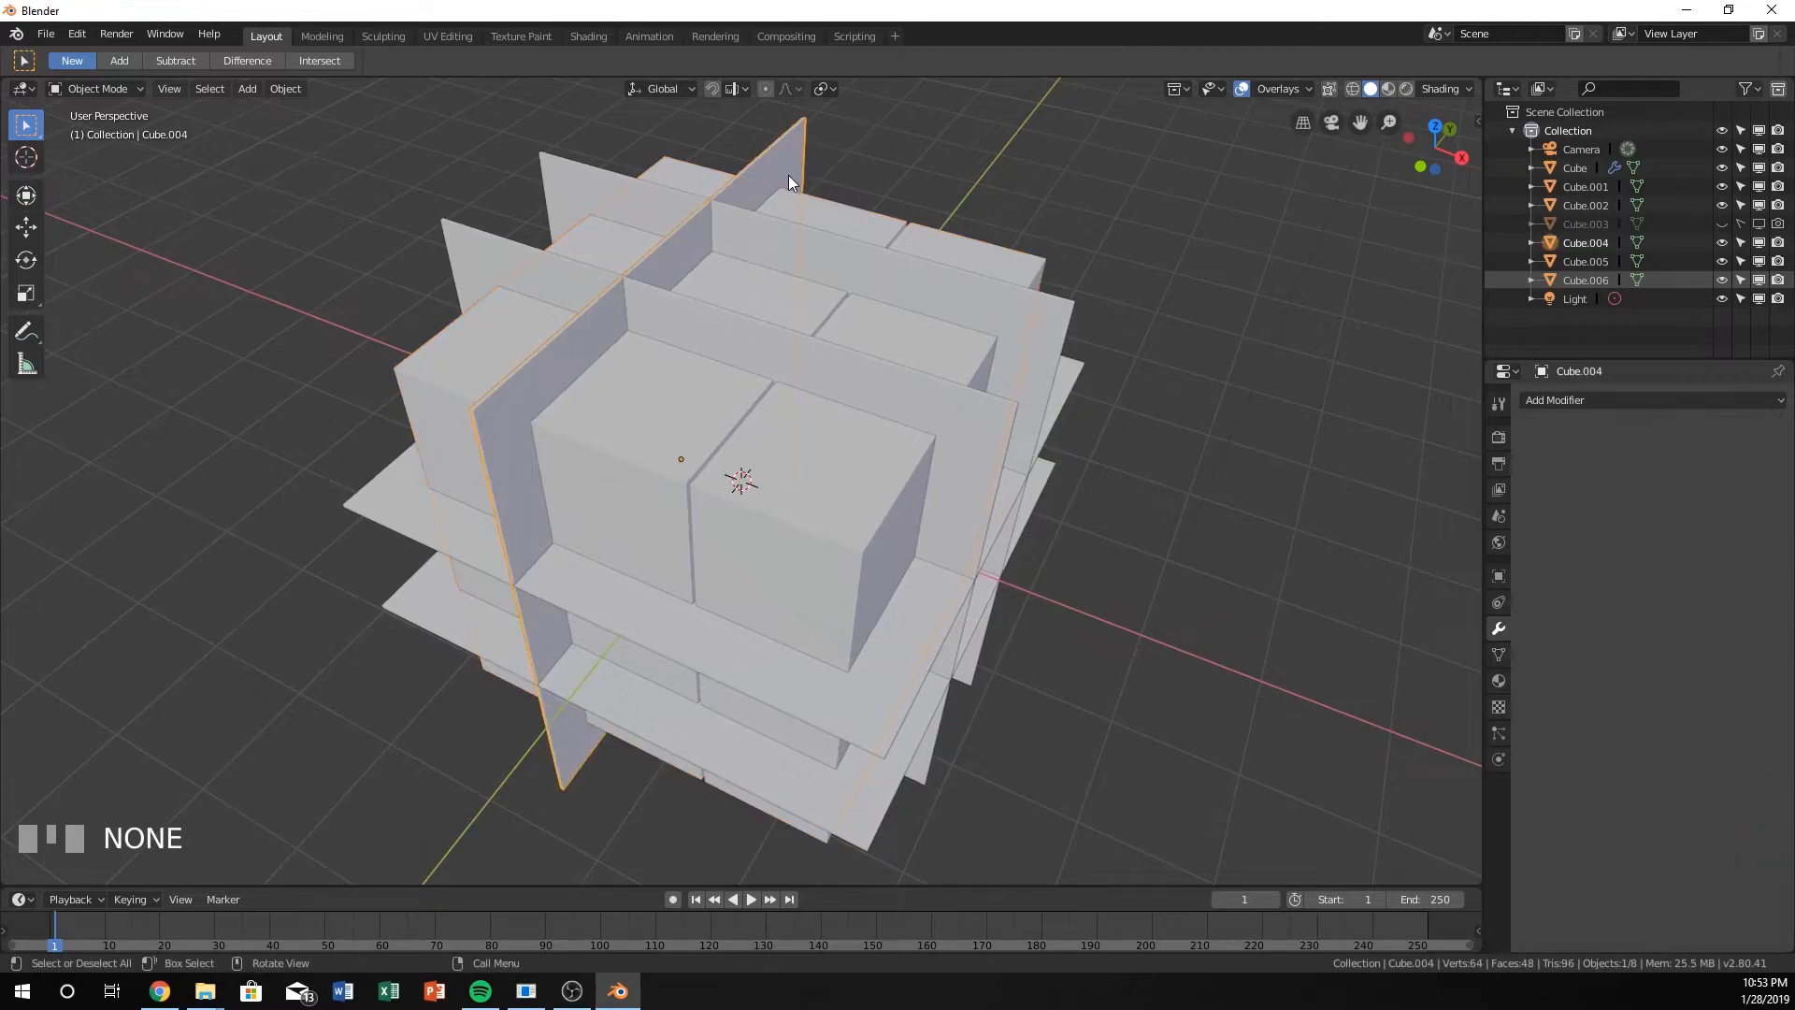
key("h")
Set the crossing vertical slab Cube.006 as the object of the main cube's third Boolean, and hide that slab
left_click(844, 481)
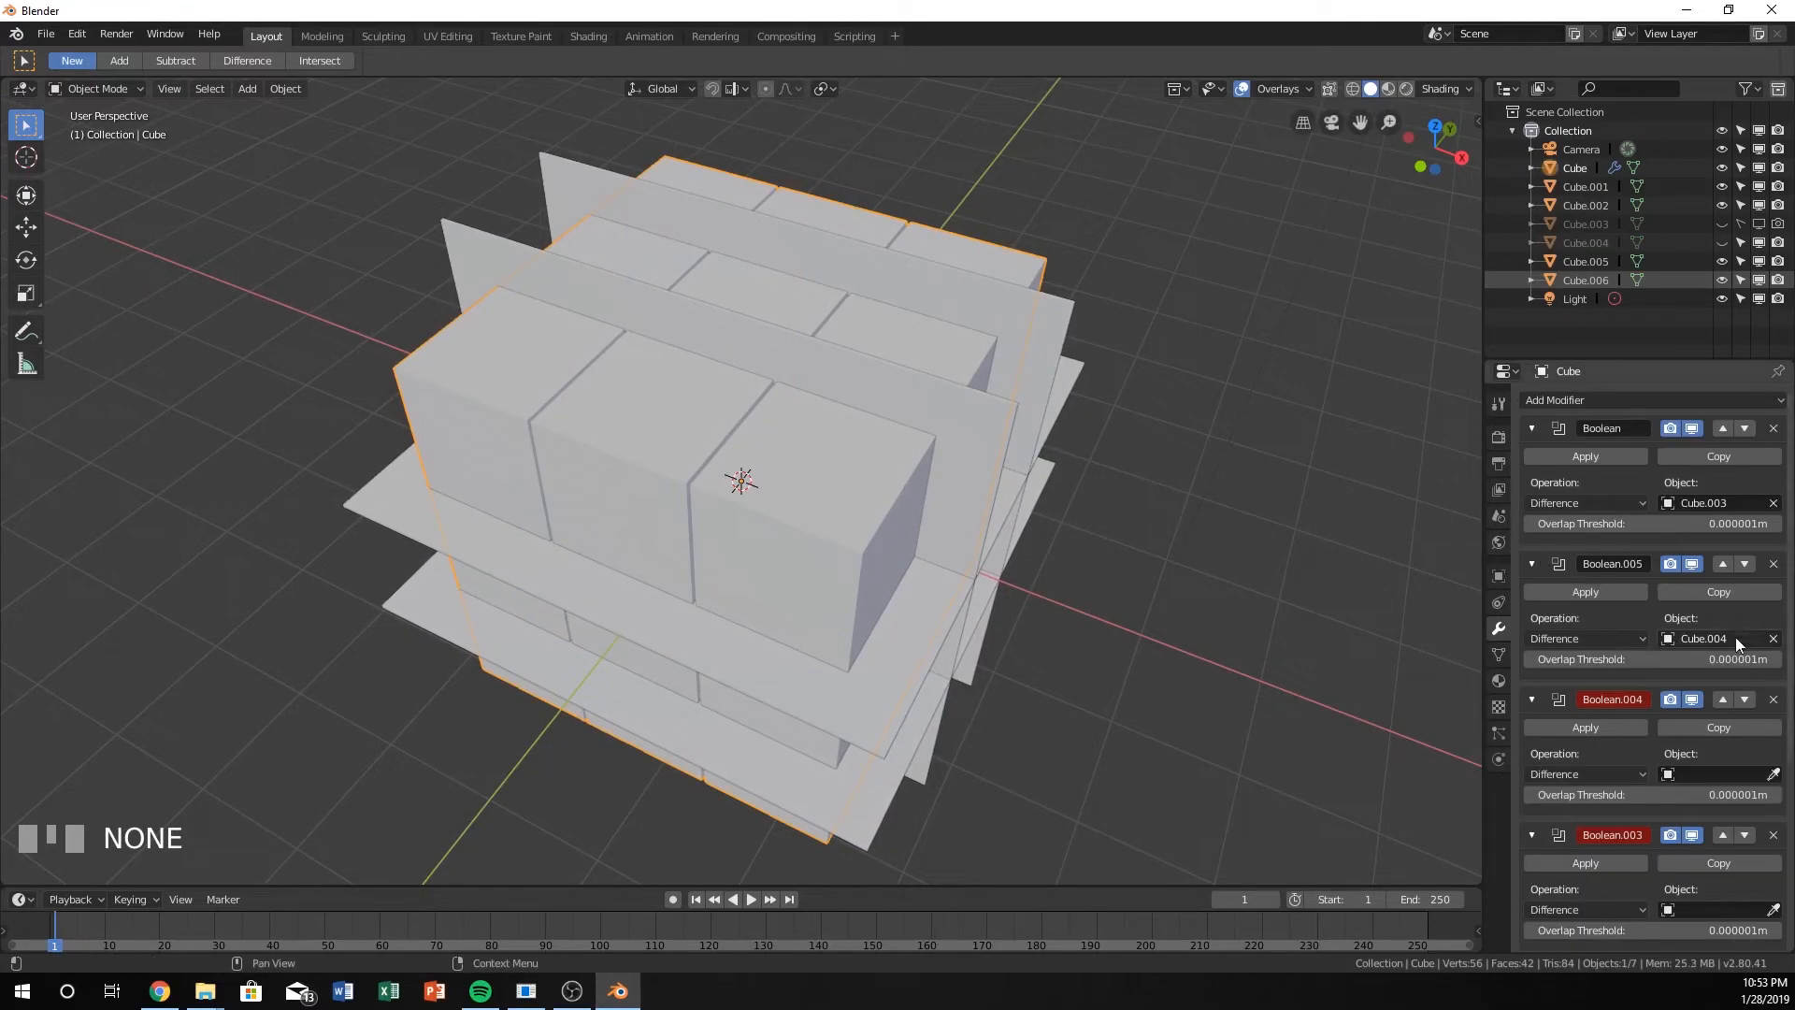
left_click(1774, 774)
left_click(636, 271)
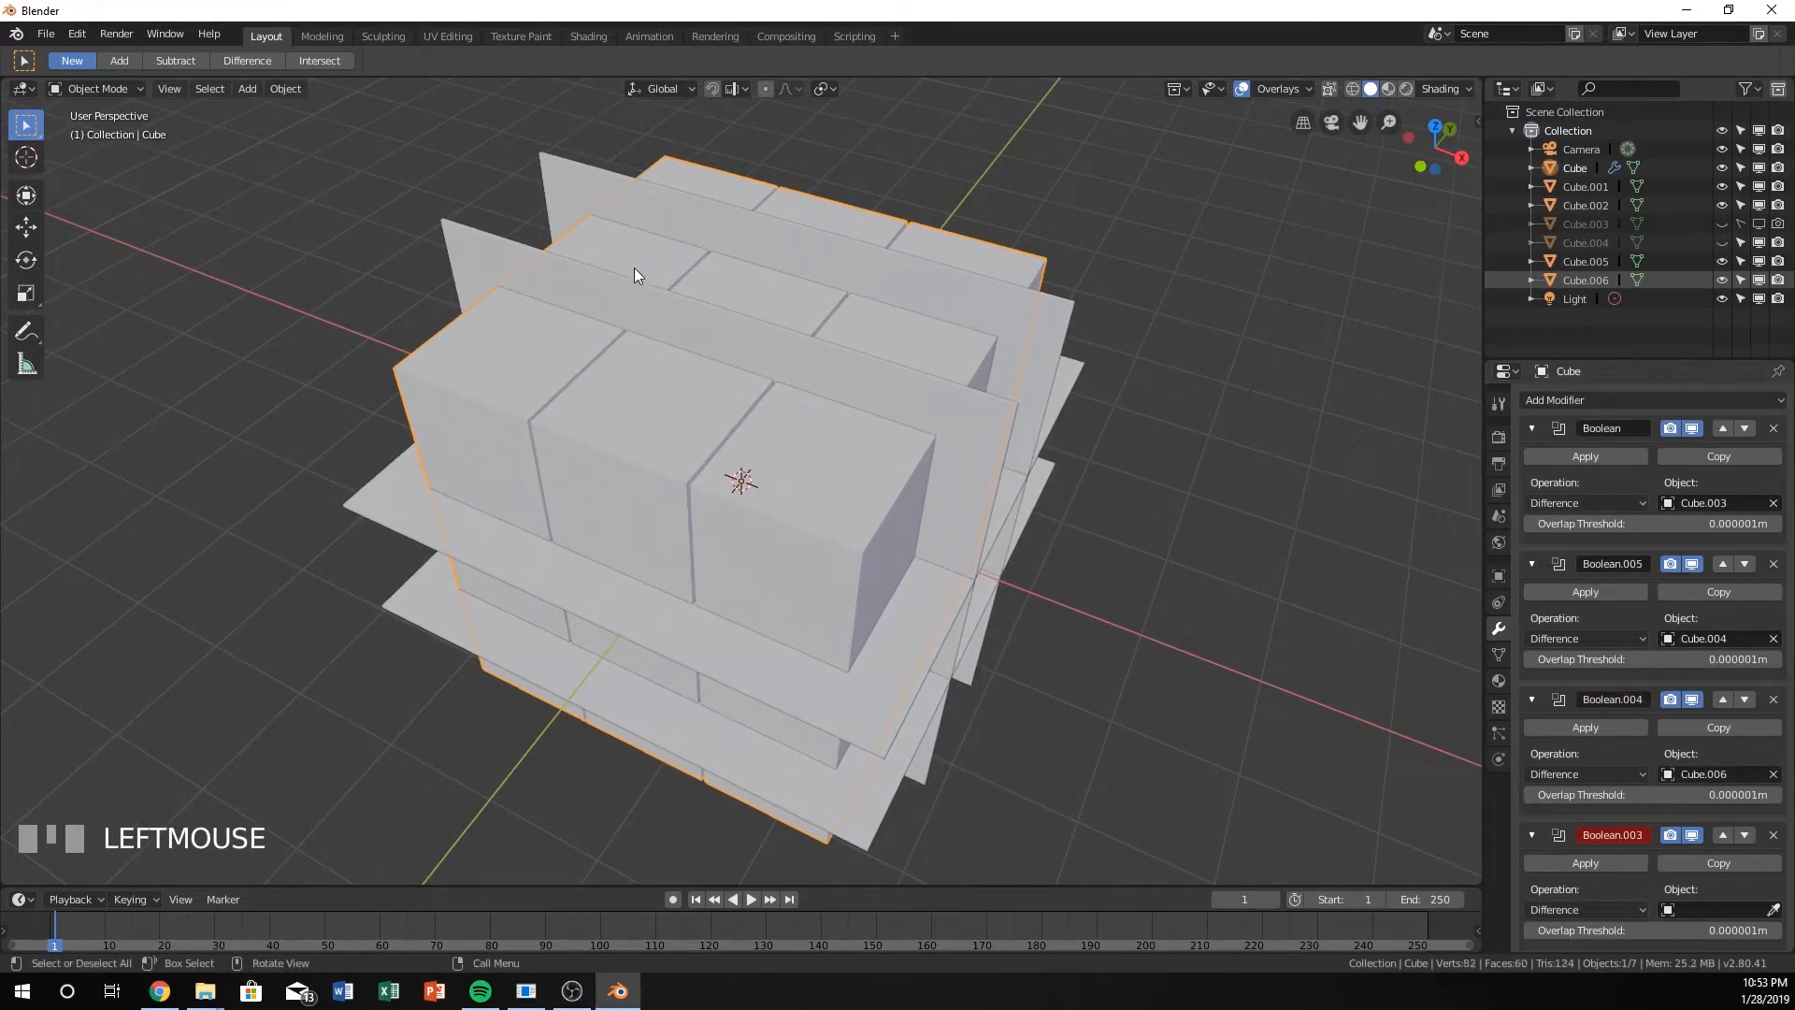
left_click(566, 195)
key("h")
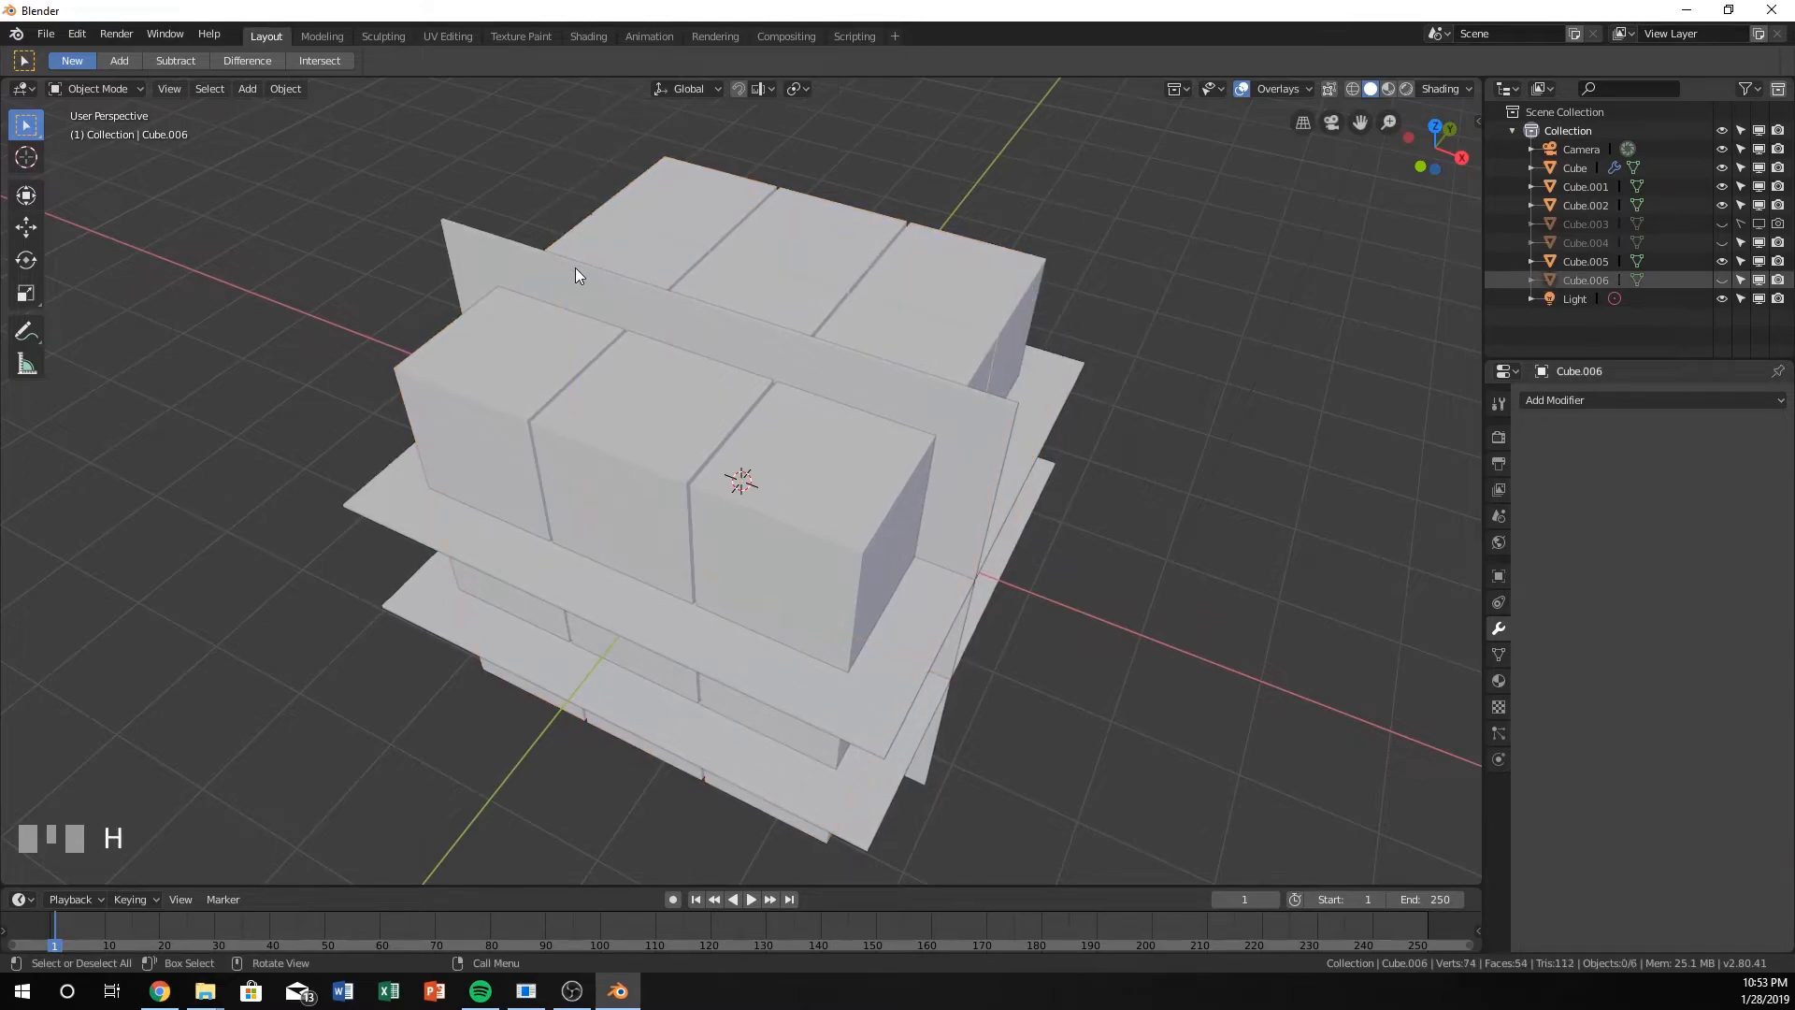
Collapse the main cube's first three Boolean modifiers and set slab Cube.005 as the fourth one's object
left_click(653, 339)
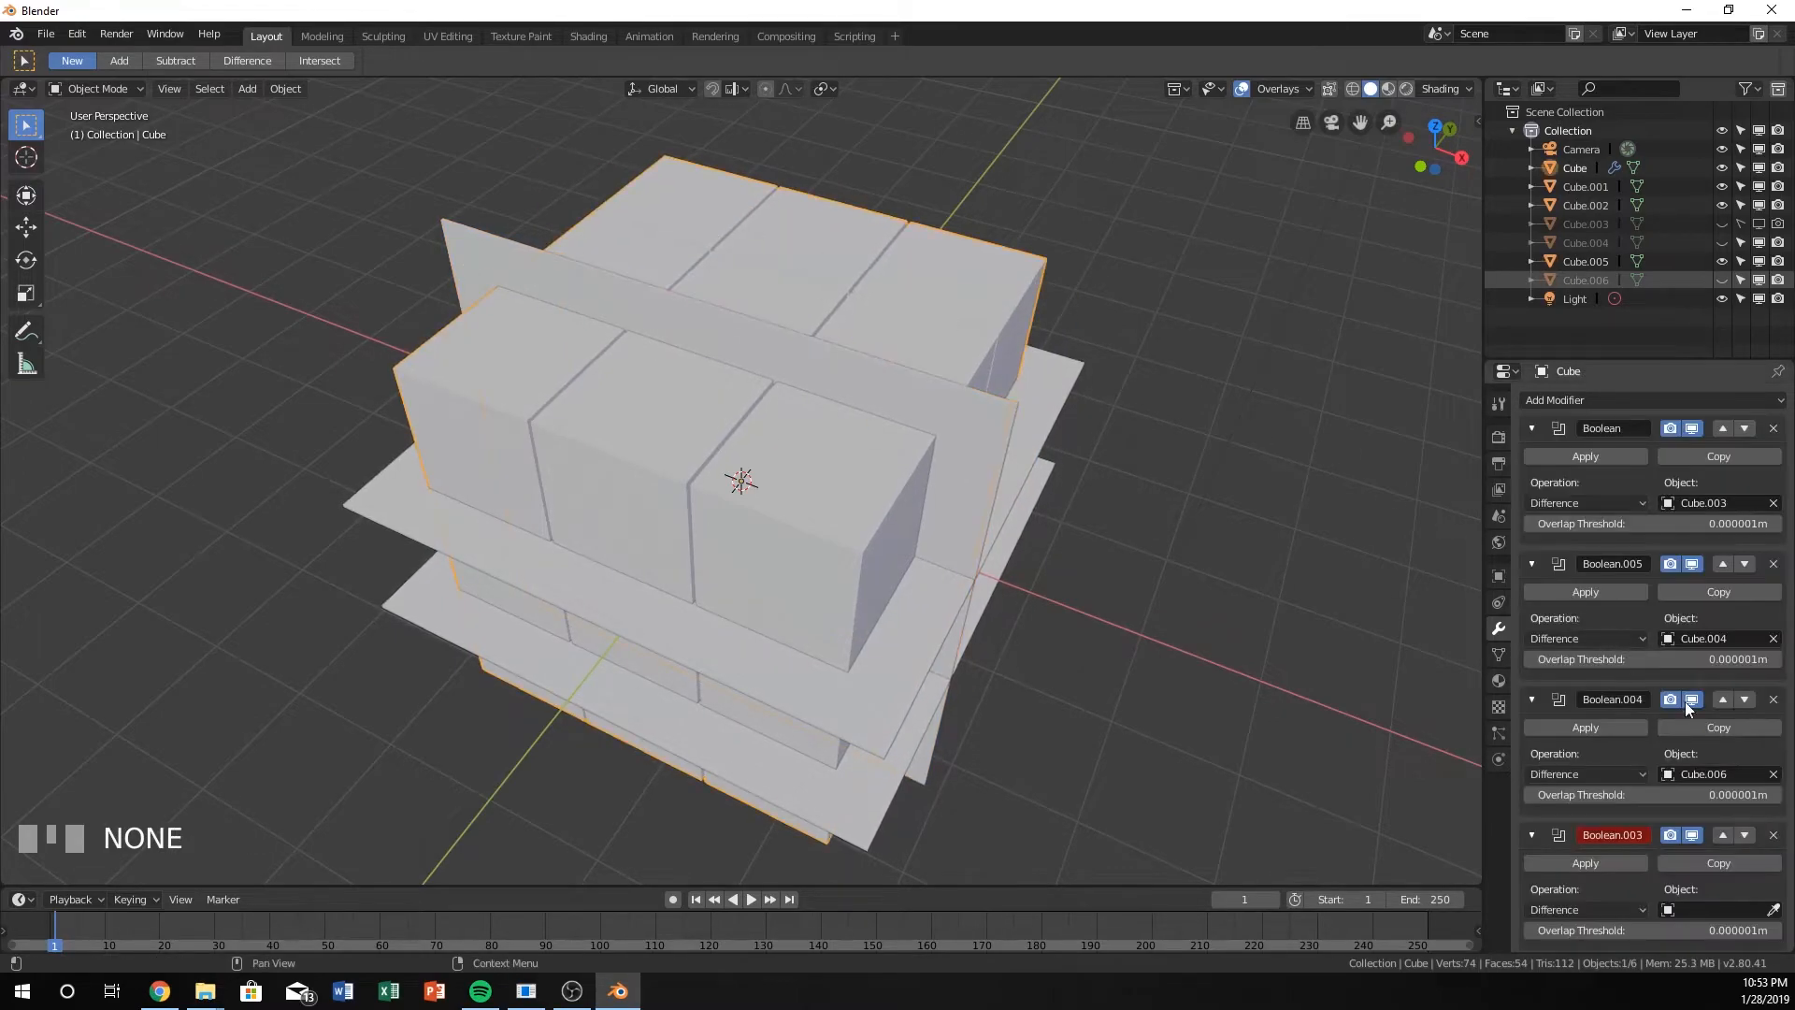
left_click(1532, 427)
left_click(1532, 458)
left_click(1533, 493)
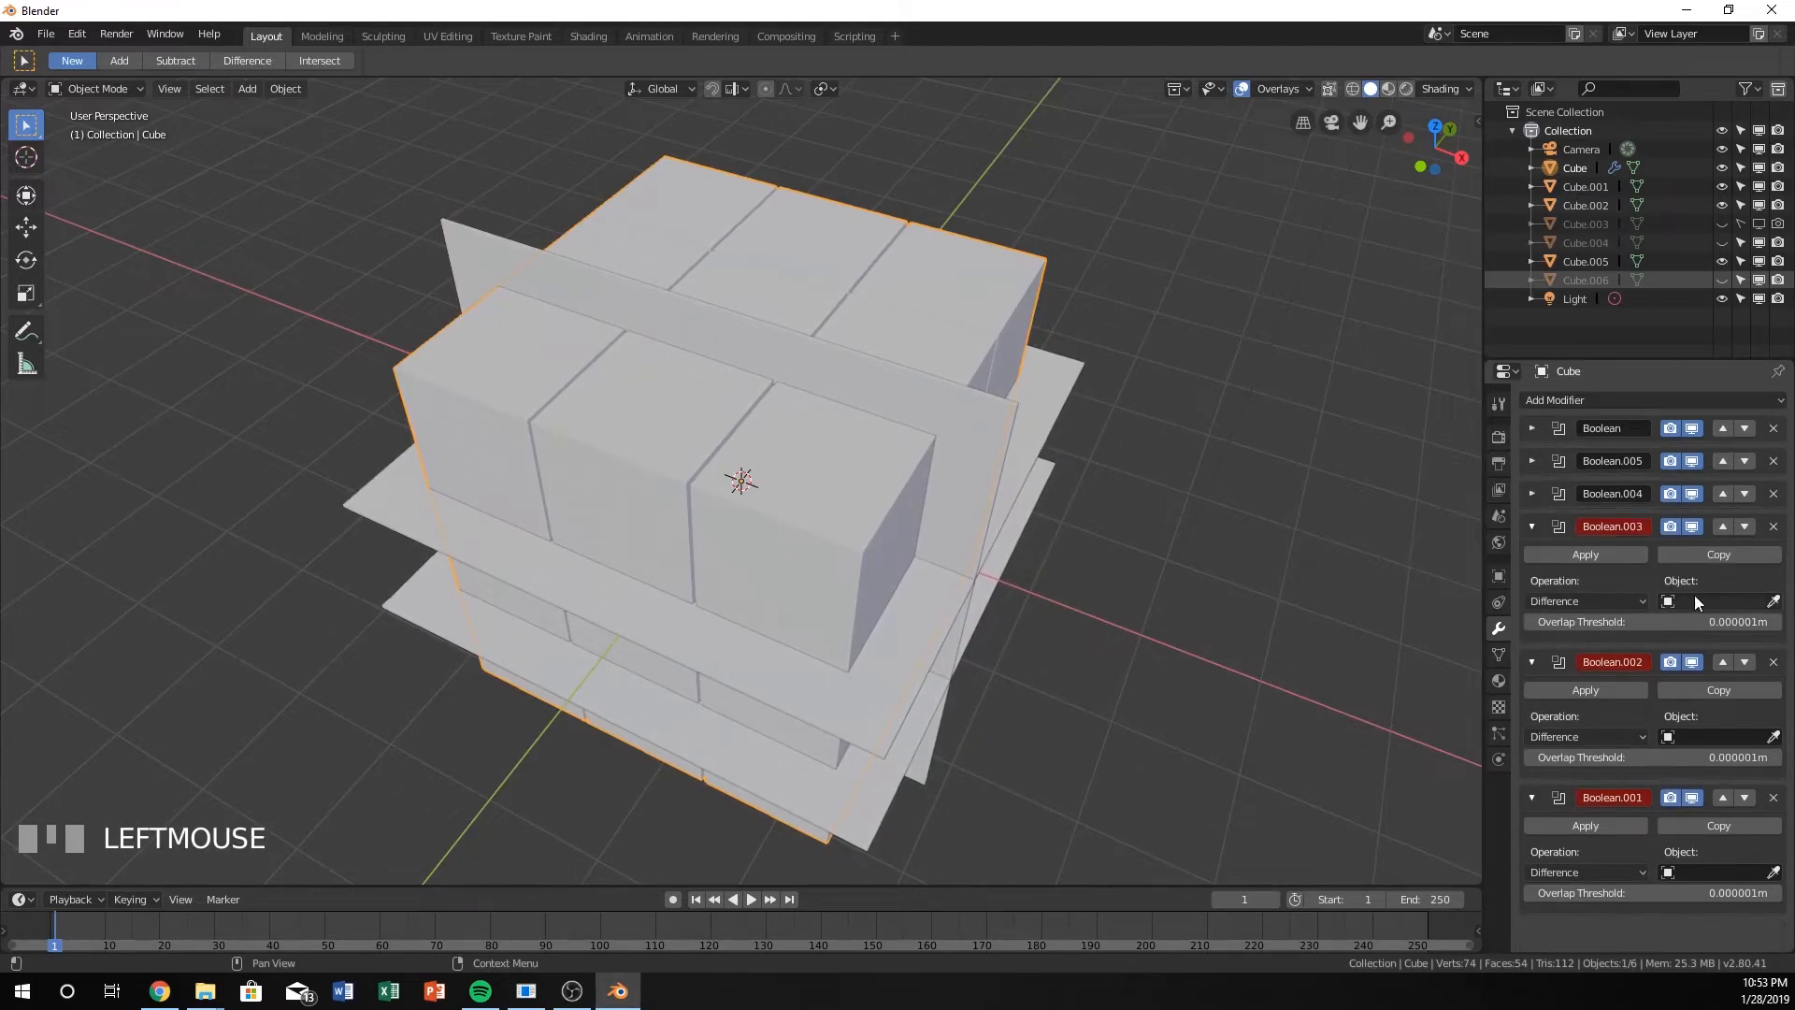
left_click(1773, 601)
left_click(488, 241)
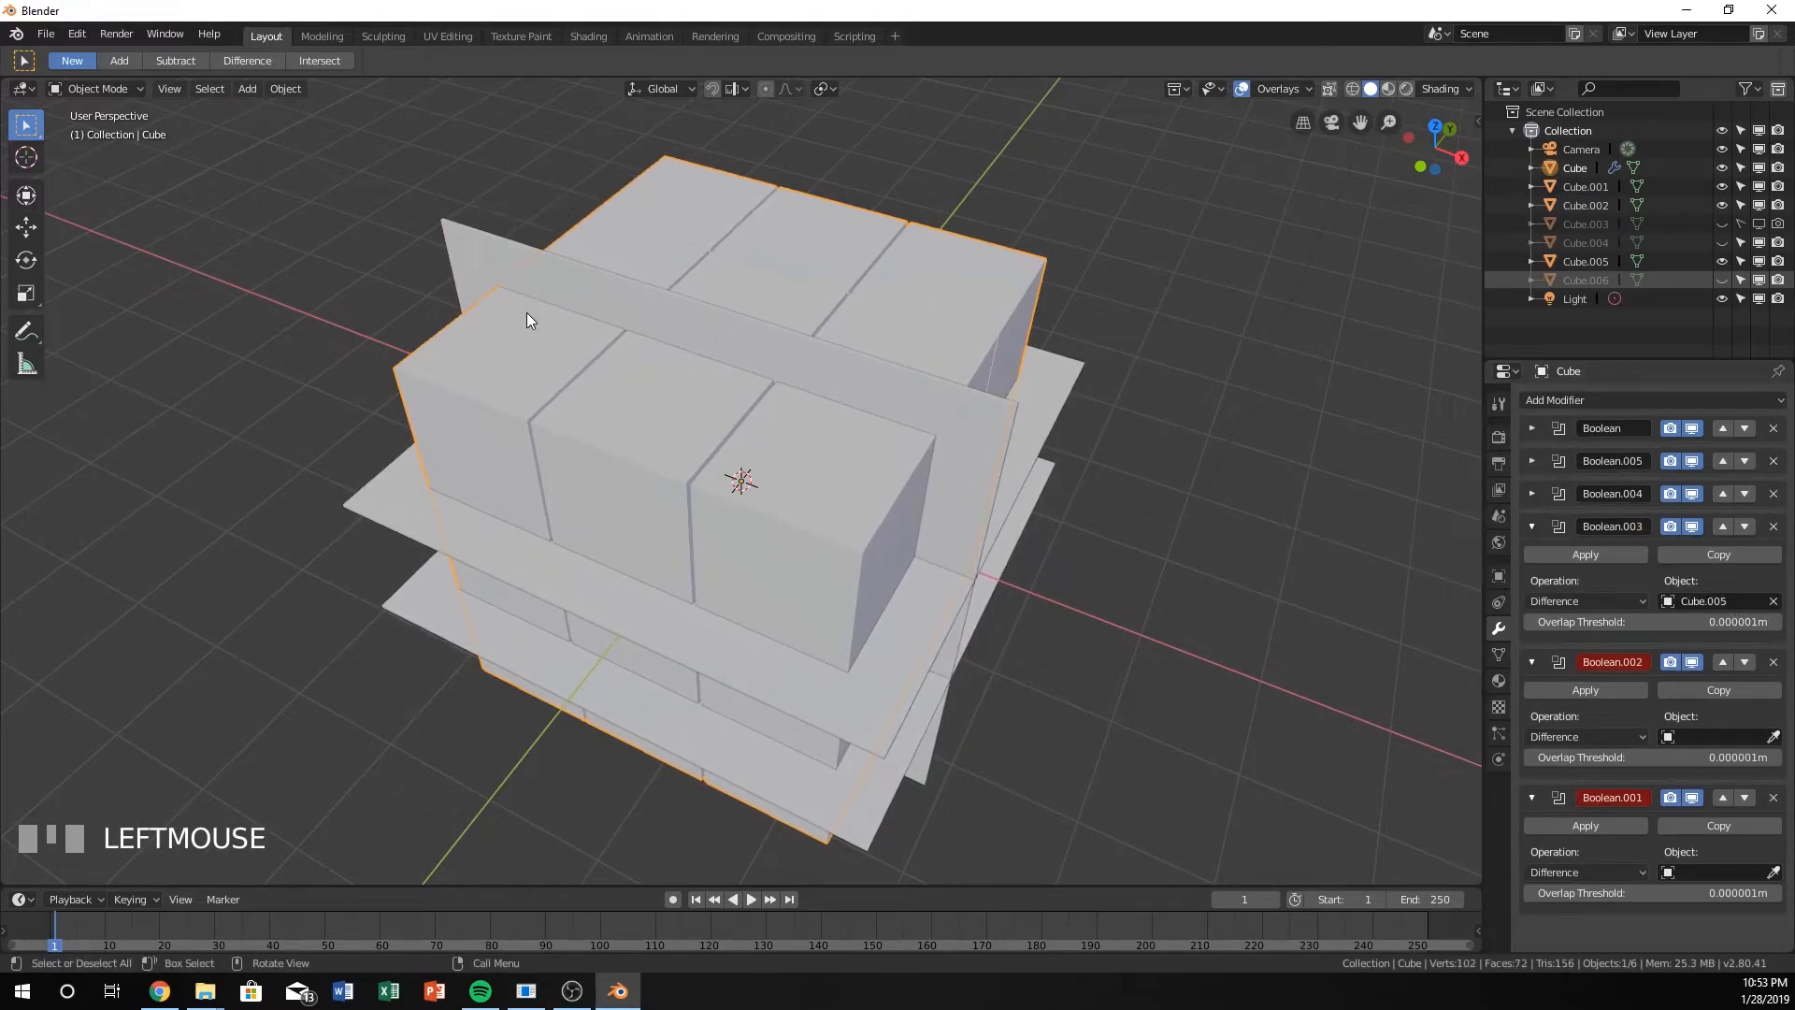
key("h")
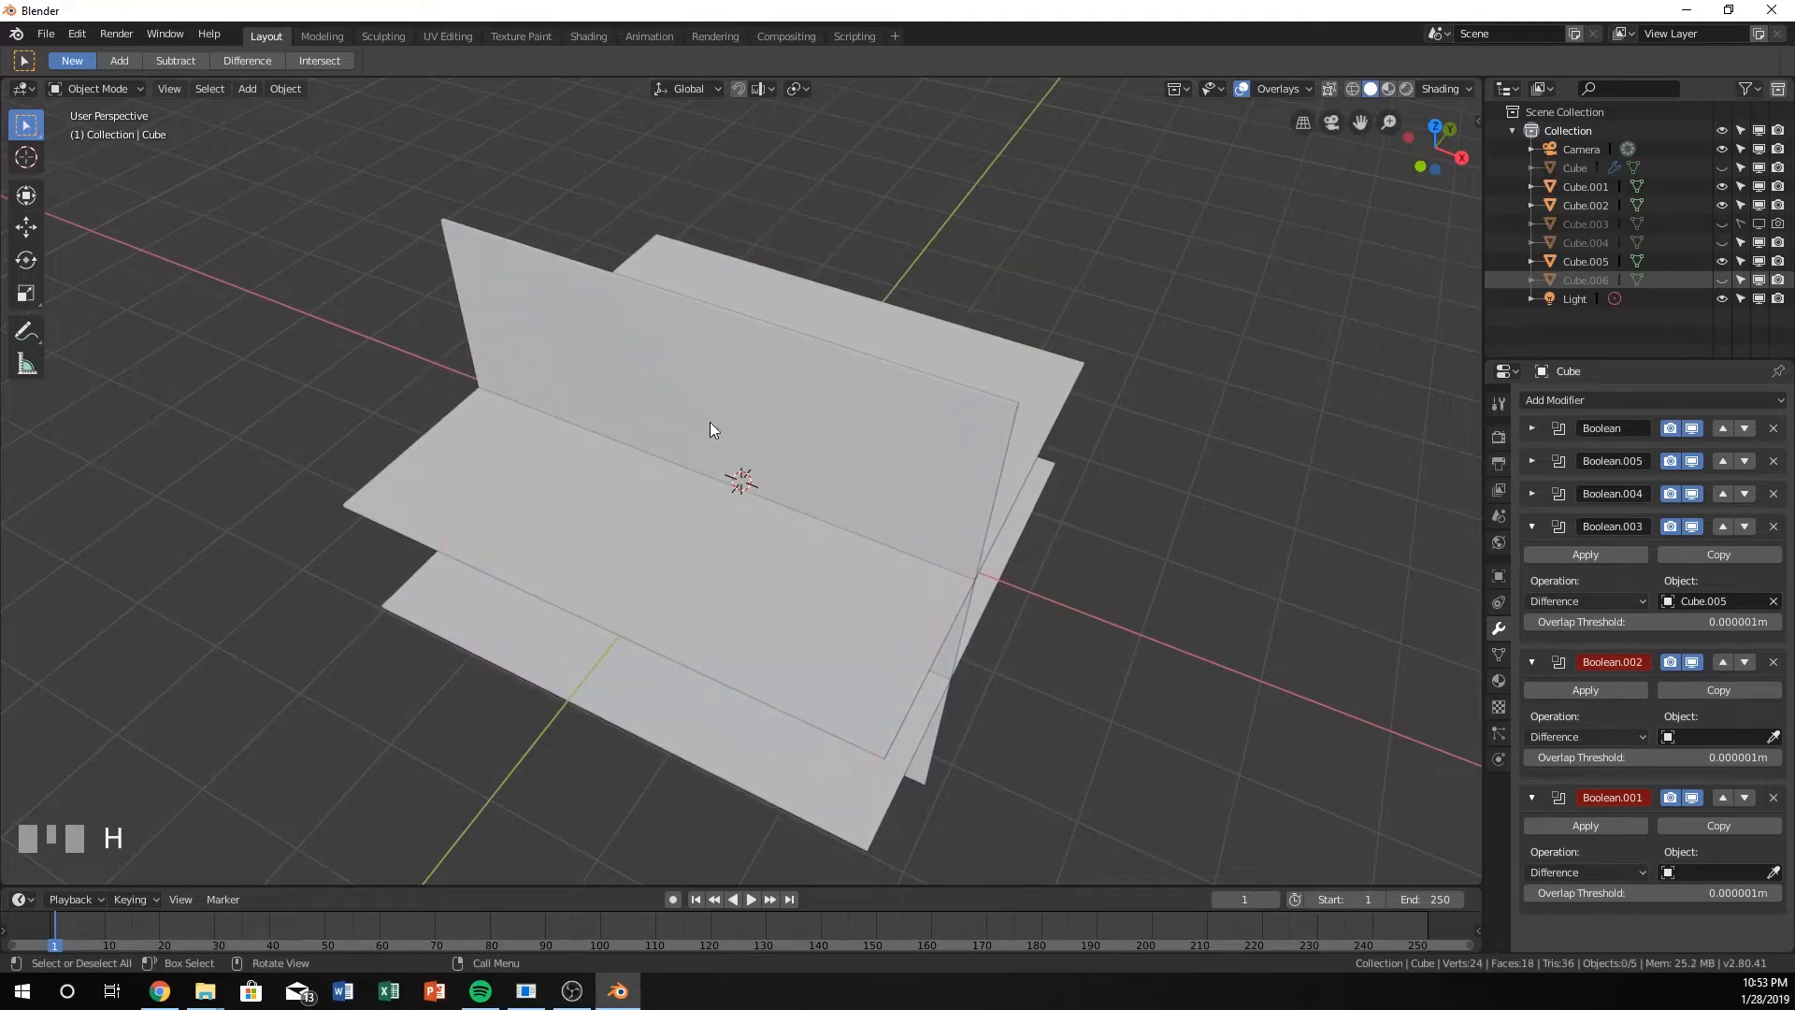
key("ctrl+z")
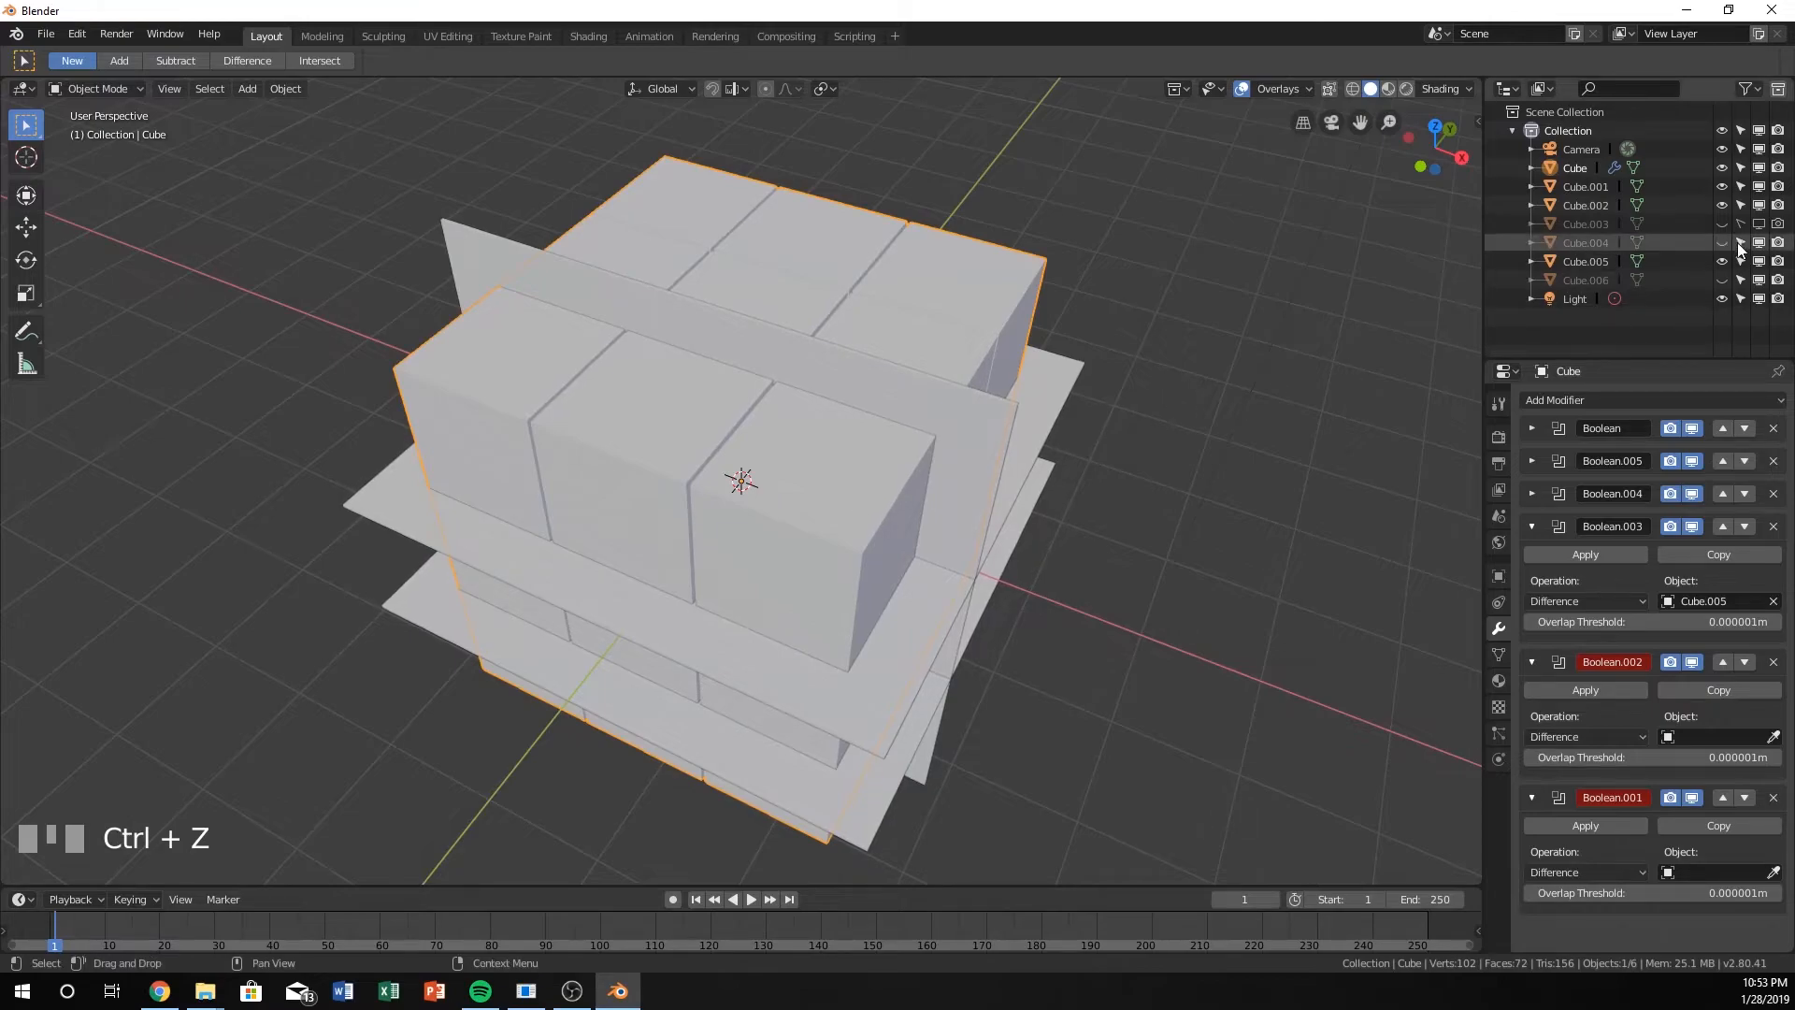
key("h")
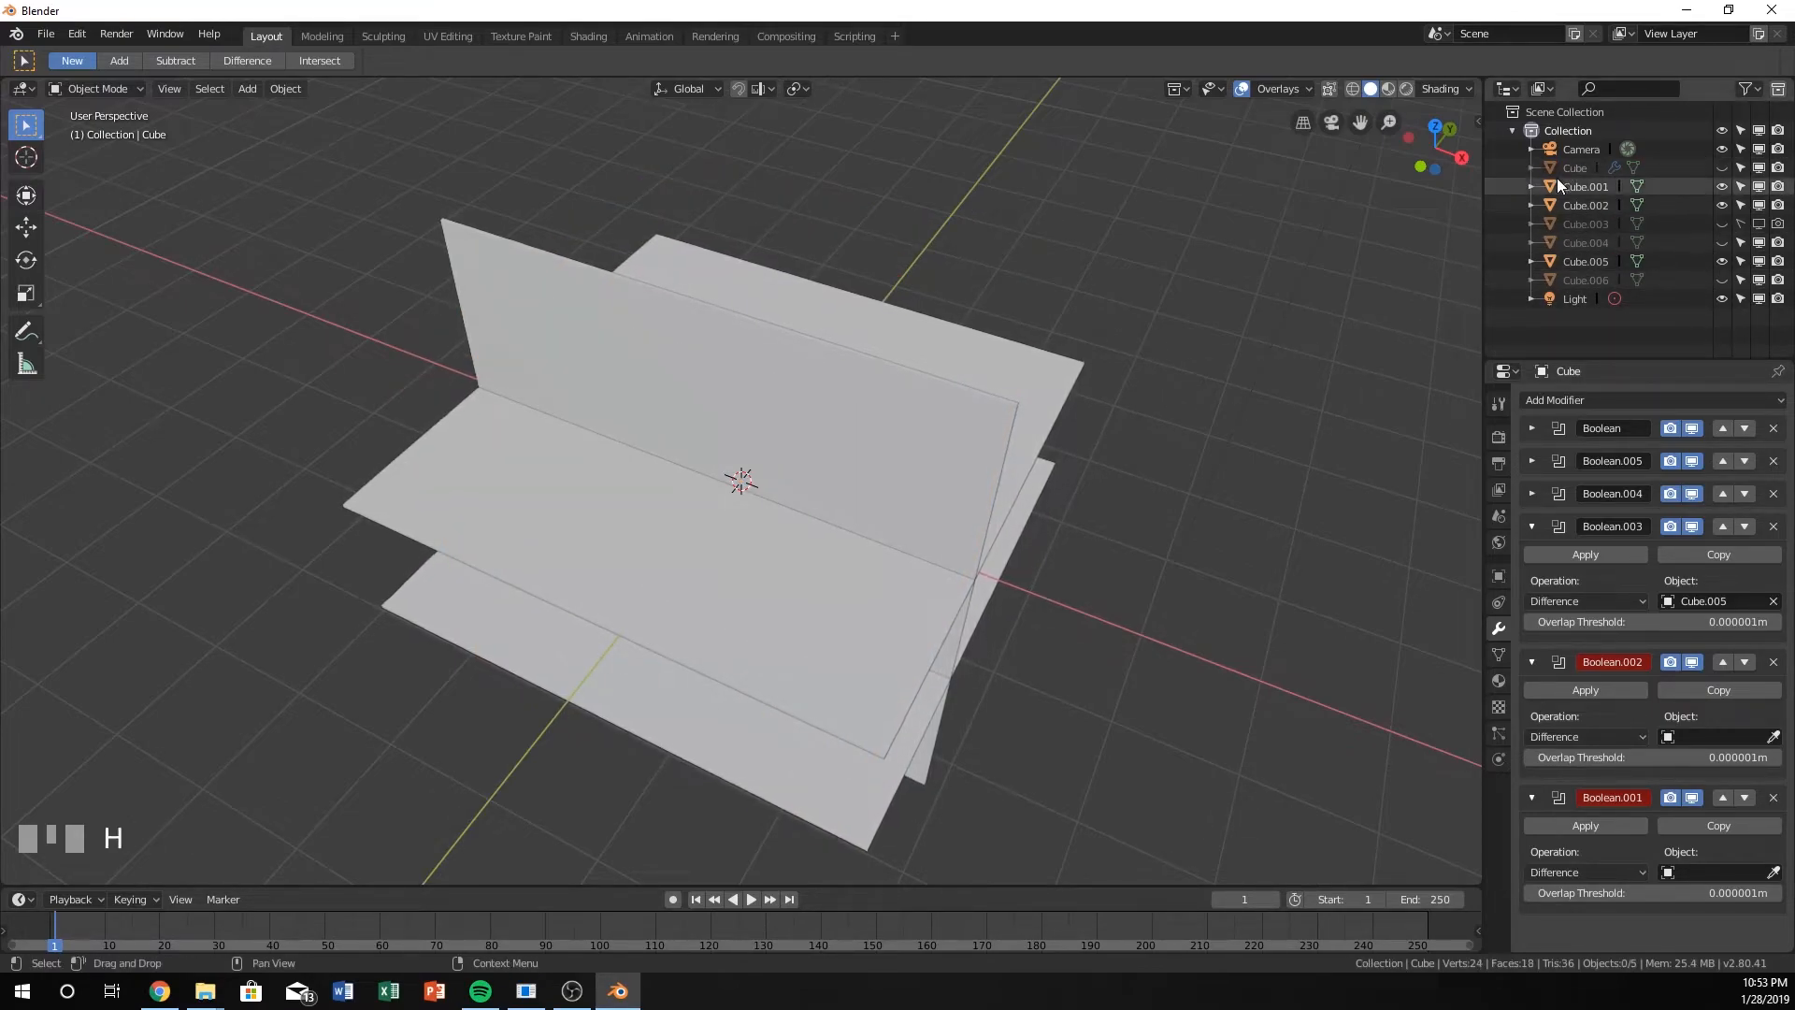
left_click(1721, 168)
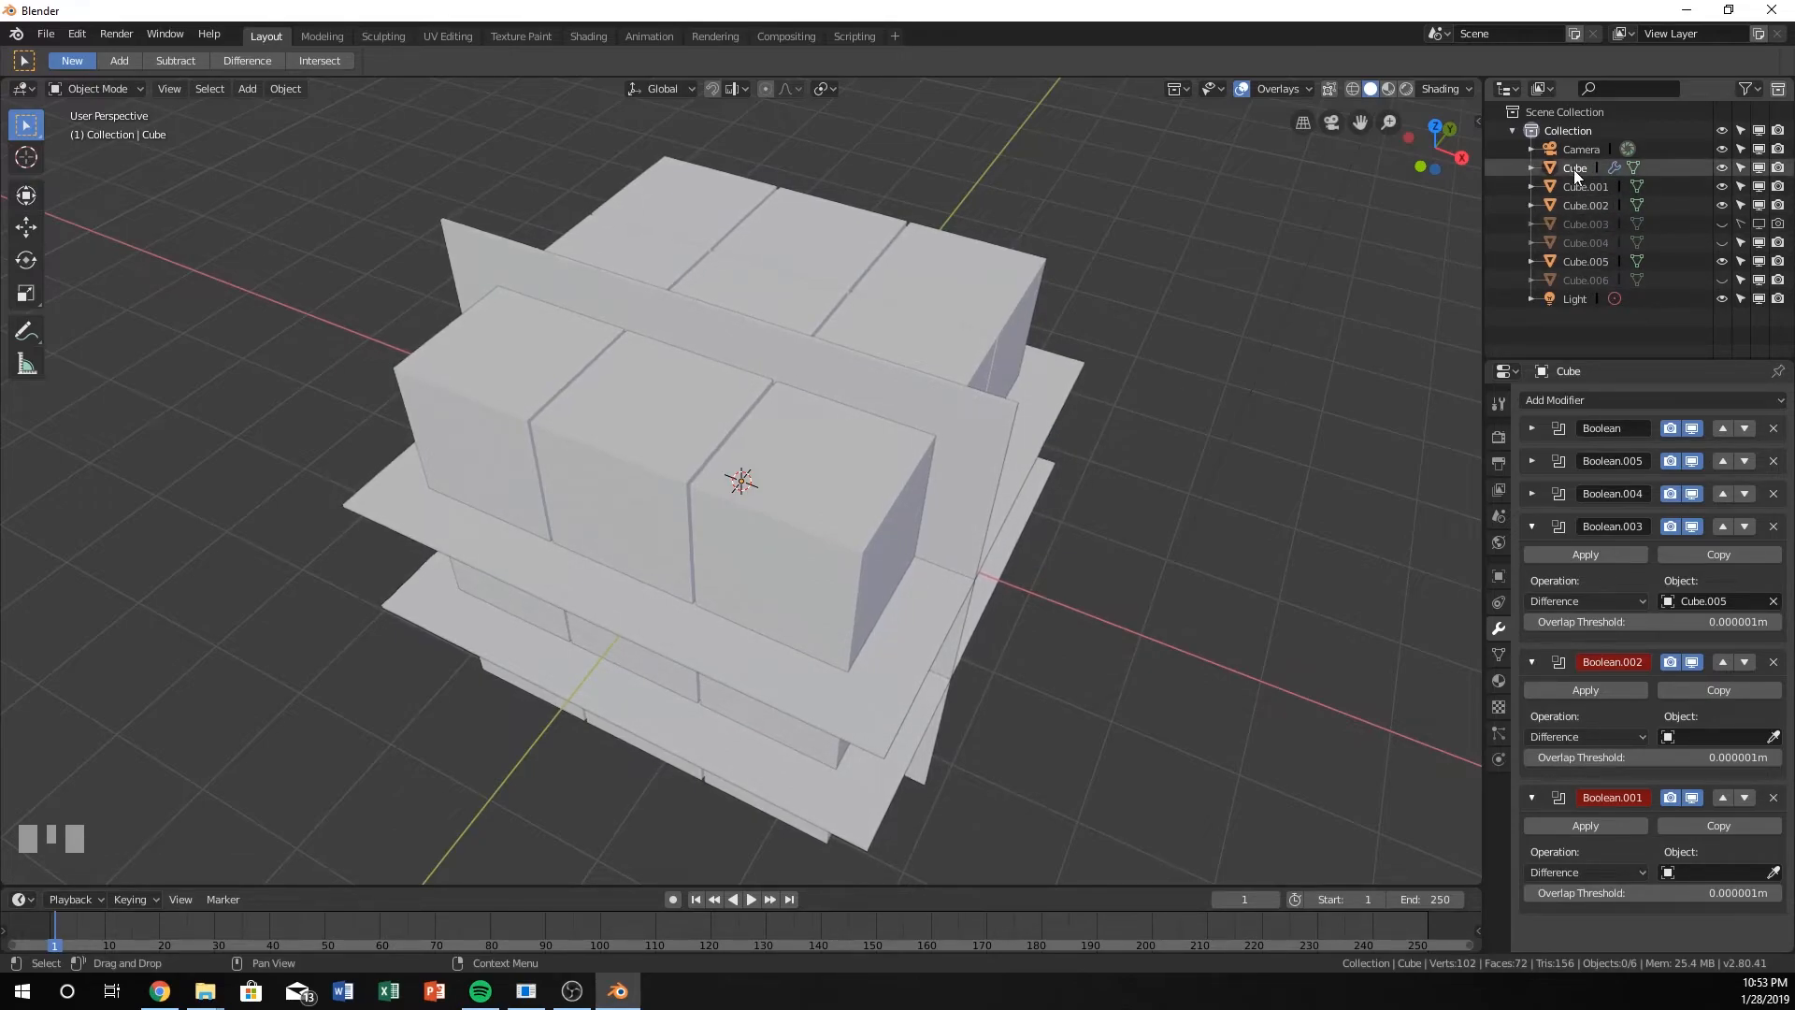
Set the upper horizontal slab Cube.001 as the object of the main cube's fifth Boolean
left_click(467, 251)
left_click(486, 333)
left_click(1774, 736)
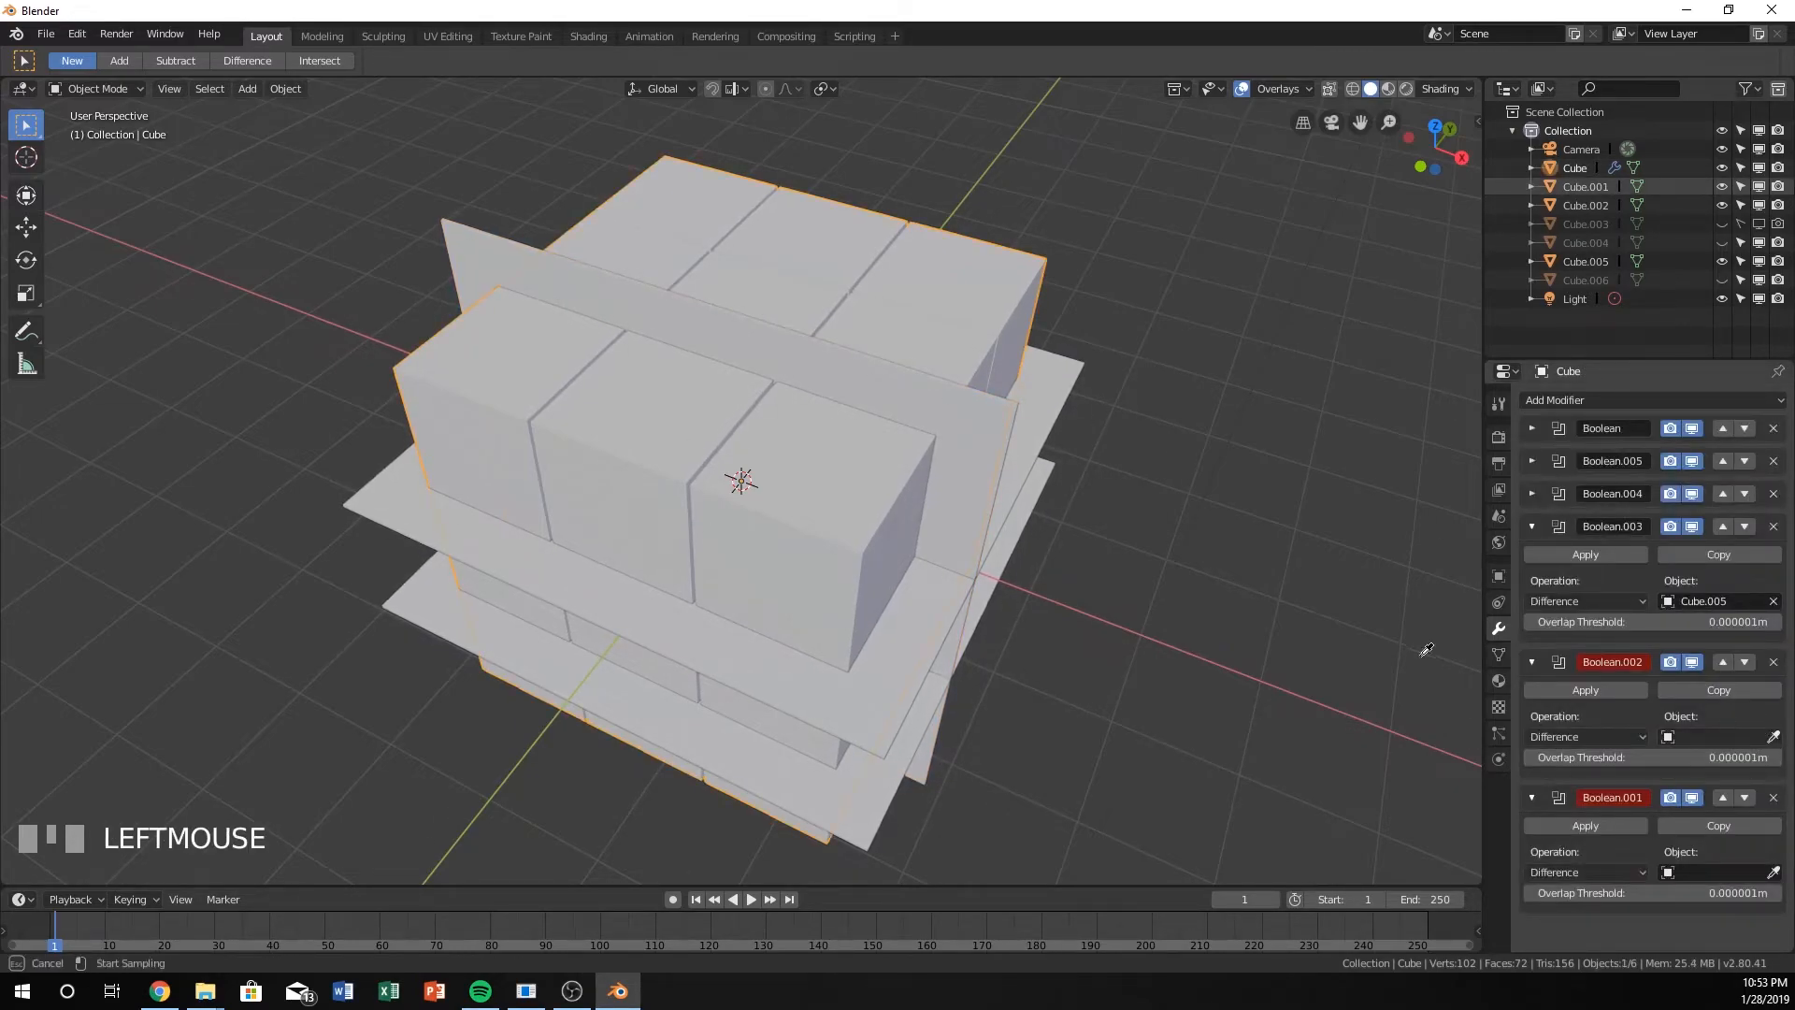
left_click(402, 491)
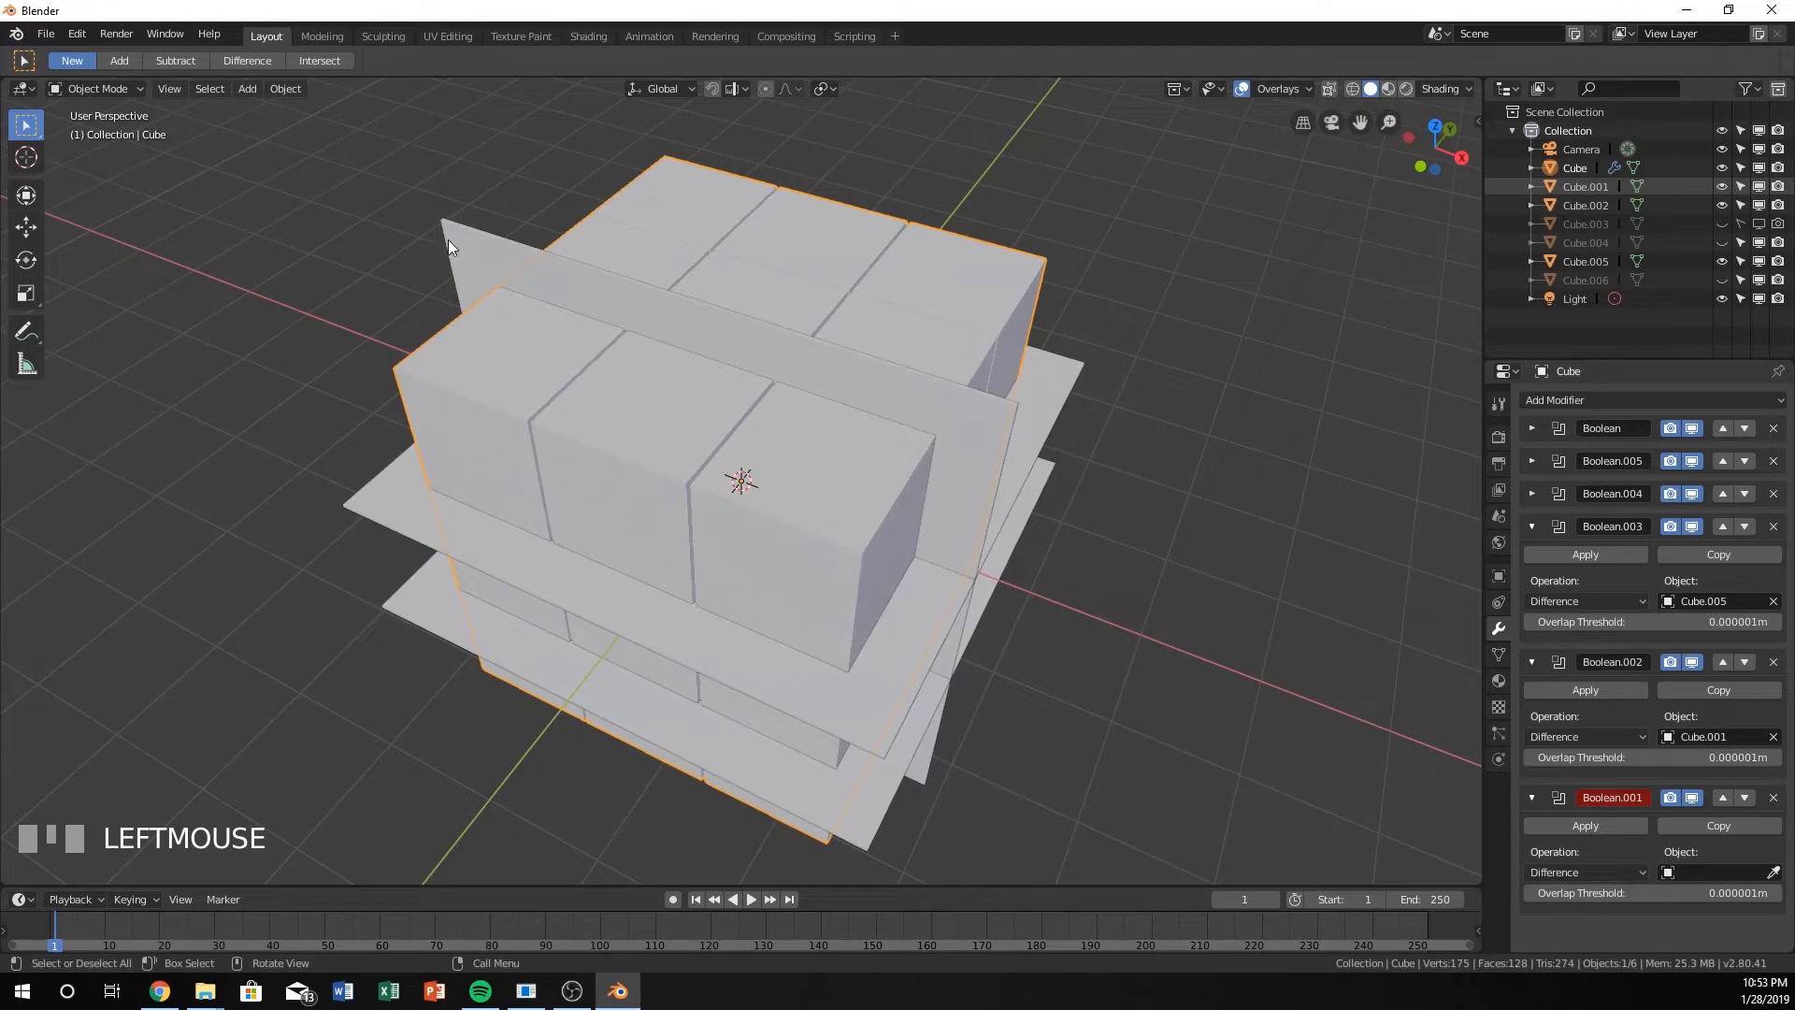
Hide the remaining vertical slab Cube.005 and the upper horizontal slab Cube.001
left_click(447, 241)
key("h")
middle_click_drag(538, 313, 473, 459)
left_click(400, 433)
key("h")
Set the lower horizontal slab Cube.002 as the object of the main cube's last Boolean, and hide that slab
left_click(473, 460)
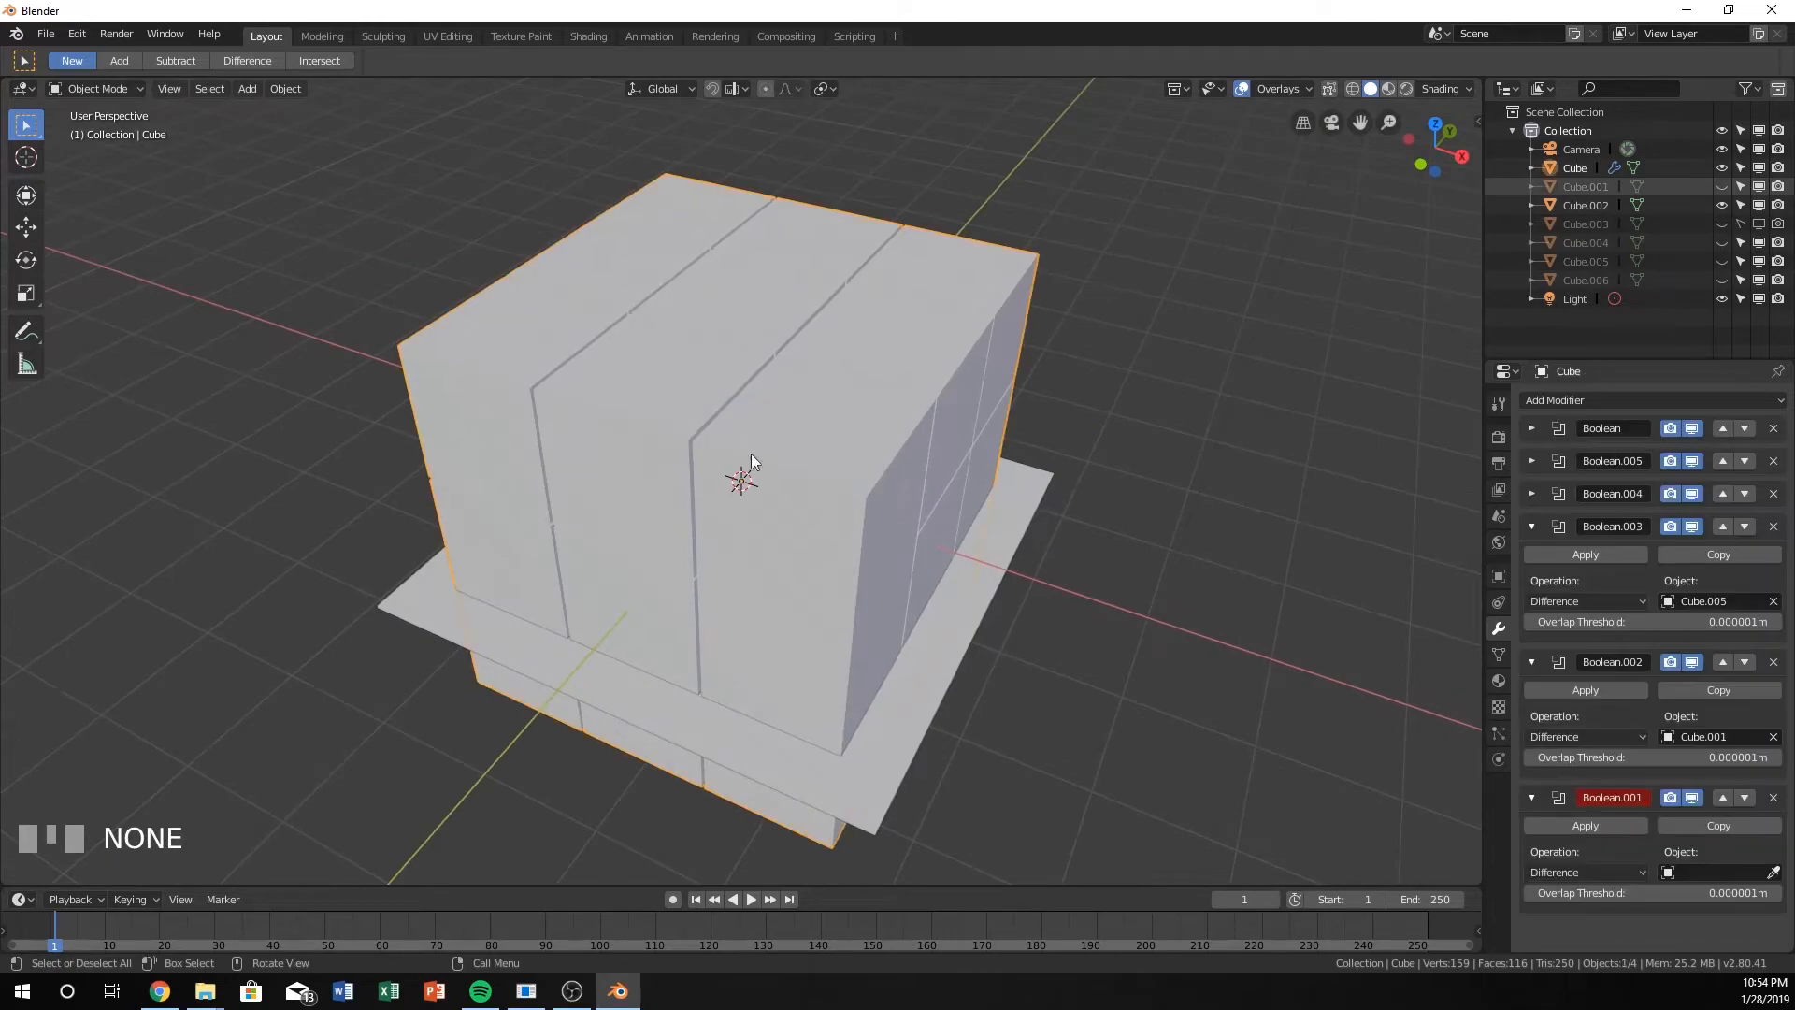
left_click(1773, 871)
left_click(423, 593)
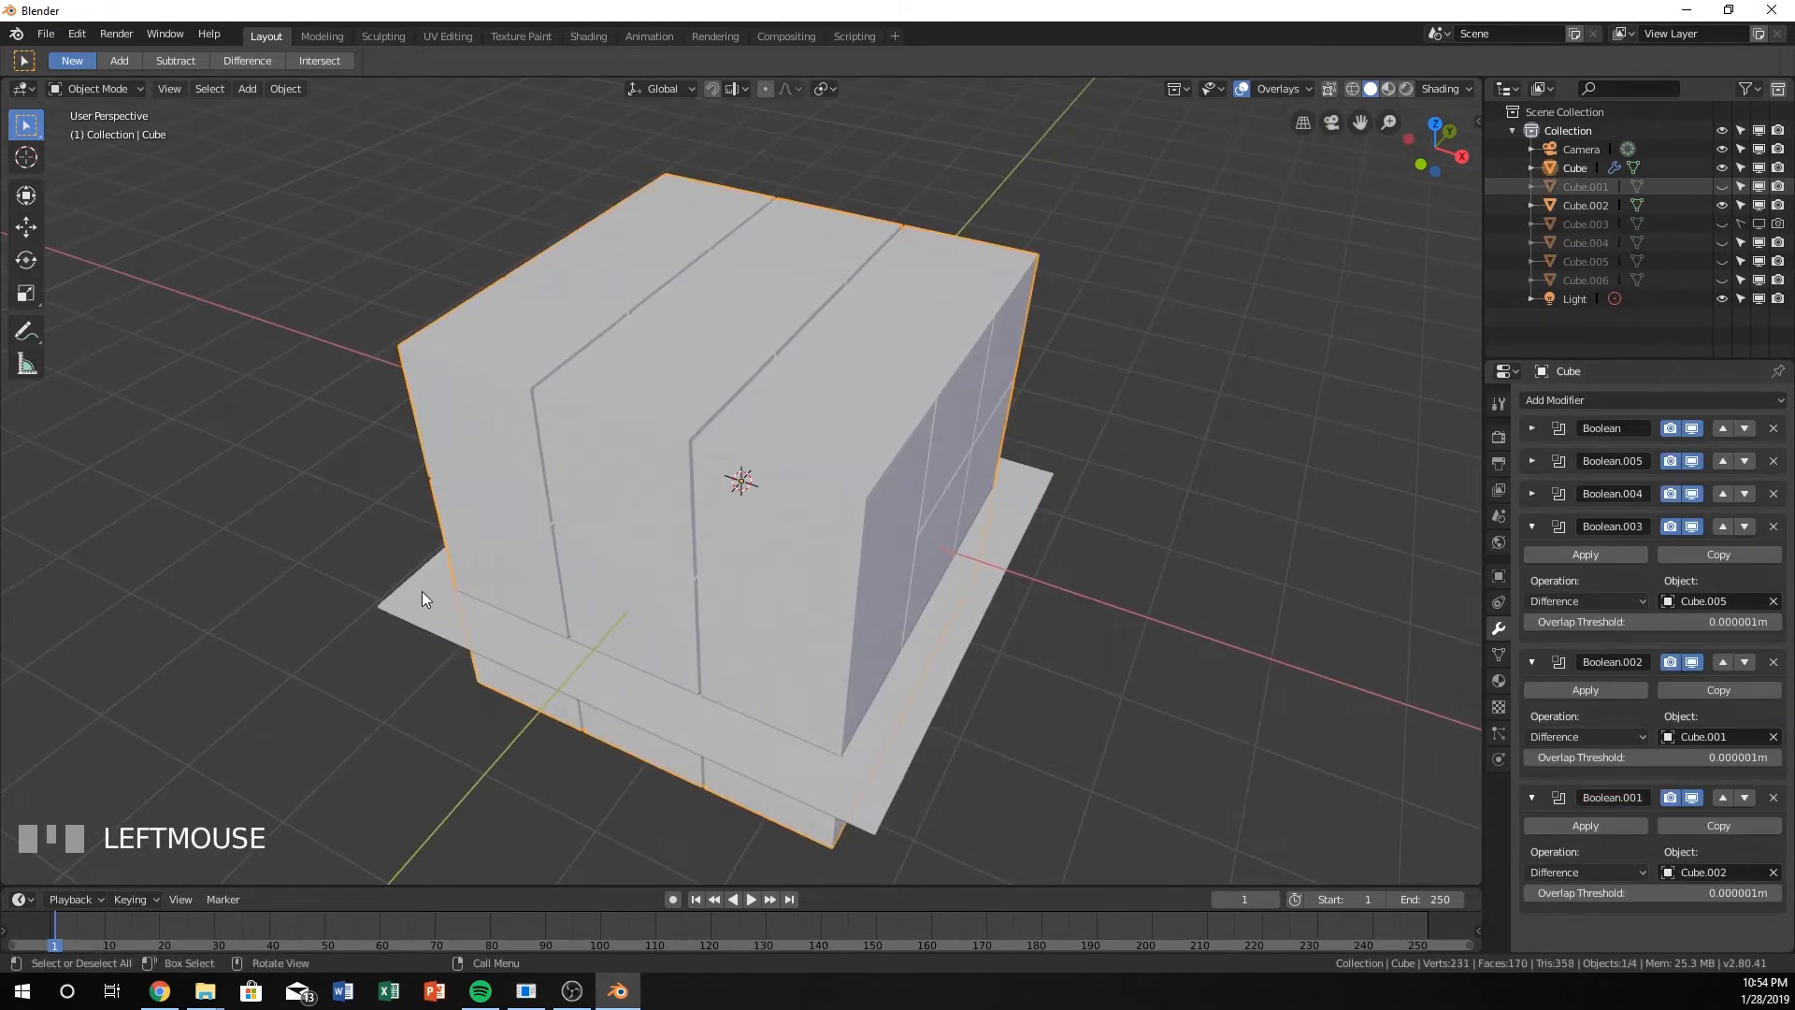
key("h")
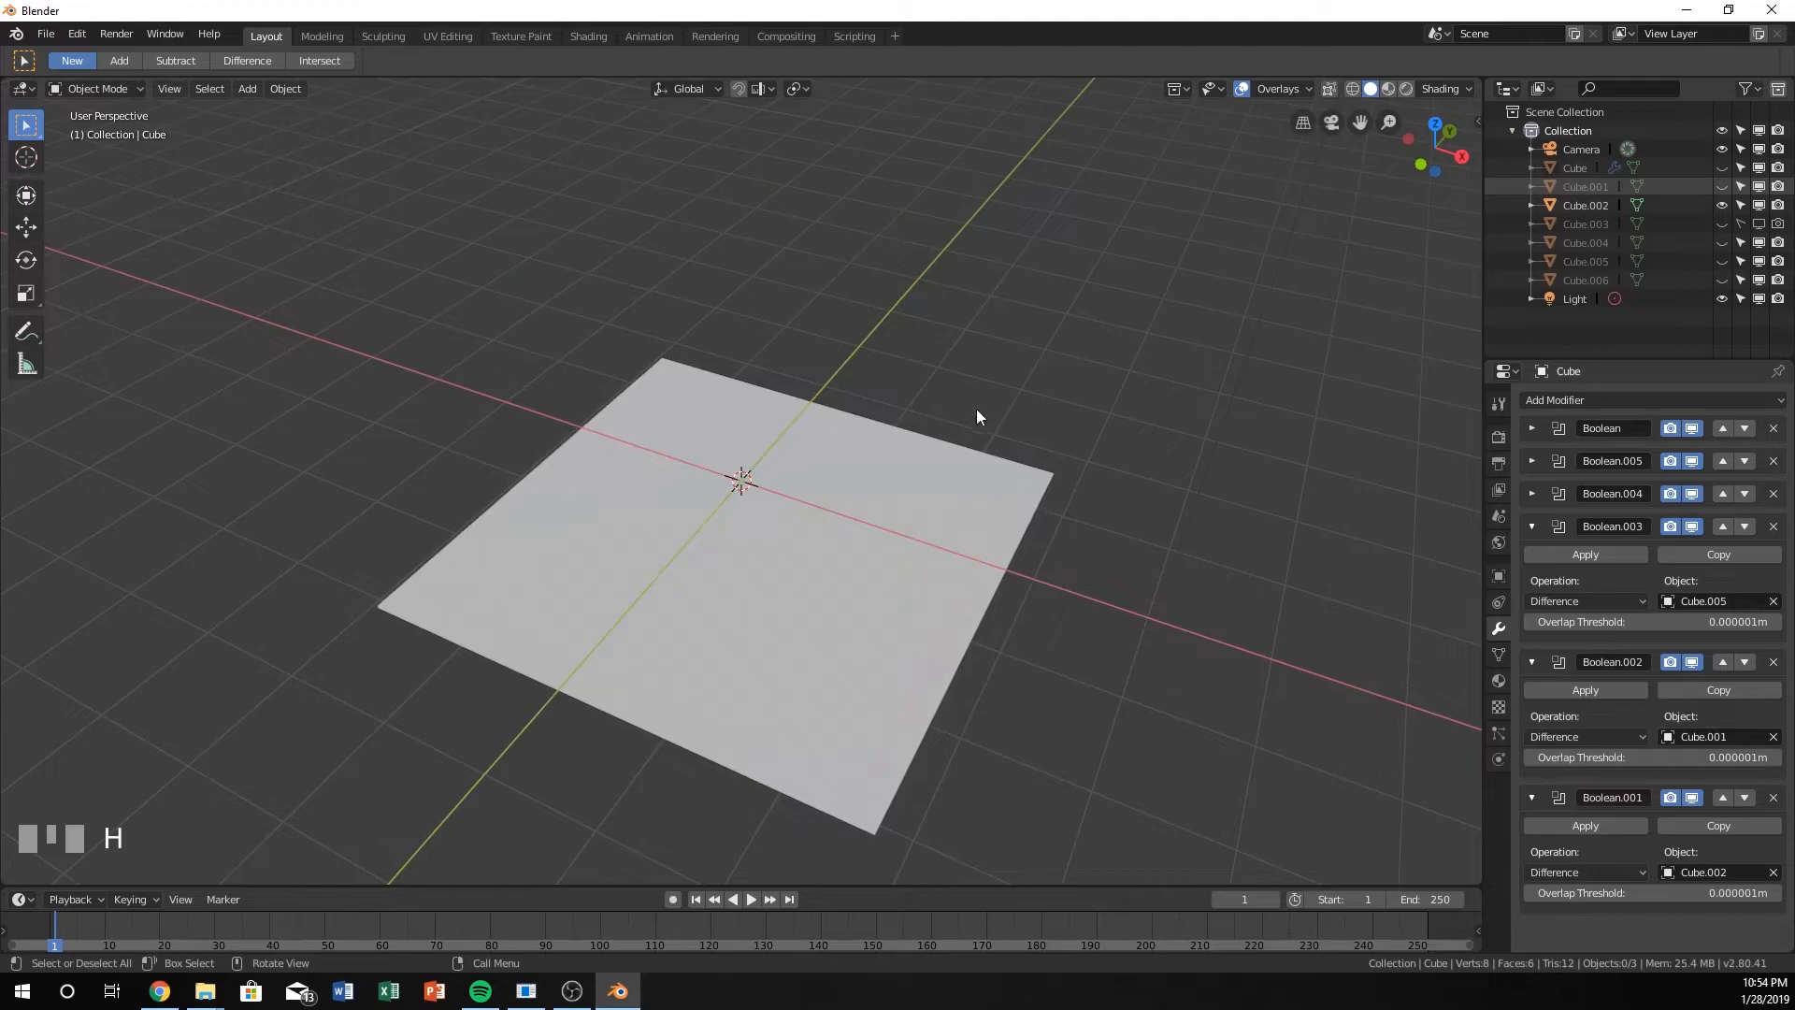
key("ctrl+z")
left_click(414, 609)
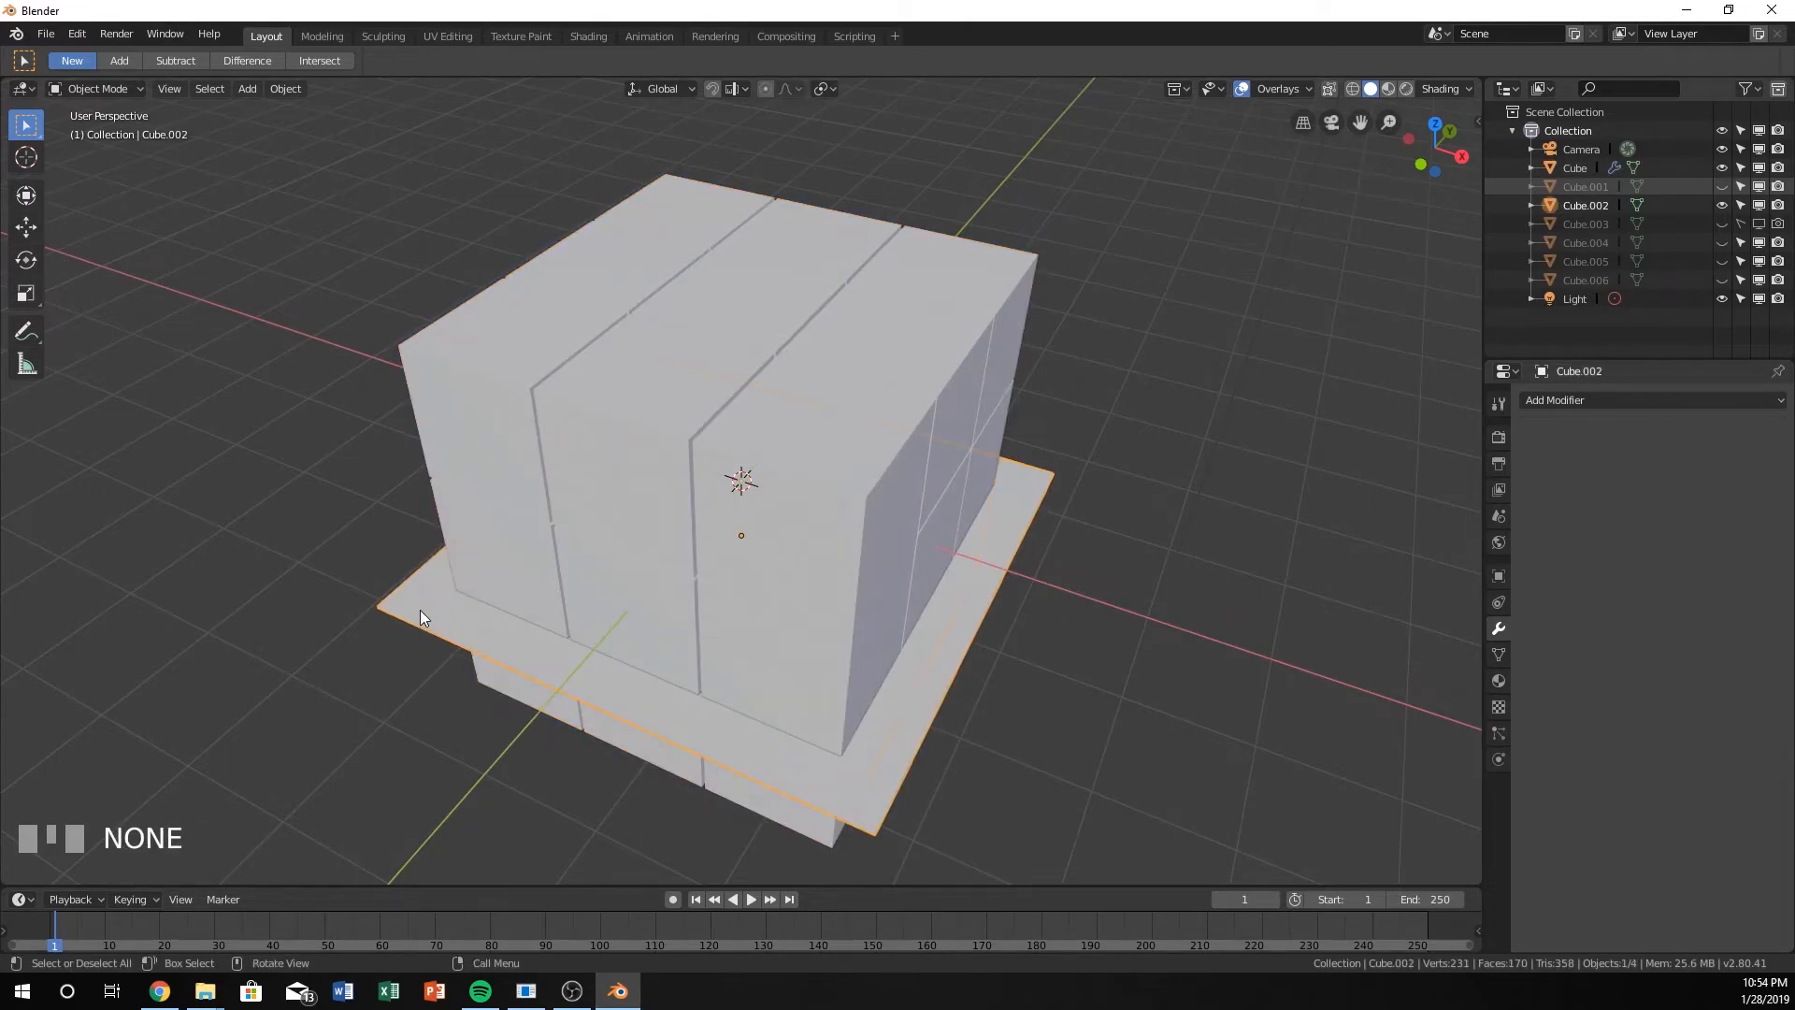
key("h")
Scale the main cube down uniformly by a factor of about 0.96
middle_click_drag(491, 574, 468, 542)
middle_click_drag(872, 318, 913, 401)
scroll(943, 484, "up", 1)
mouse_move(946, 489)
middle_mouse_down()
mouse_move(985, 460)
mouse_move(793, 533)
mouse_move(814, 477)
mouse_move(701, 448)
mouse_move(601, 475)
mouse_move(913, 477)
middle_mouse_up()
left_click(886, 289)
key("s")
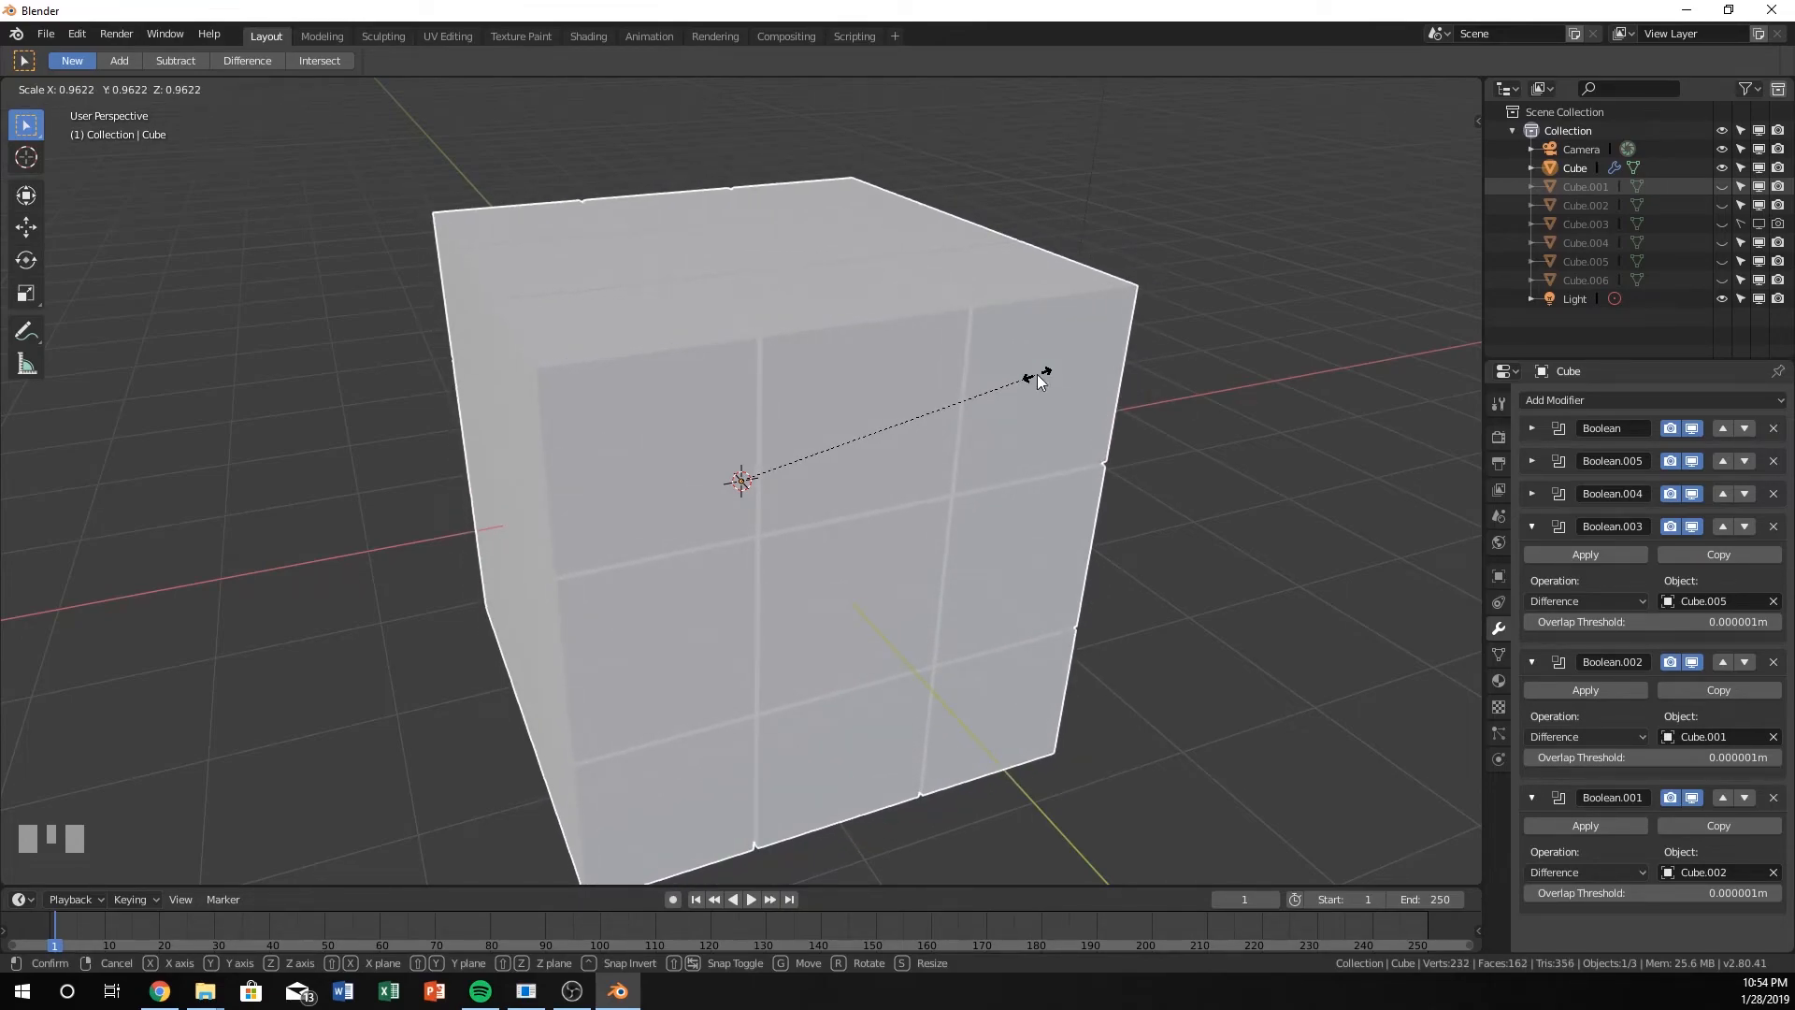
left_click(1036, 374)
middle_click_drag(1107, 378, 986, 342)
scroll(1042, 335, "up", 2)
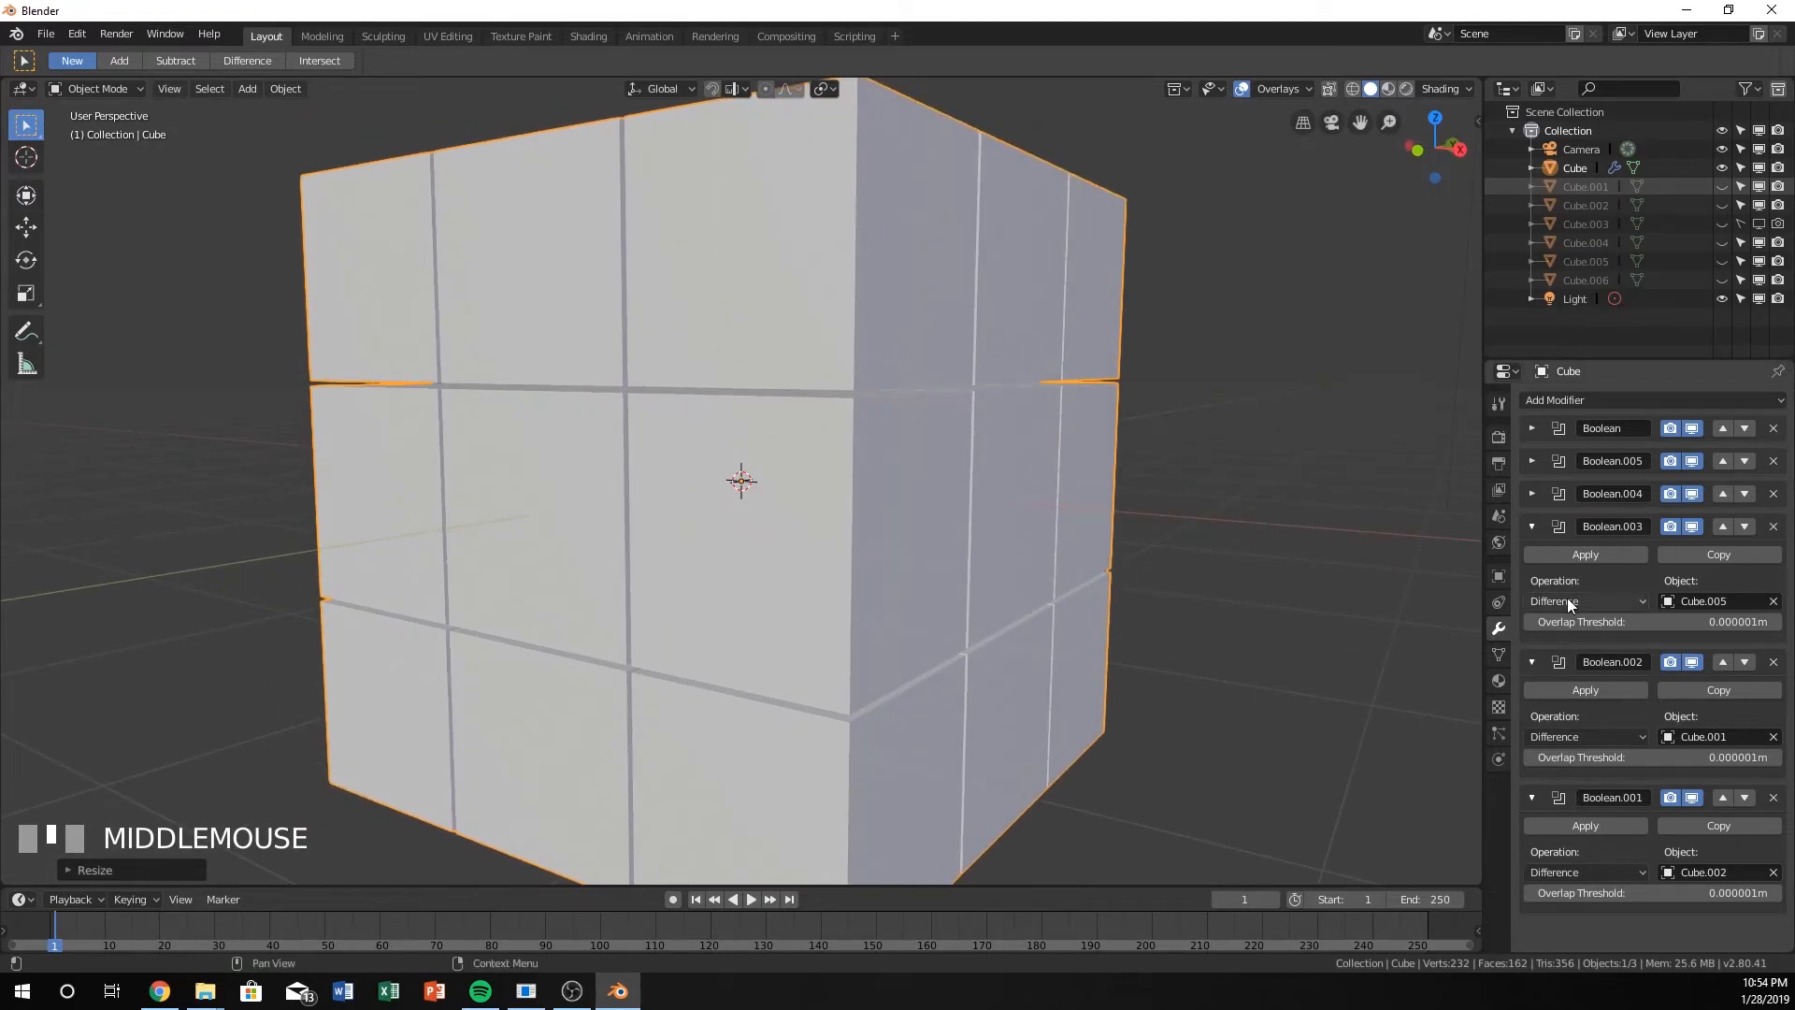
Collapse the last three expanded Boolean modifiers in the main cube's modifier stack
left_click(1531, 526)
left_click(1532, 558)
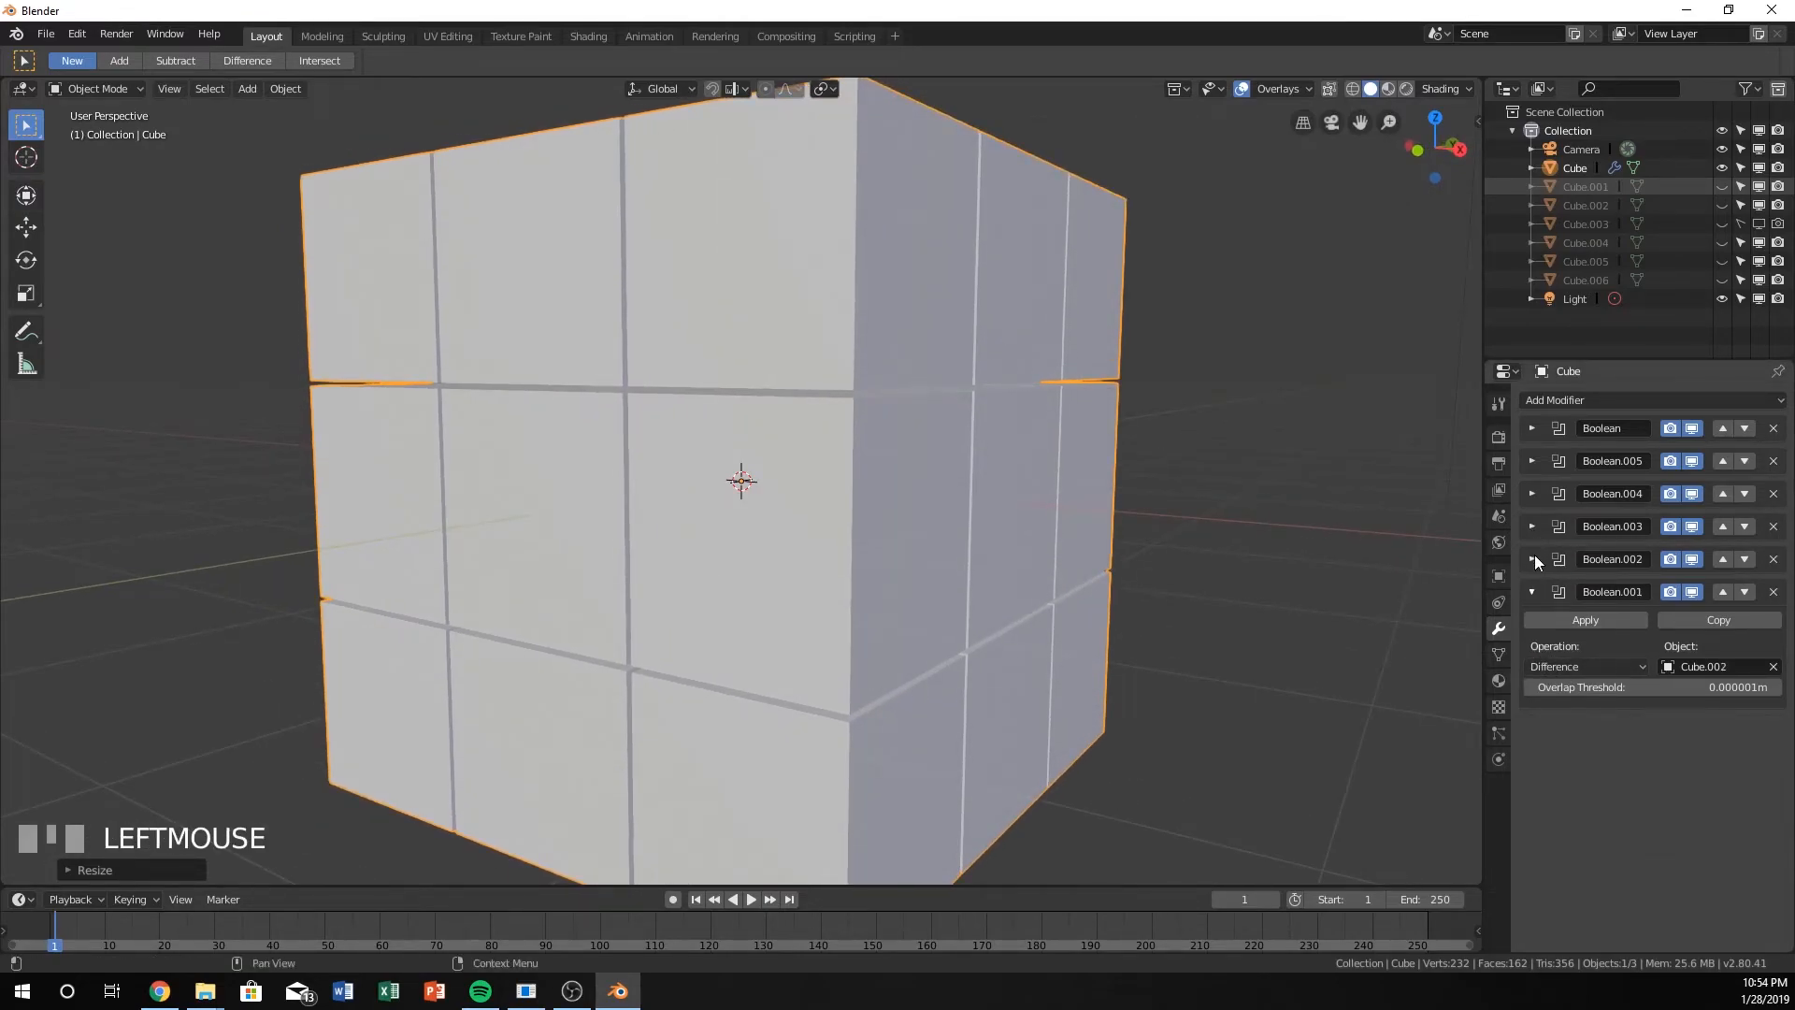
left_click(1532, 590)
middle_click_drag(1197, 465, 1058, 543)
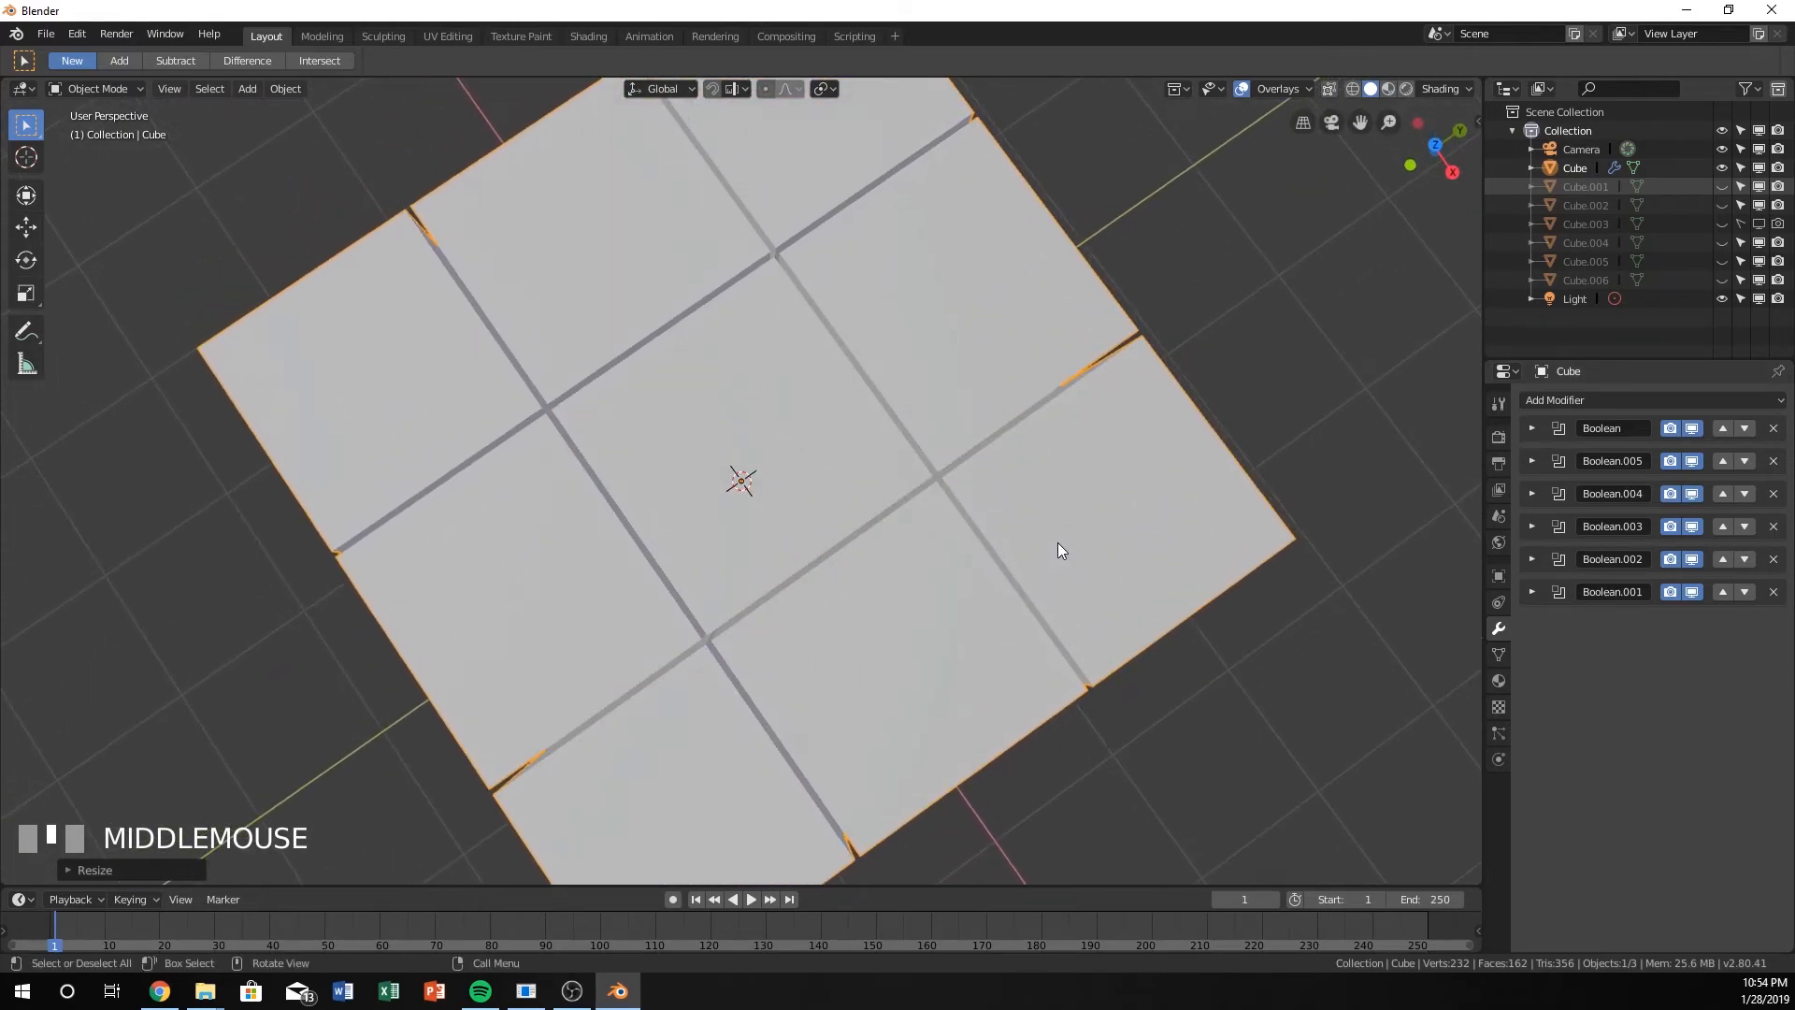
Apply all six Boolean modifiers on the main cube one after another, starting with the first in the stack
left_click(1531, 427)
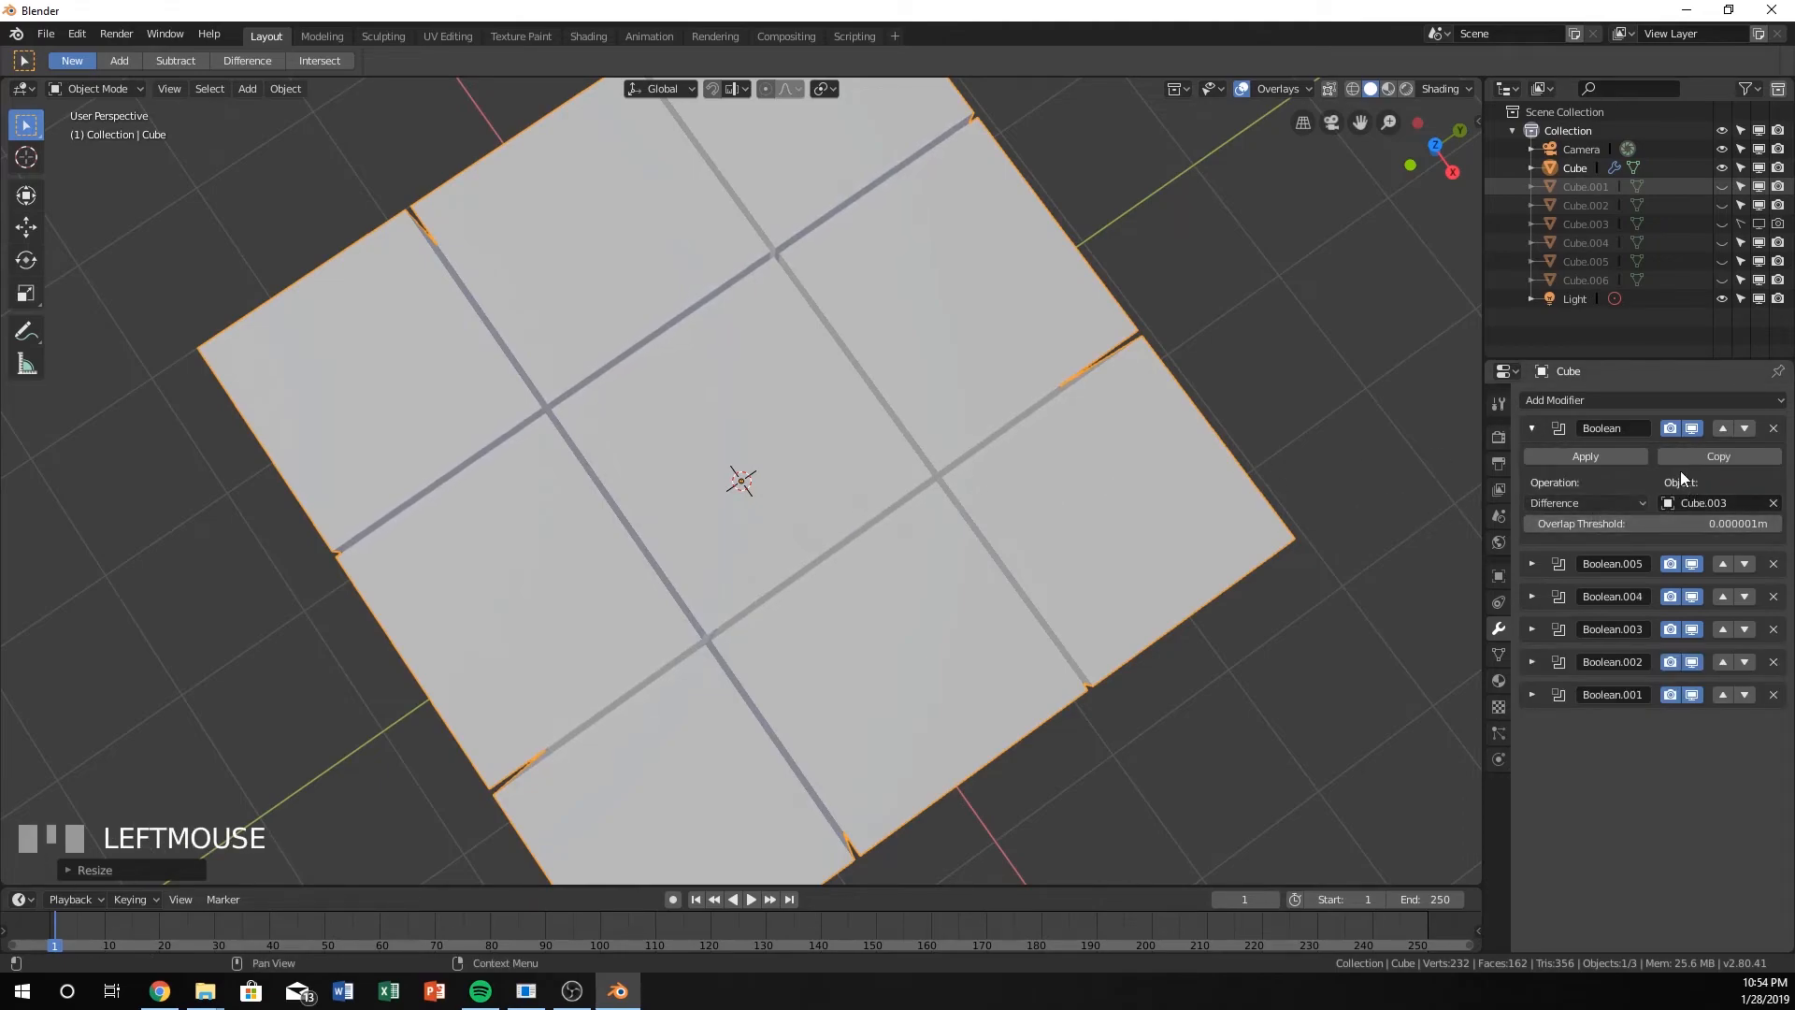
left_click(1613, 458)
left_click(1531, 429)
left_click(1563, 457)
left_click(1531, 428)
left_click(1552, 456)
left_click(1531, 428)
left_click(1545, 456)
left_click(1531, 428)
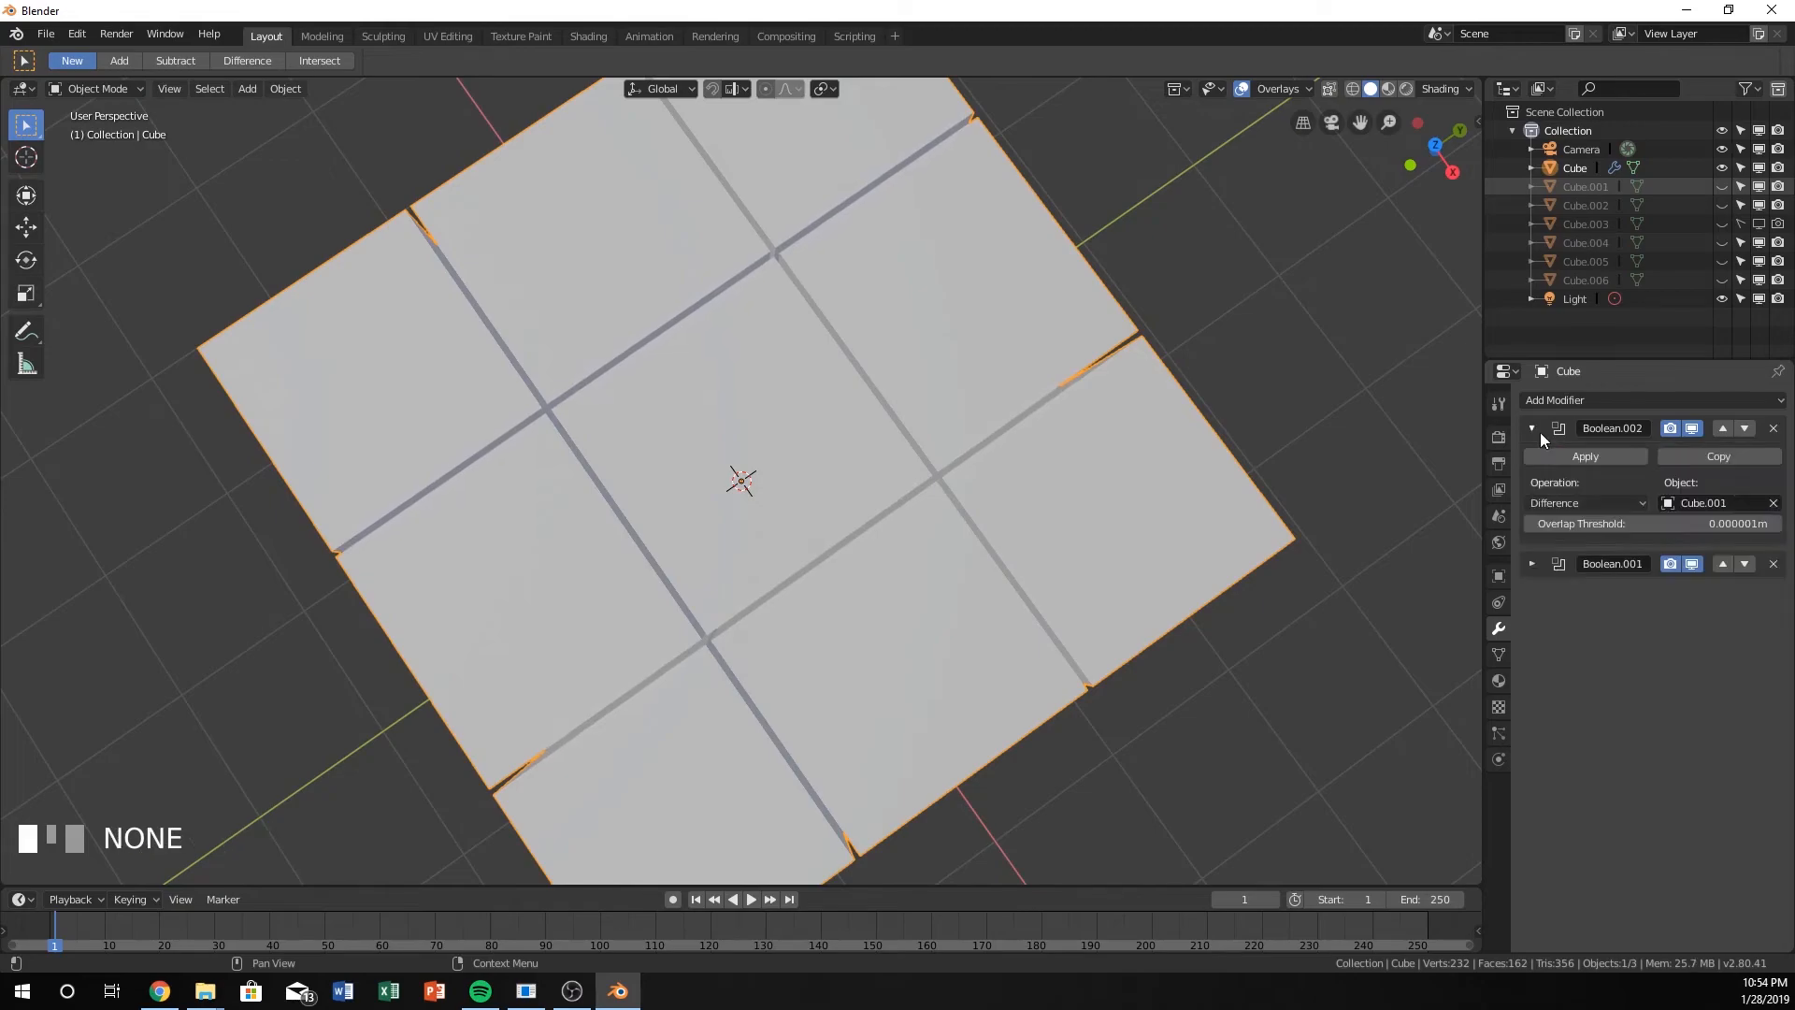
left_click(1550, 456)
left_click(1531, 428)
left_click(1547, 457)
middle_click_drag(1157, 483, 1094, 365)
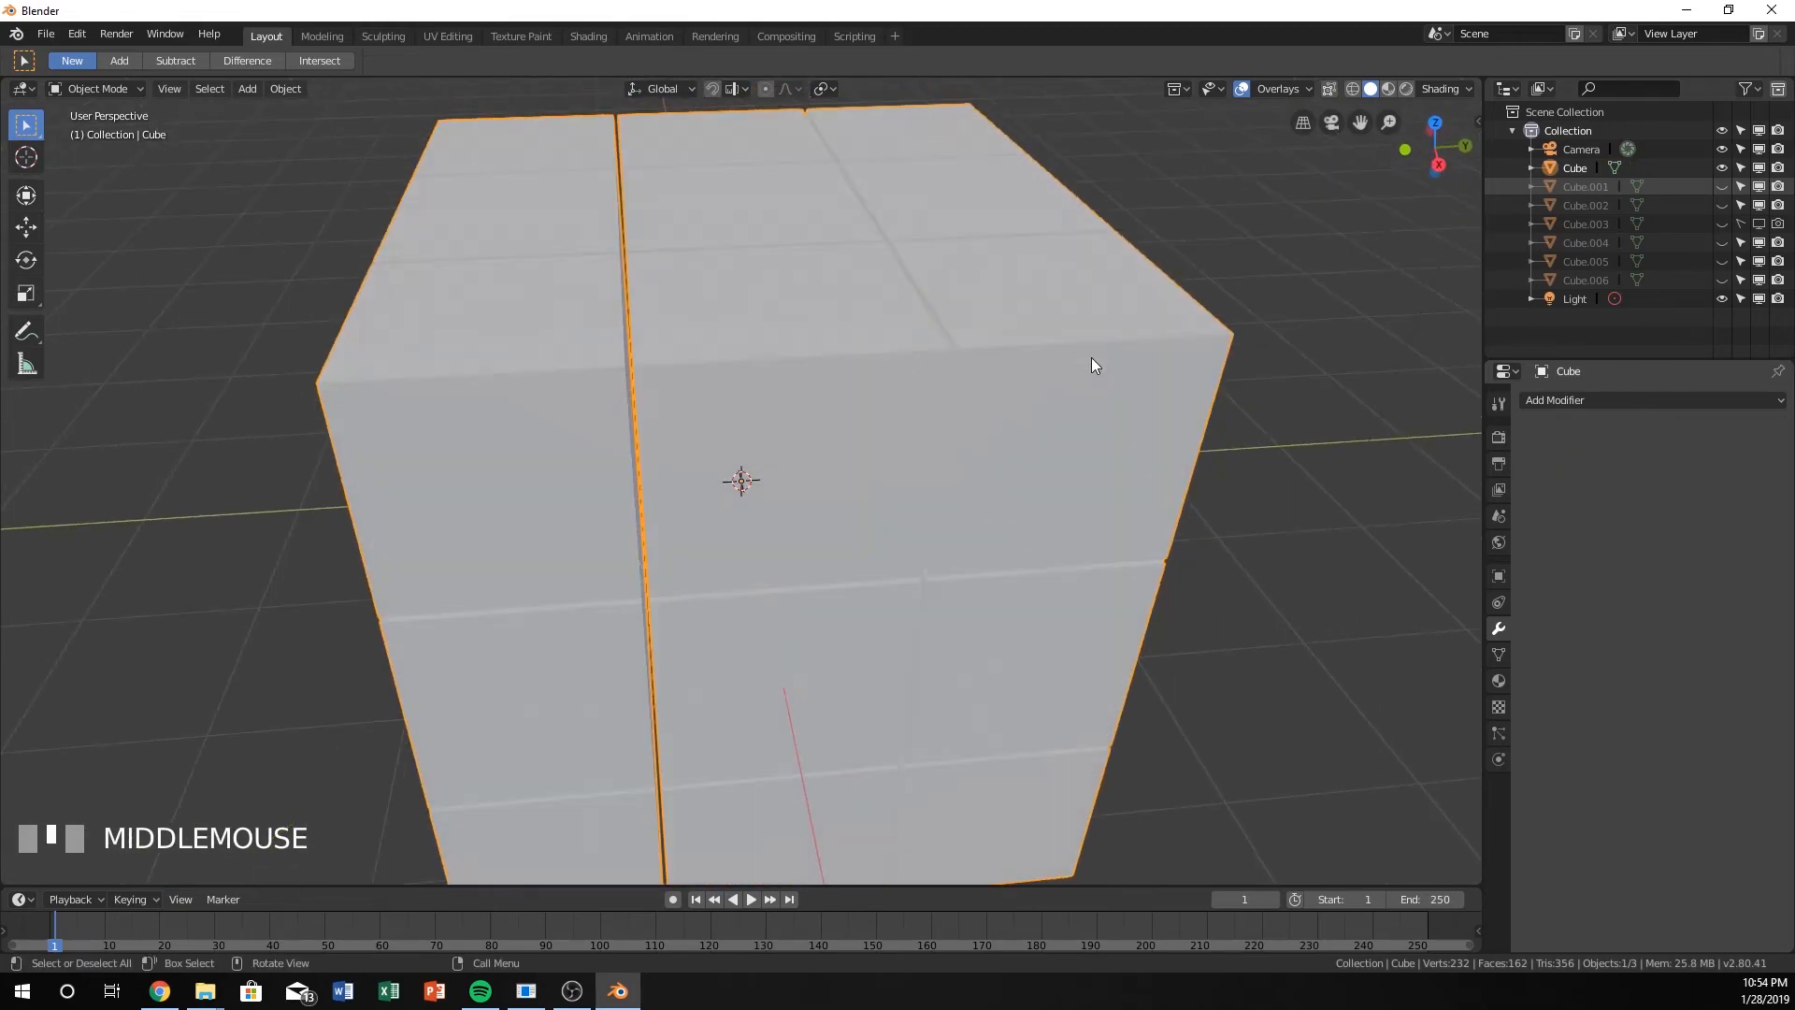
Separate the main cube's mesh by loose parts in Edit Mode, and return to Object Mode
scroll(889, 461, "down", 4)
middle_click_drag(889, 461, 945, 462)
key("Tab")
scroll(968, 505, "up", 3)
key("Tab")
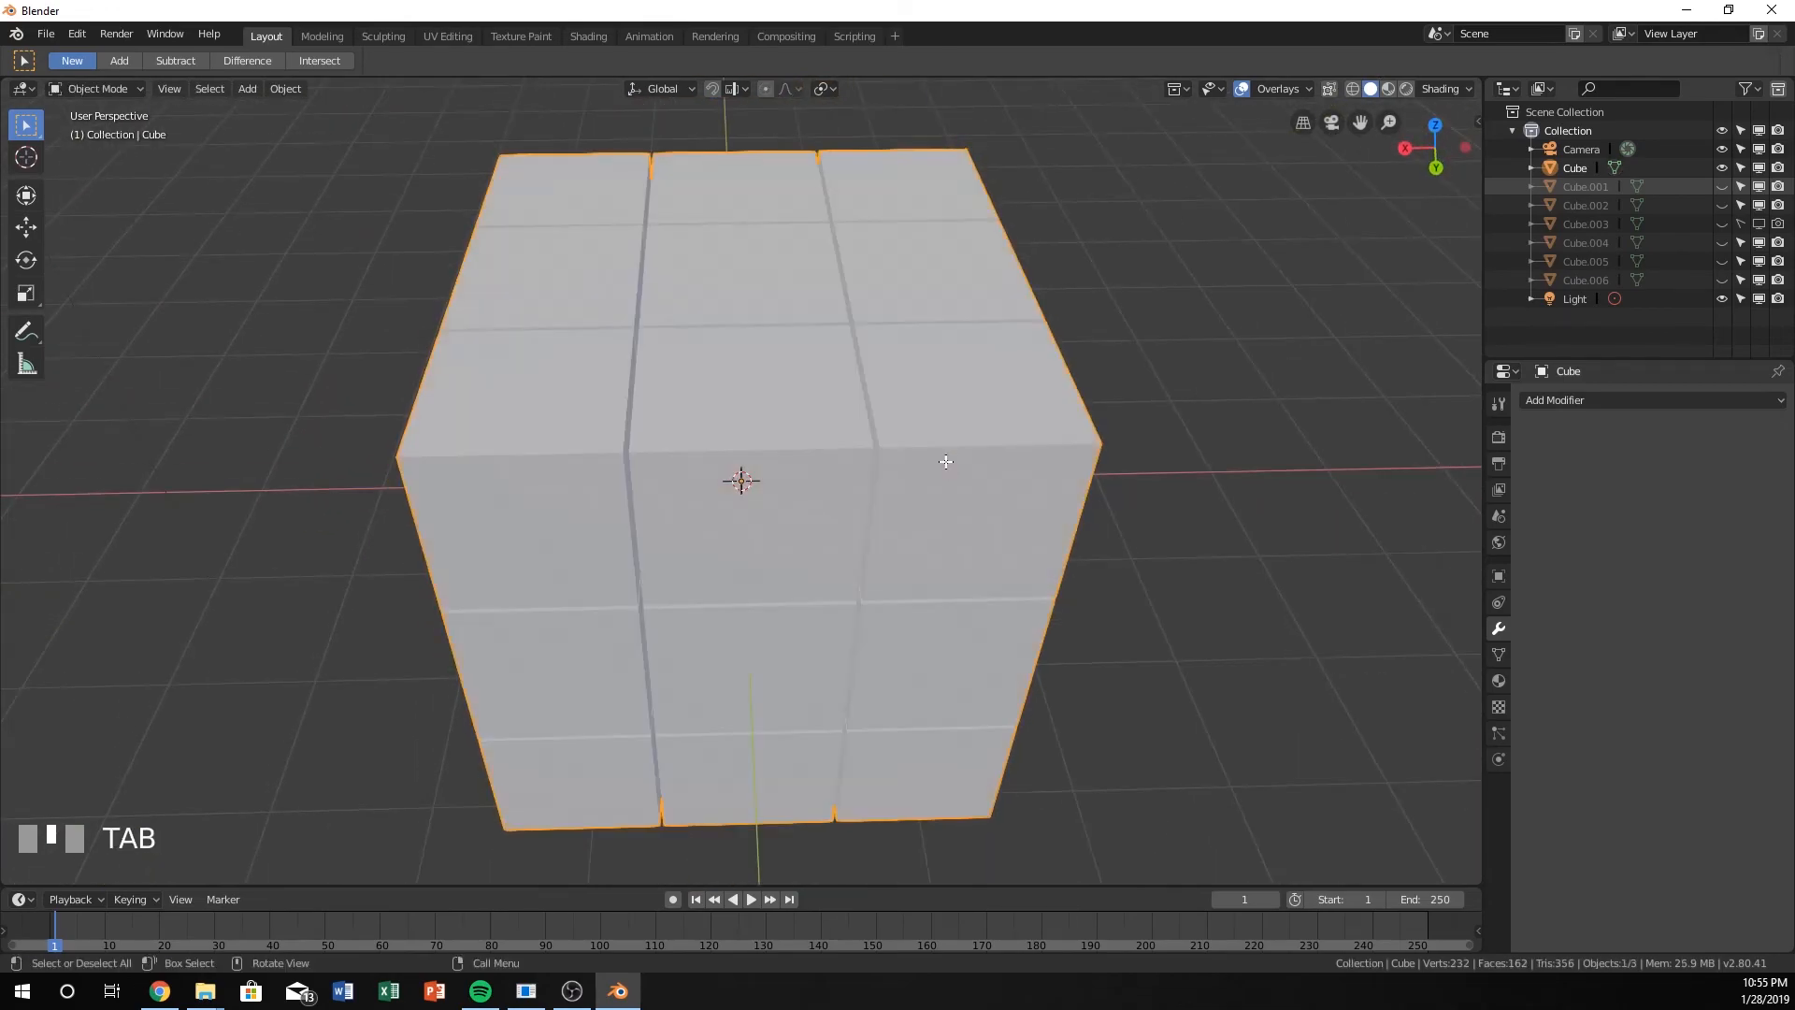
key("Tab")
key("p")
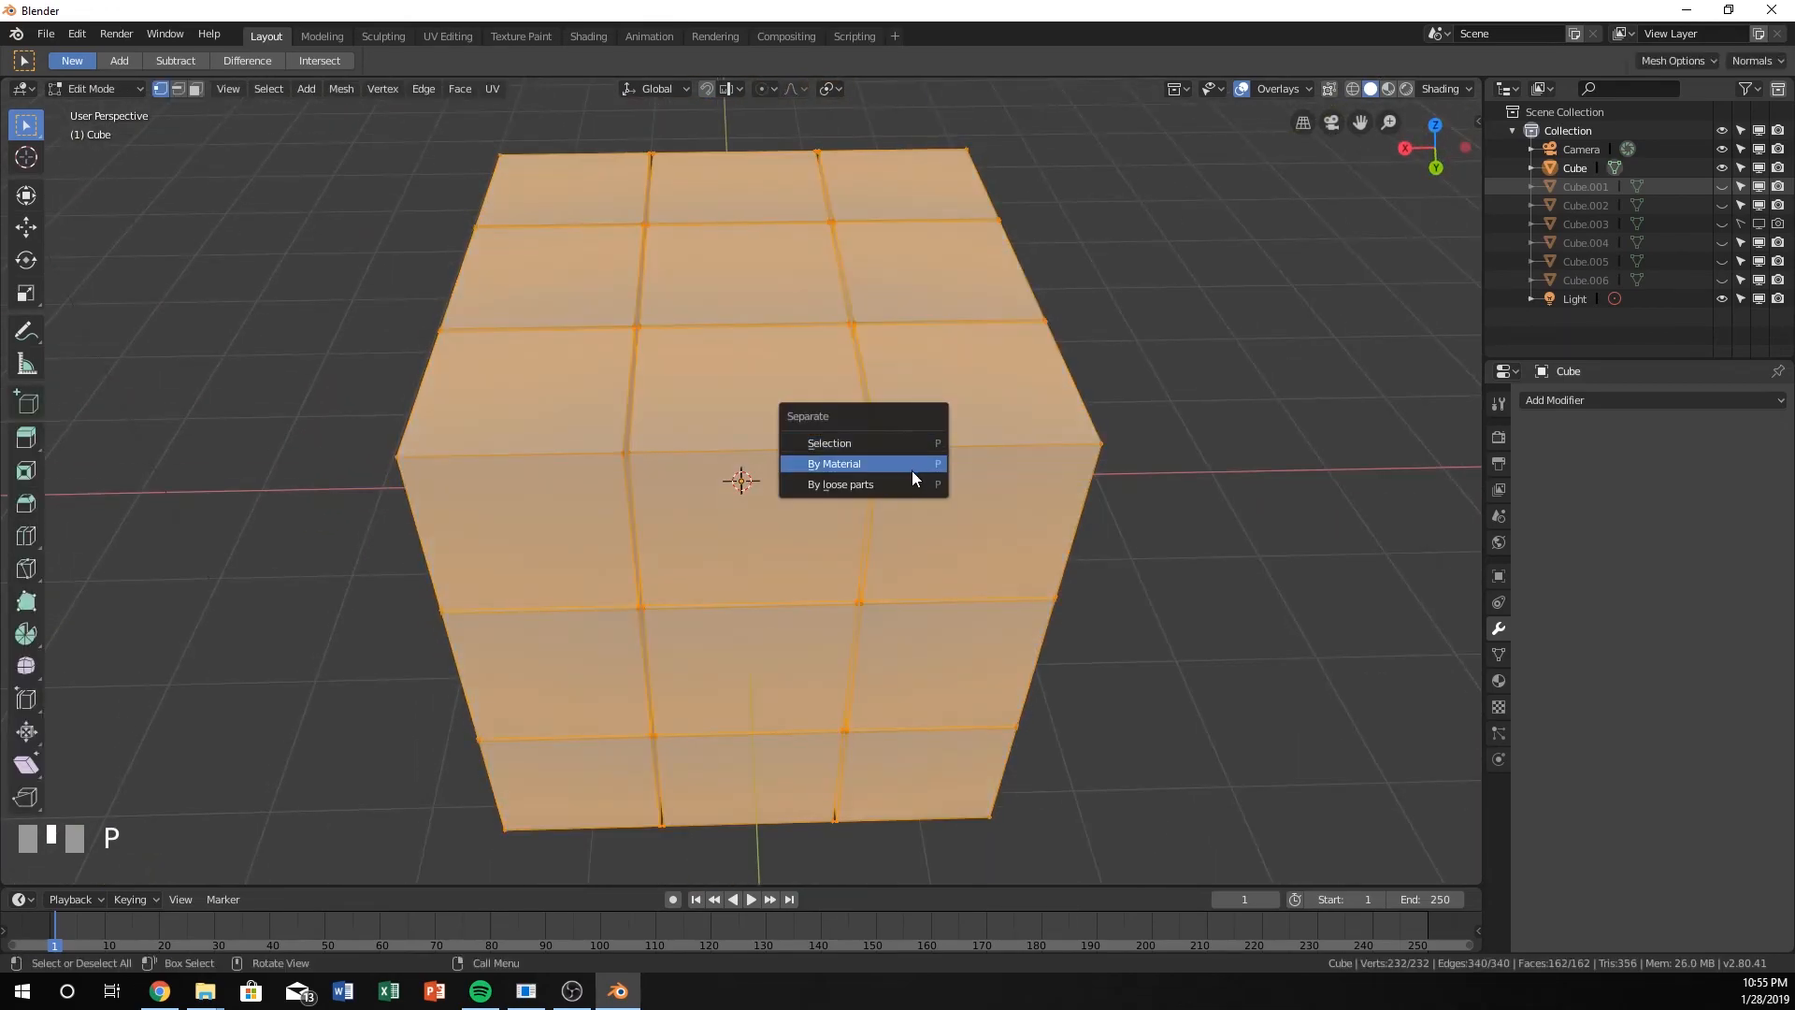
left_click(905, 486)
key("Tab")
middle_click_drag(905, 486, 1000, 294)
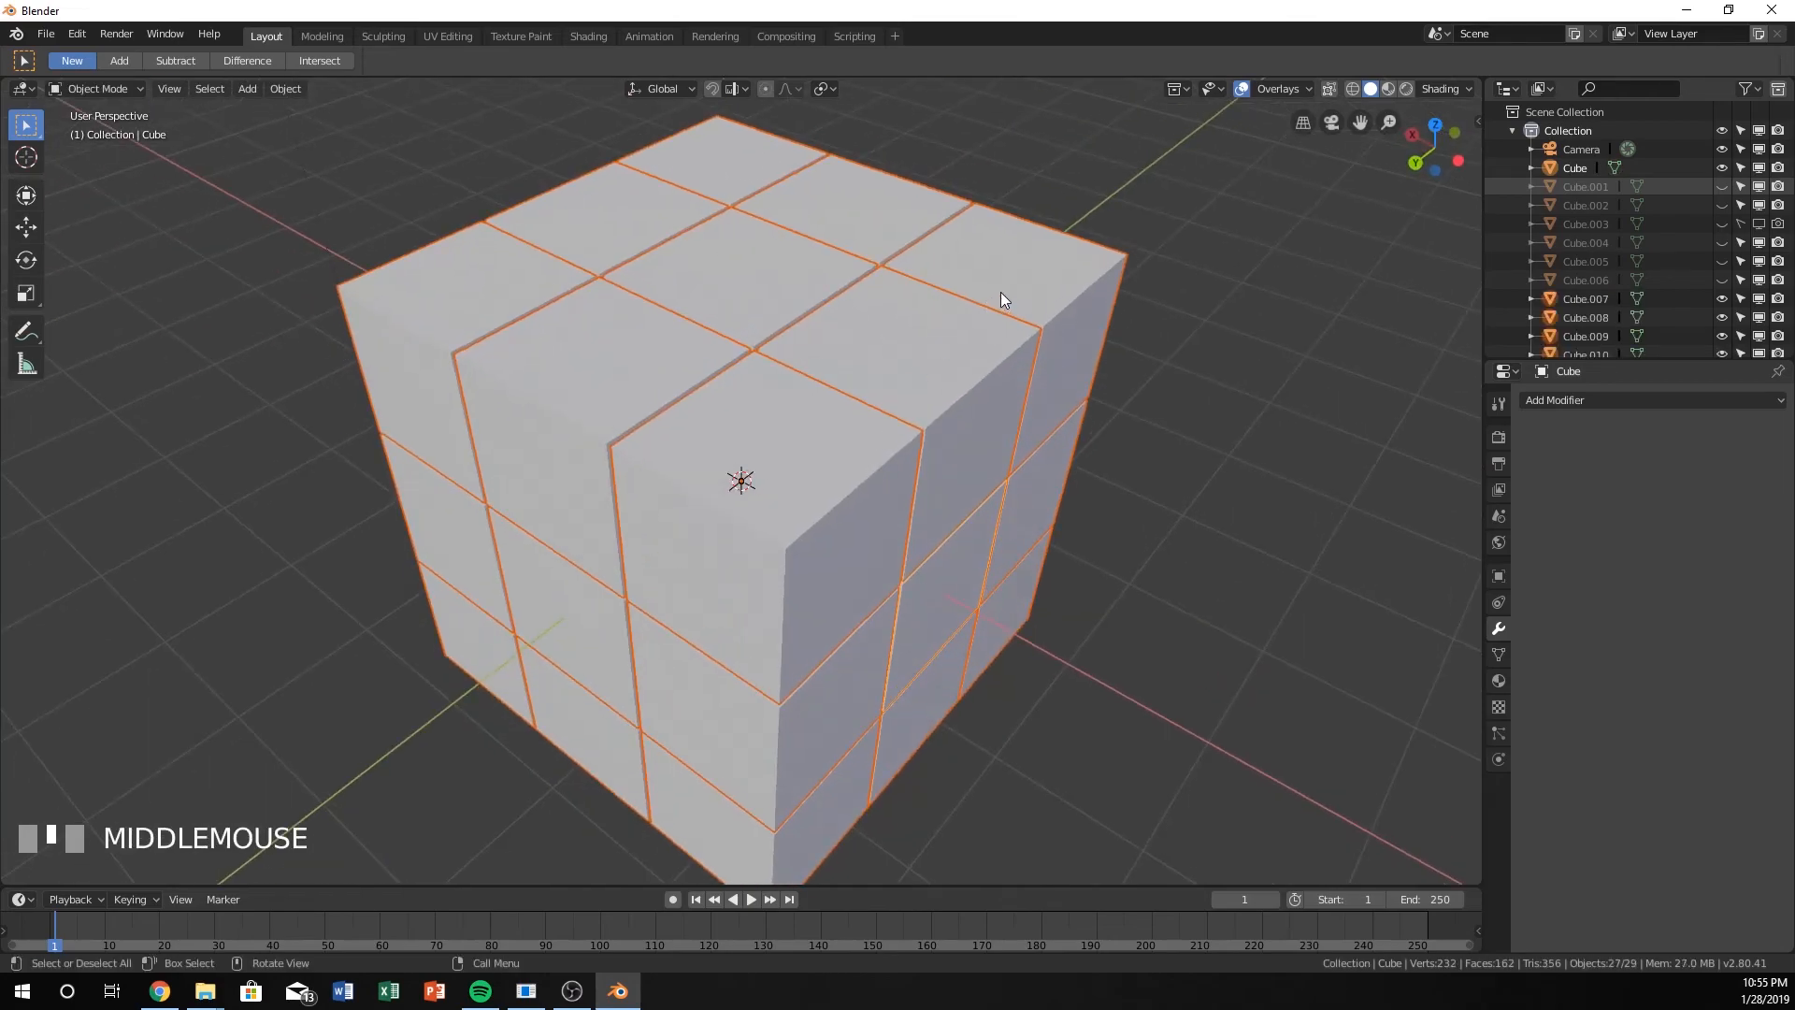
Try moving two of the cube's upper pieces individually to test their separation, cancelling the moves
left_click(1000, 294)
key("g")
left_click(1091, 299)
left_click(855, 218)
key("g")
right_click(914, 304)
scroll(903, 347, "down", 2)
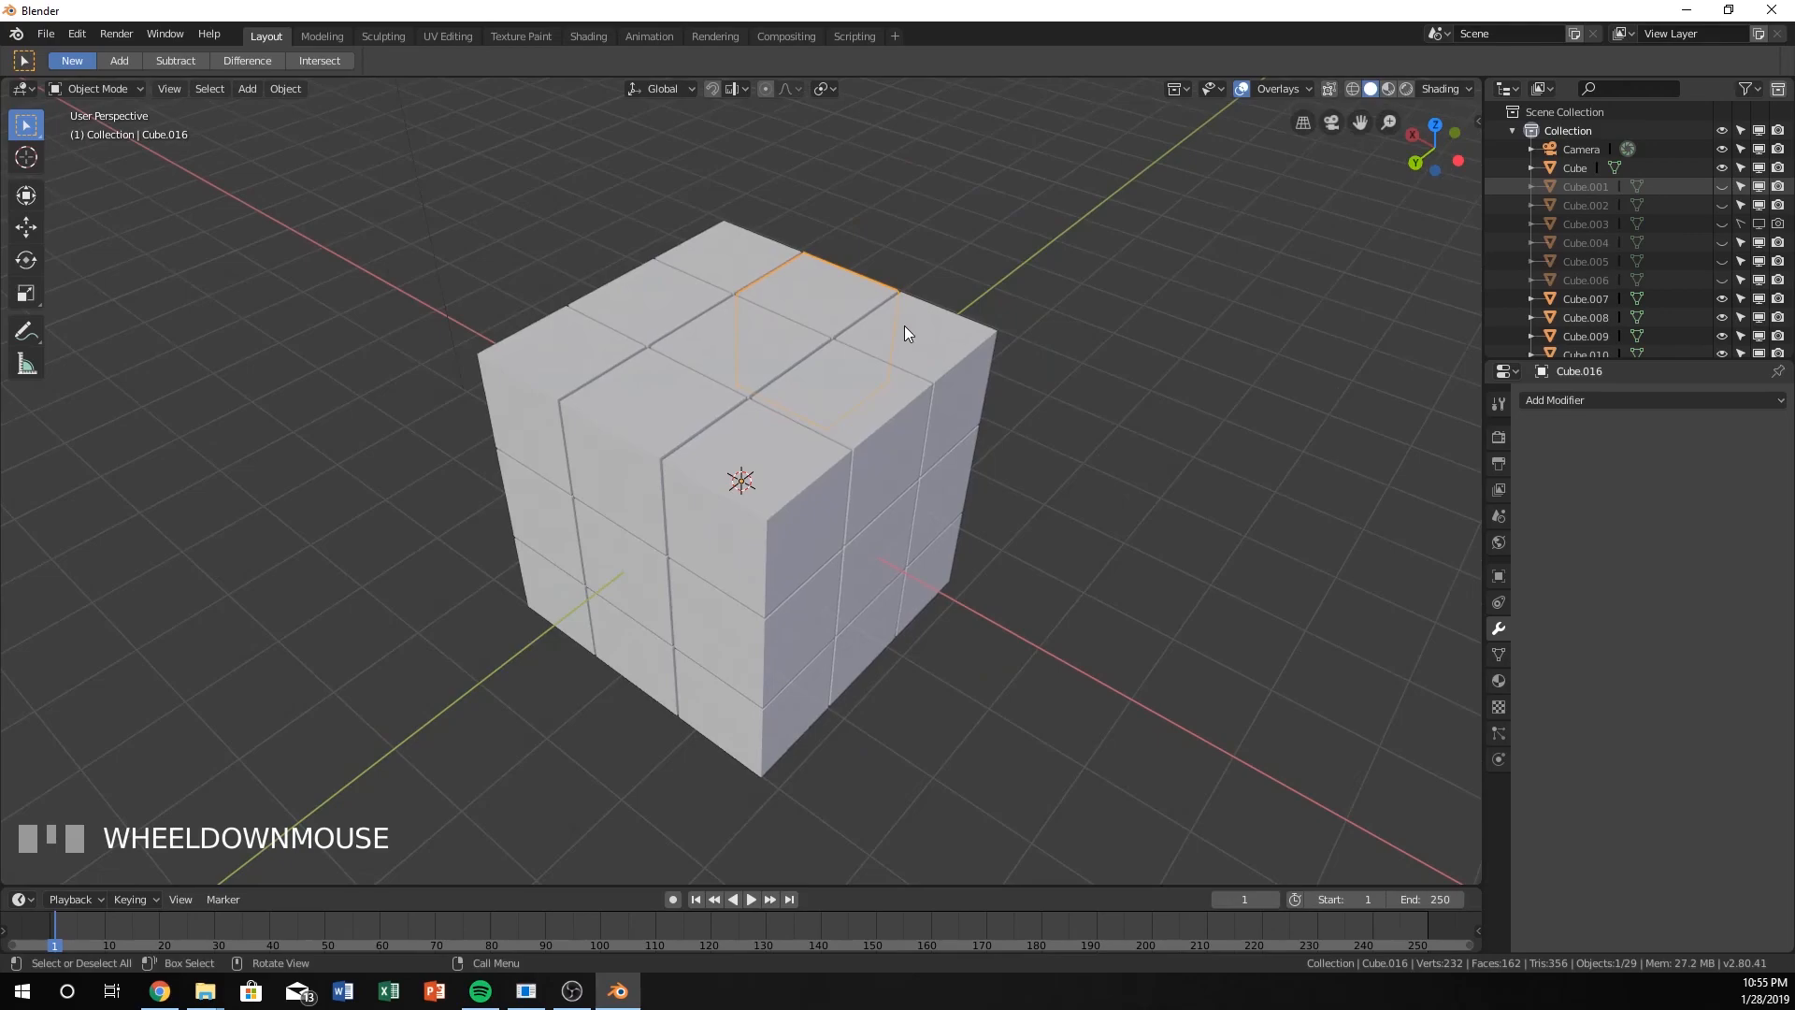